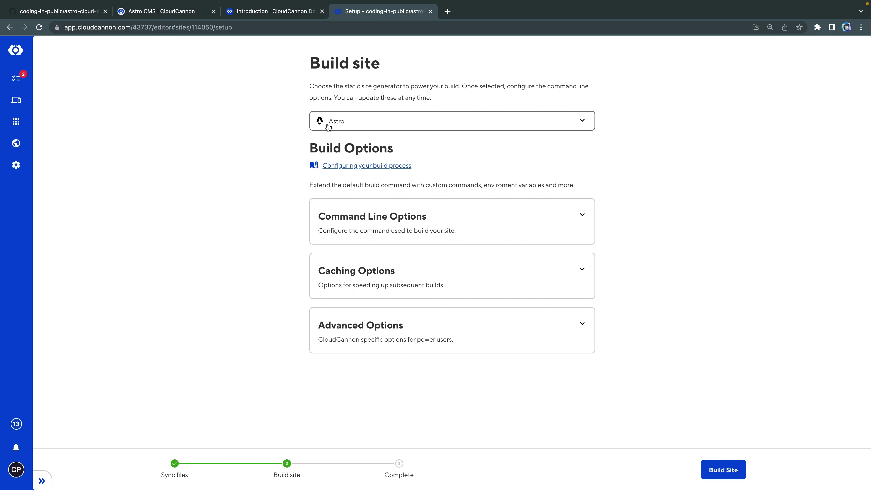
Step: Review the command line, caching and advanced build options, and build the Astro site with output path dist
{"action": "left_click", "coordinate": [556, 218]}
{"action": "scroll", "coordinate": [482, 266], "scroll_direction": "down", "scroll_amount": 2}
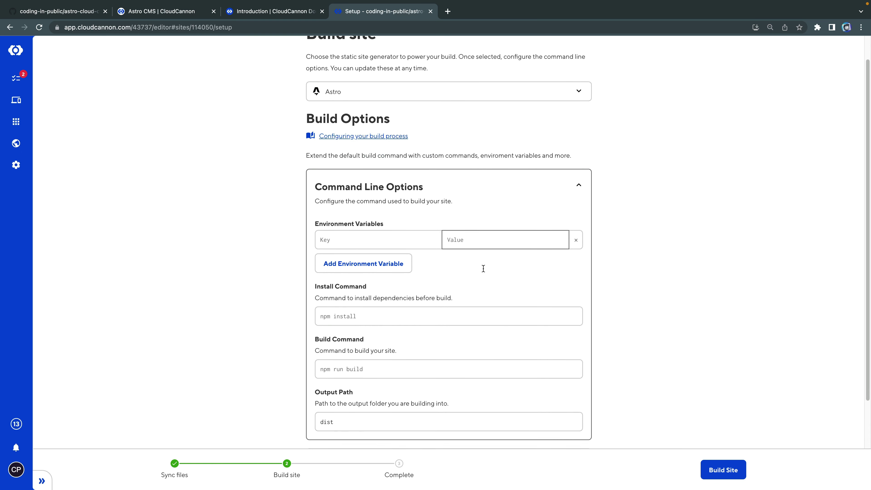
{"action": "scroll", "coordinate": [336, 321], "scroll_direction": "down", "scroll_amount": 3}
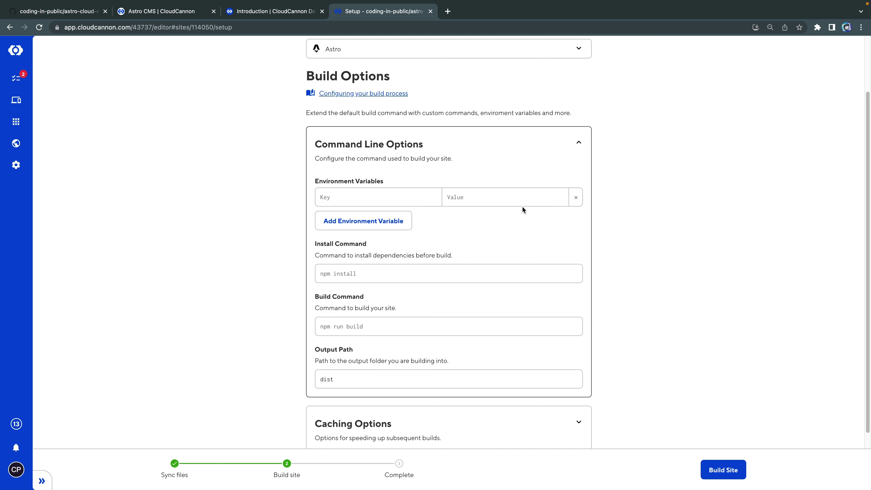
{"action": "scroll", "coordinate": [423, 240], "scroll_direction": "down", "scroll_amount": 1}
{"action": "left_click", "coordinate": [407, 269]}
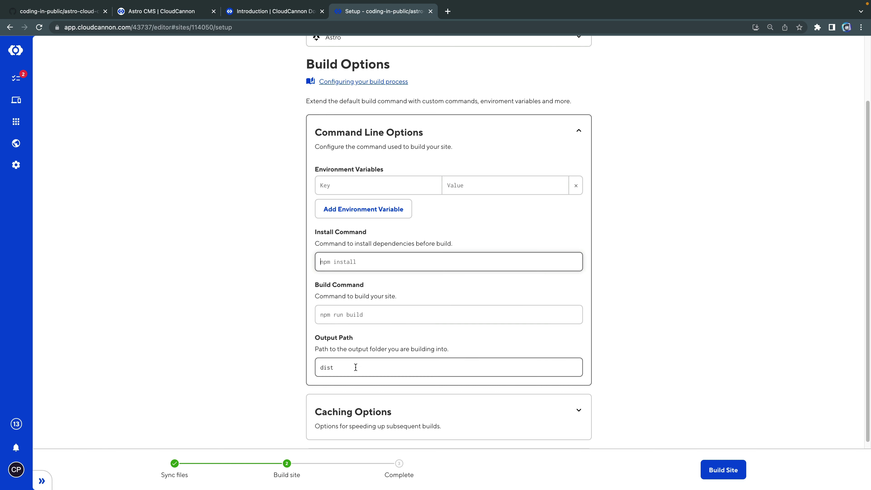
{"action": "left_click_drag", "start_coordinate": [354, 367], "coordinate": [315, 368]}
{"action": "left_click", "coordinate": [585, 332]}
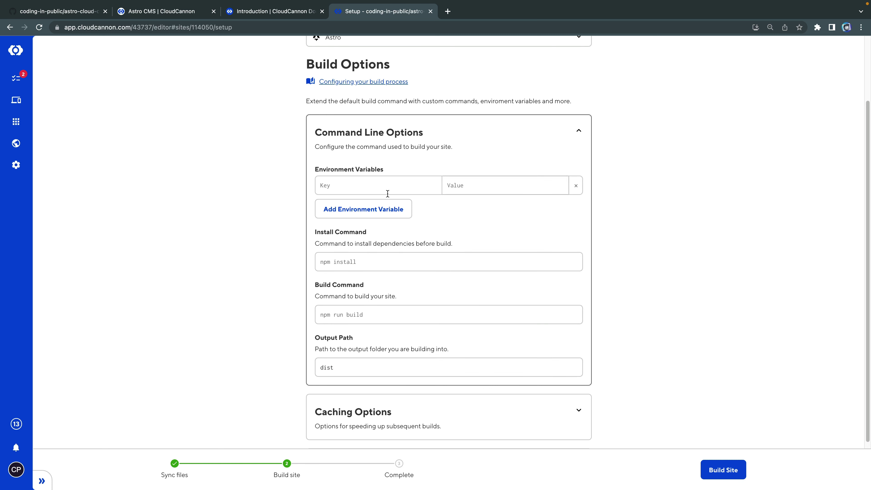
{"action": "scroll", "coordinate": [431, 298], "scroll_direction": "down", "scroll_amount": 2}
{"action": "left_click", "coordinate": [499, 340]}
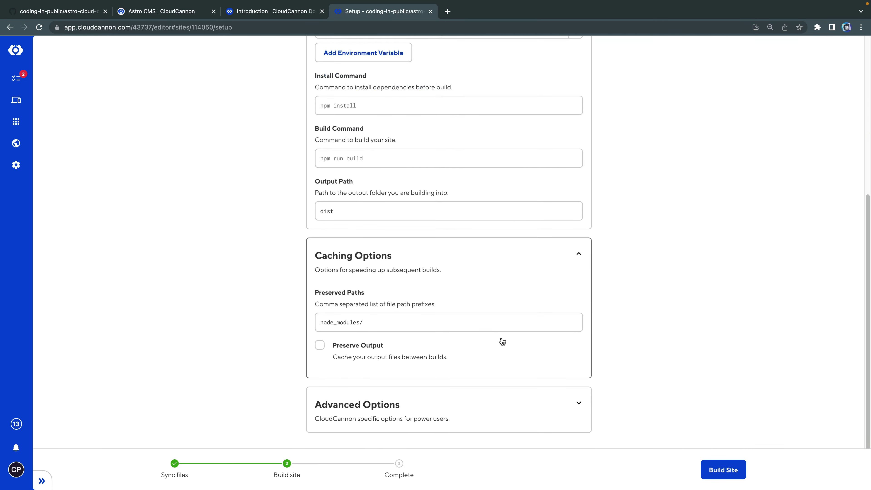
{"action": "left_click", "coordinate": [531, 407]}
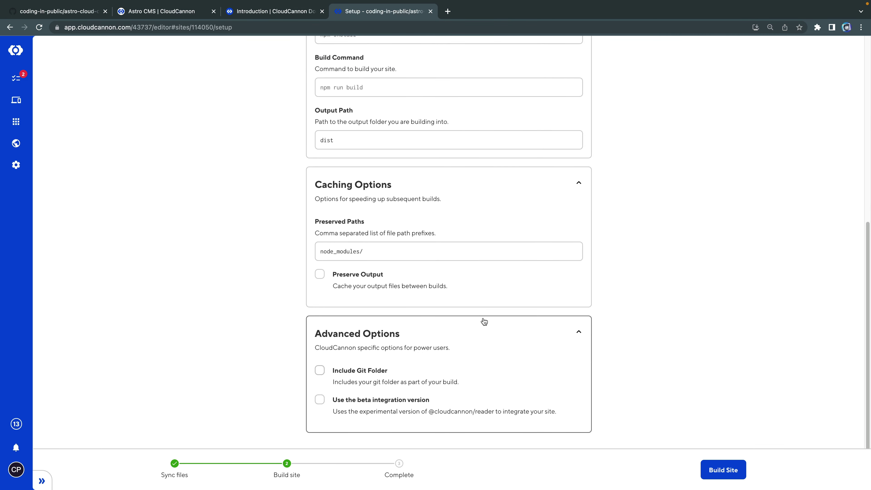
{"action": "scroll", "coordinate": [530, 347], "scroll_direction": "up", "scroll_amount": 10}
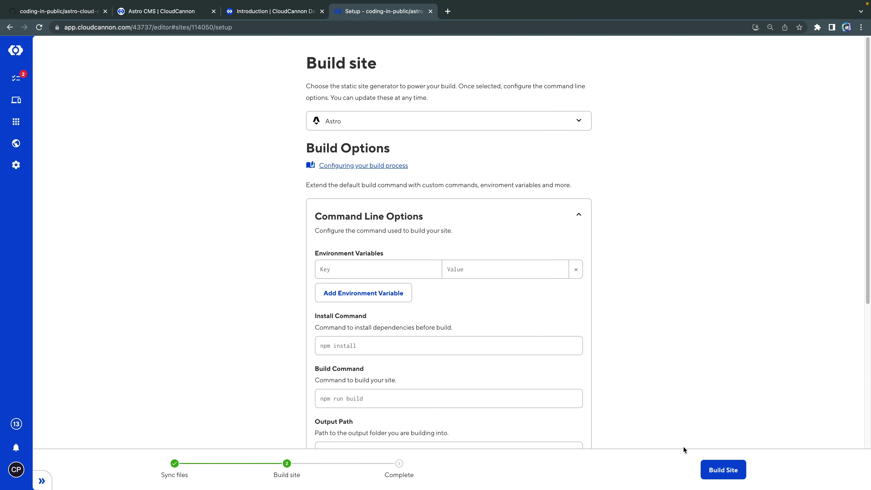
{"action": "left_click", "coordinate": [724, 473]}
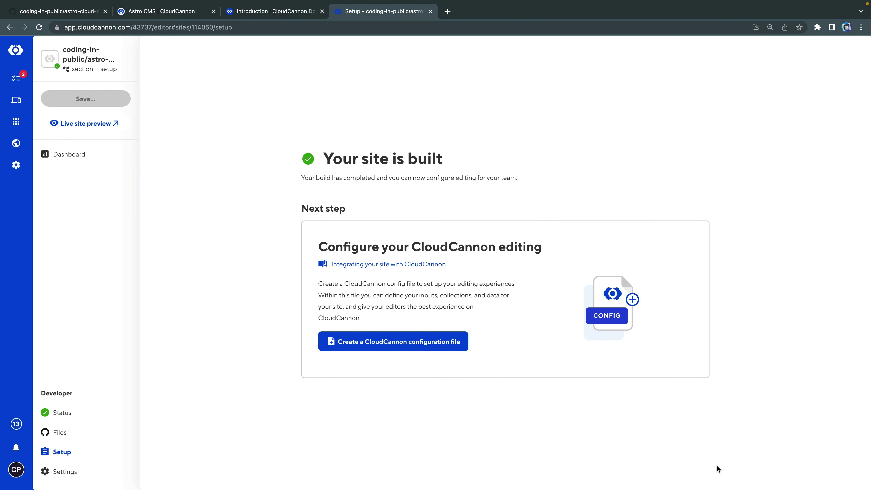
Step: Open the live site preview and look through its home page and both pages of the blog listing
{"action": "left_click", "coordinate": [114, 123]}
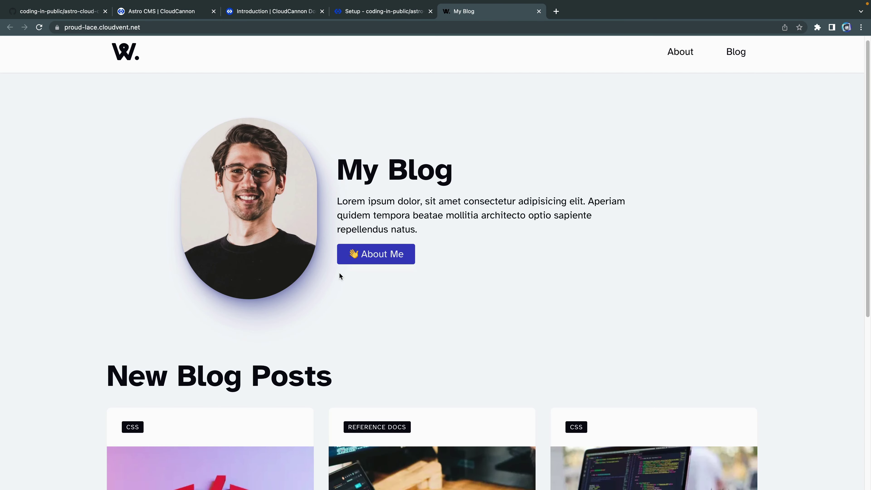
{"action": "scroll", "coordinate": [340, 273], "scroll_direction": "down", "scroll_amount": 10}
{"action": "scroll", "coordinate": [339, 273], "scroll_direction": "up", "scroll_amount": 10}
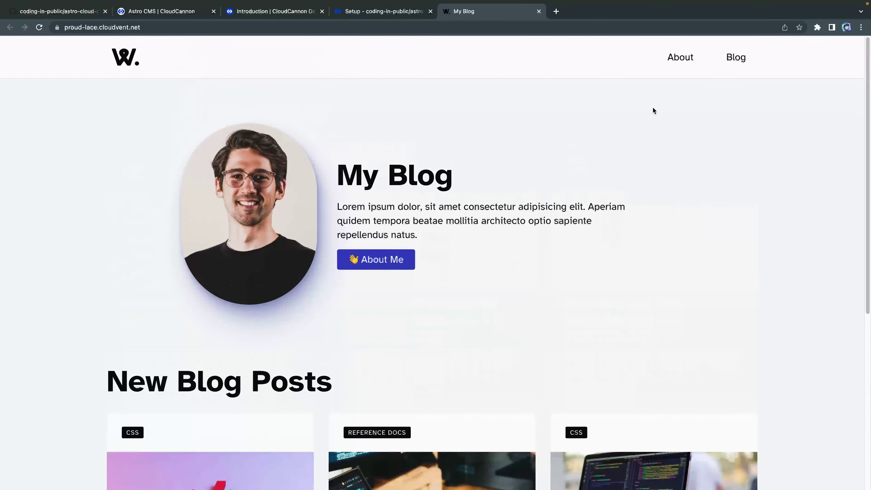
{"action": "left_click", "coordinate": [735, 57]}
{"action": "scroll", "coordinate": [519, 298], "scroll_direction": "down", "scroll_amount": 4}
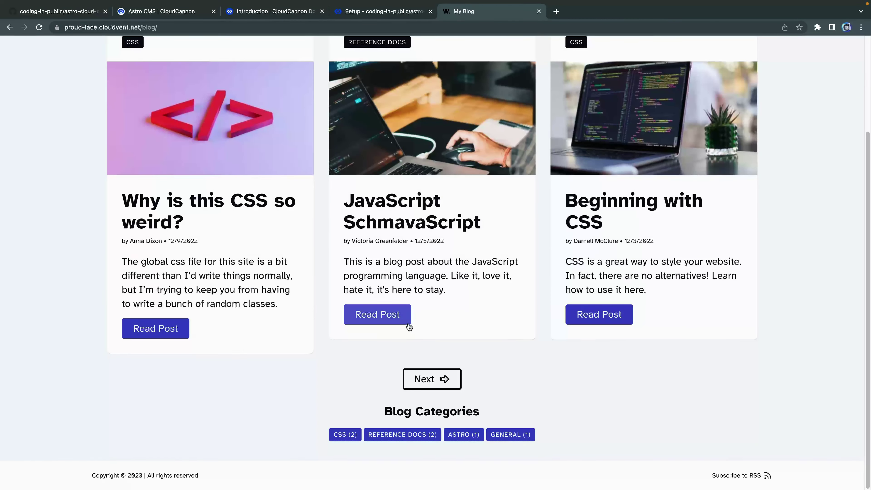
{"action": "left_click", "coordinate": [442, 378]}
{"action": "scroll", "coordinate": [442, 379], "scroll_direction": "down", "scroll_amount": 5}
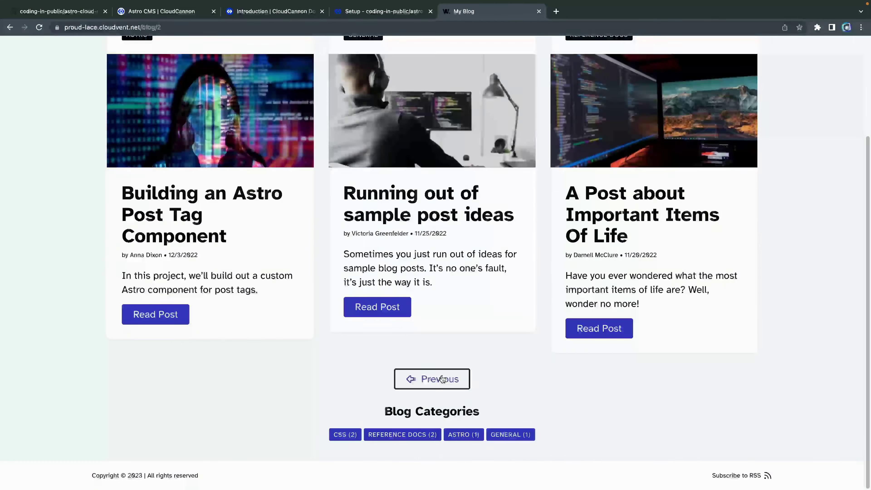
{"action": "left_click", "coordinate": [442, 379]}
{"action": "left_click", "coordinate": [124, 59]}
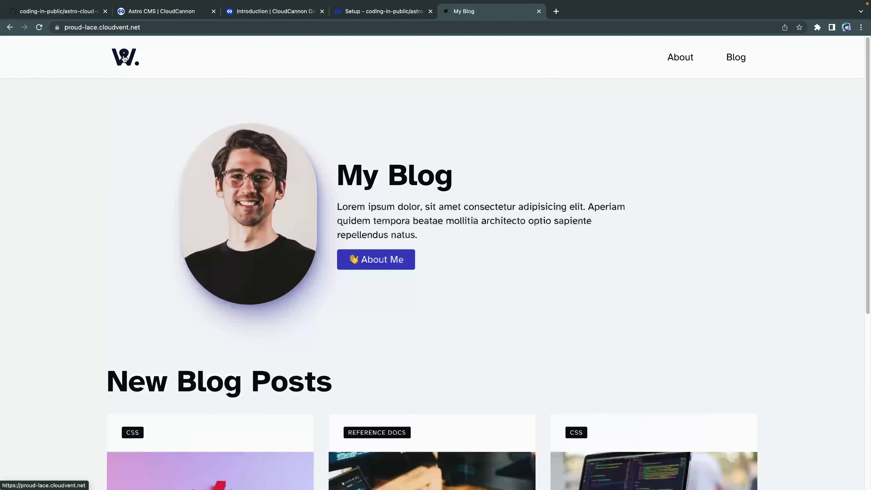
Step: Return to the CloudCannon site setup, create a configuration file, and look over its default contents and the site navigation
{"action": "left_click", "coordinate": [377, 14]}
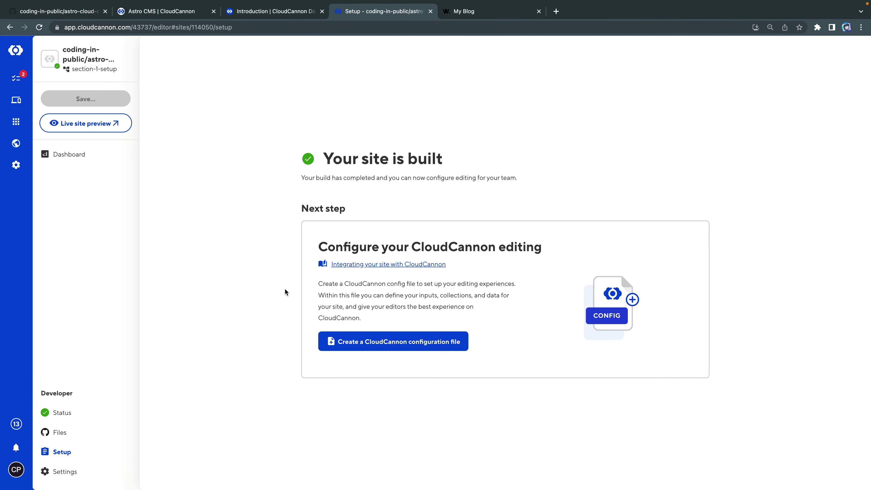
{"action": "left_click", "coordinate": [389, 349]}
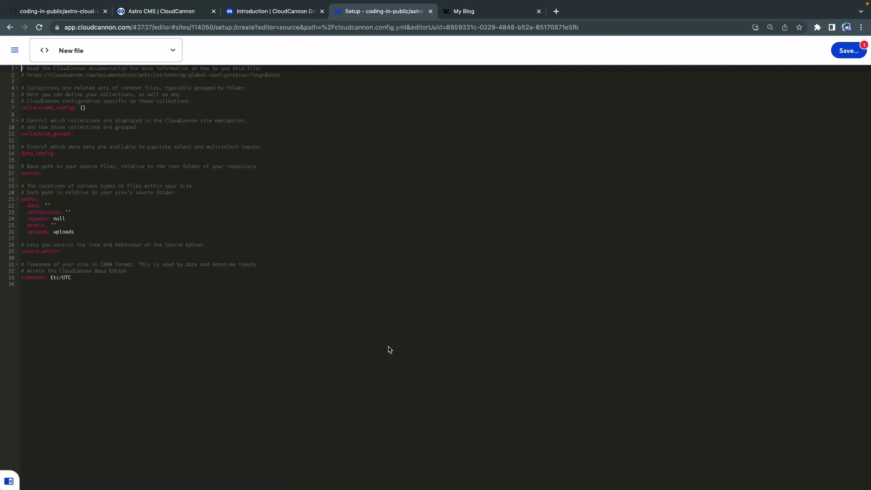
{"action": "left_click_drag", "start_coordinate": [452, 369], "coordinate": [45, 92]}
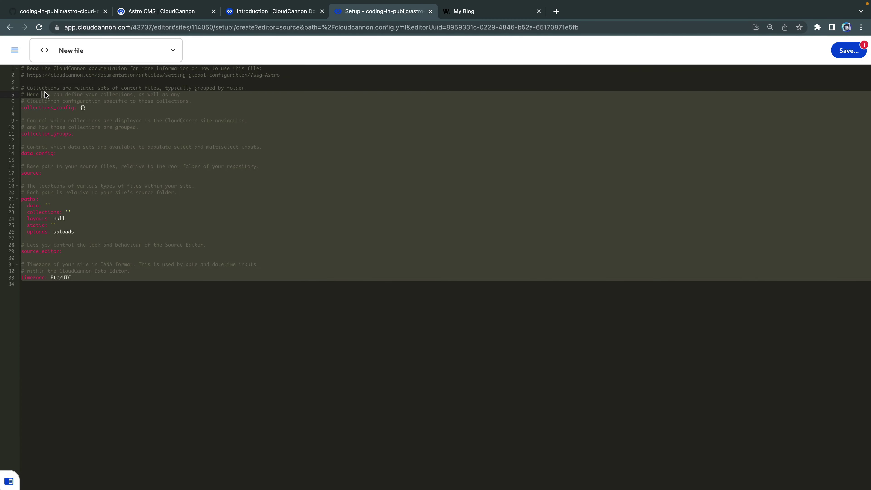
{"action": "left_click", "coordinate": [273, 194]}
{"action": "key", "text": "super+plus"}
{"action": "key", "text": "super+plus"}
{"action": "key", "text": "super+plus"}
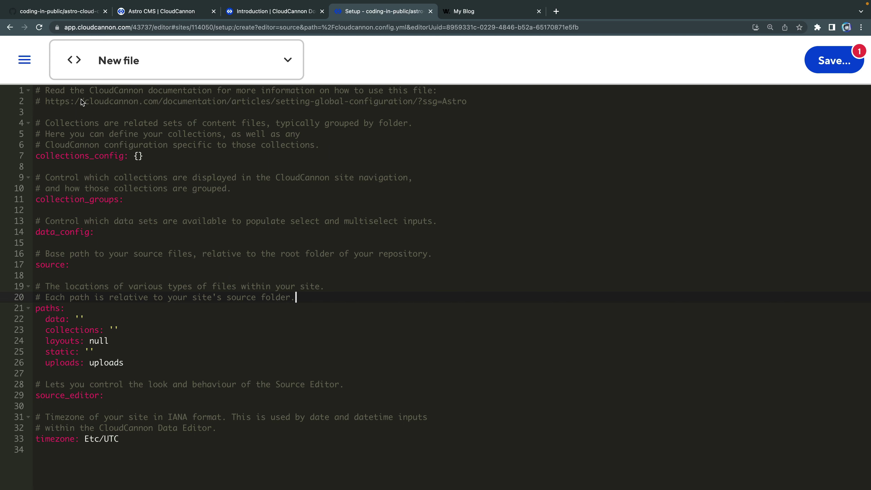
{"action": "left_click", "coordinate": [27, 61]}
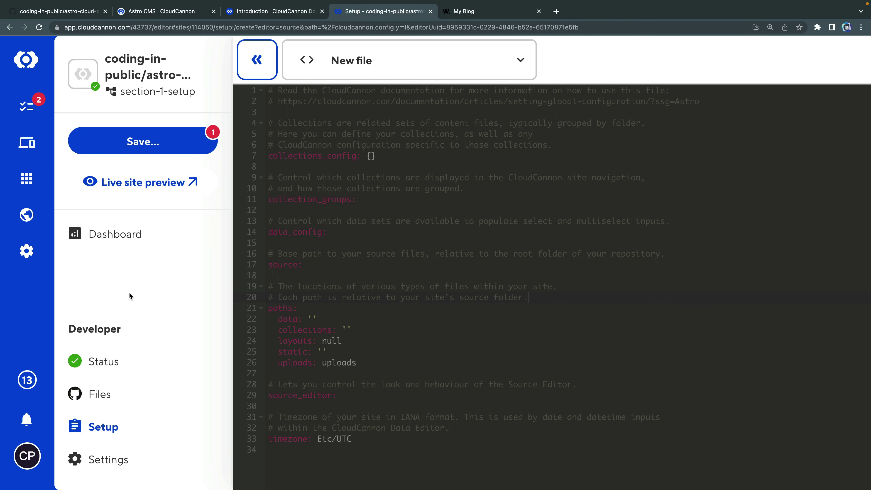
{"action": "left_click", "coordinate": [255, 60]}
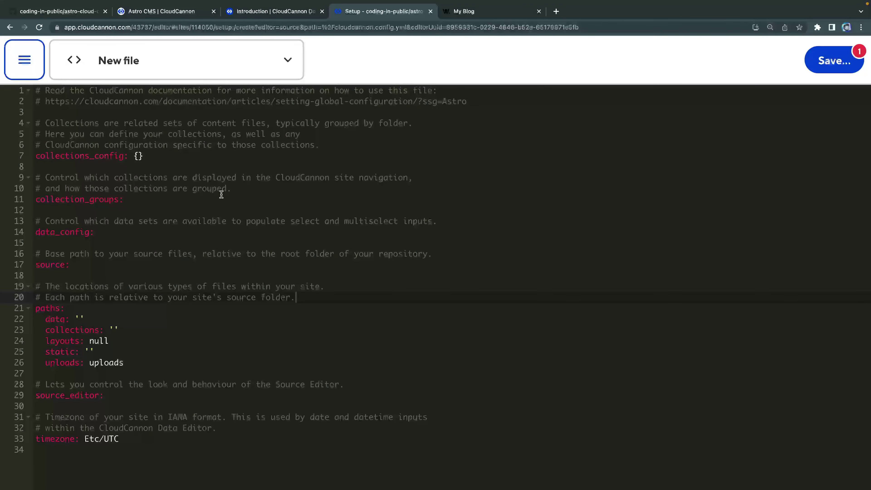
Step: Replace the empty braces of collections_config with a nested posts collection key
{"action": "left_click", "coordinate": [134, 156]}
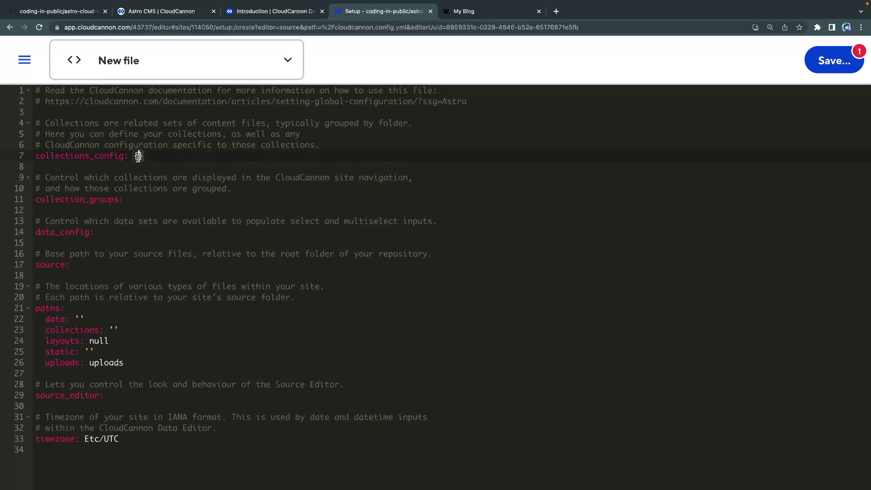
{"action": "key", "text": "Delete"}
{"action": "key", "text": "Delete"}
{"action": "key", "text": "Return"}
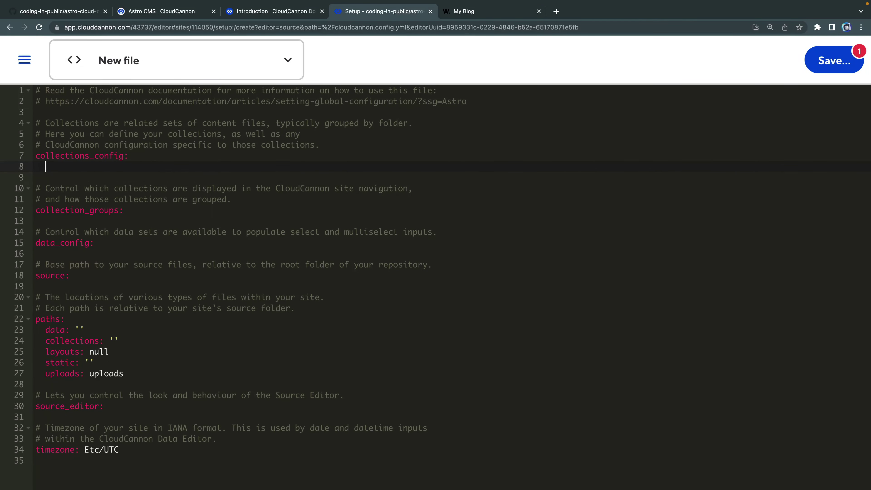
{"action": "type", "text": "posts"}
{"action": "key", "text": "alt+BackSpace"}
{"action": "type", "text": "blog"}
{"action": "key", "text": "alt+BackSpace"}
{"action": "type", "text": "posts:"}
{"action": "key", "text": "Return"}
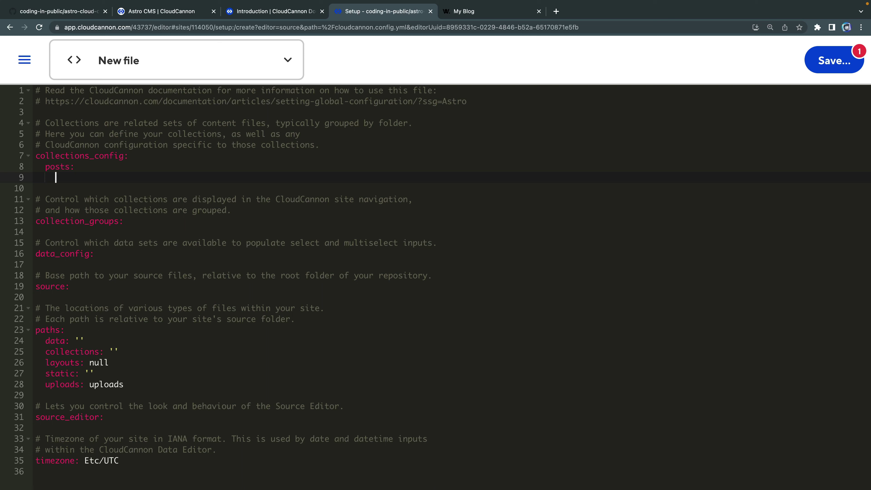
Step: Set the posts collection's path to src/content/blog and check it against the blog folder in the VS Code project
{"action": "key", "text": "Tab"}
{"action": "type", "text": "path: src/content/blog"}
{"action": "key", "text": "ctrl+Left"}
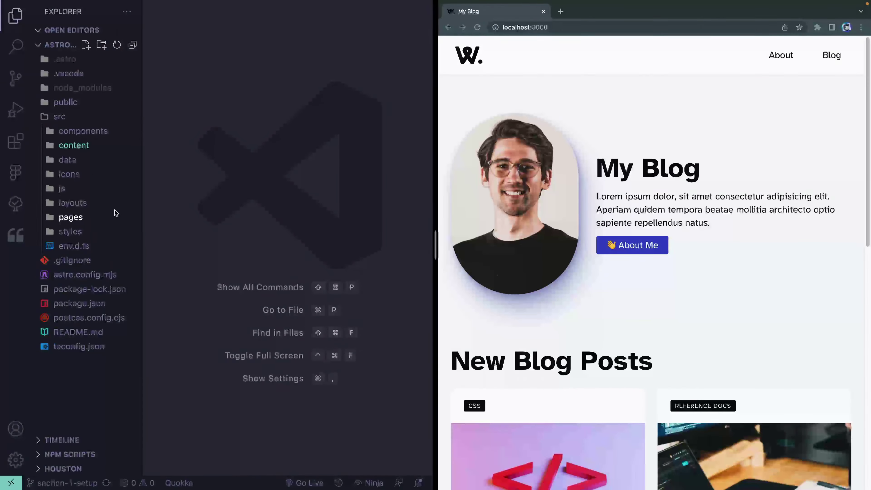
{"action": "left_click", "coordinate": [75, 145]}
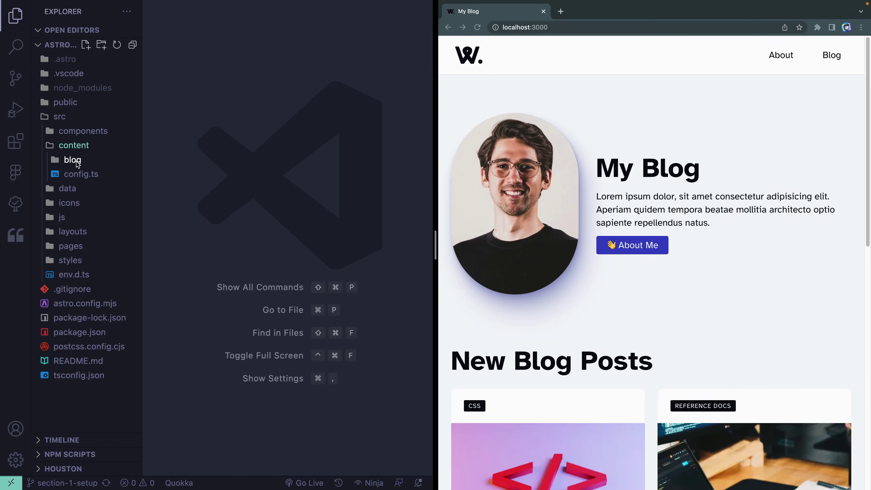
{"action": "left_click", "coordinate": [113, 161]}
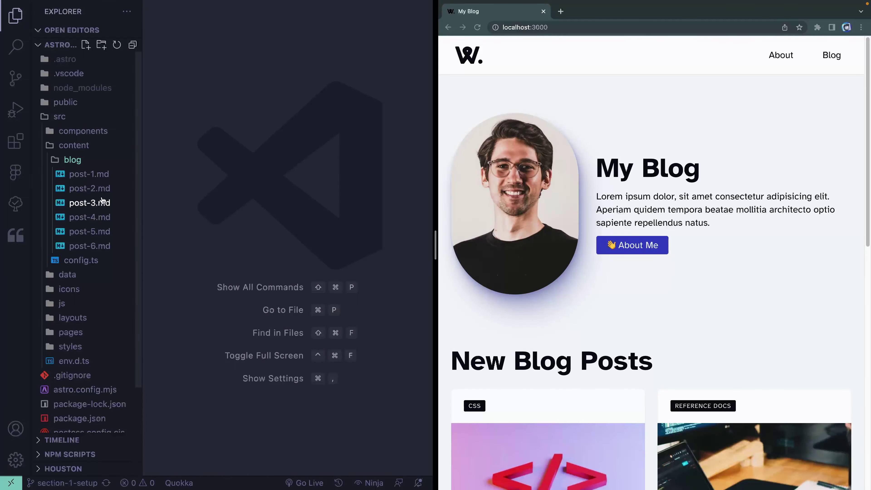
{"action": "key", "text": "ctrl+Right"}
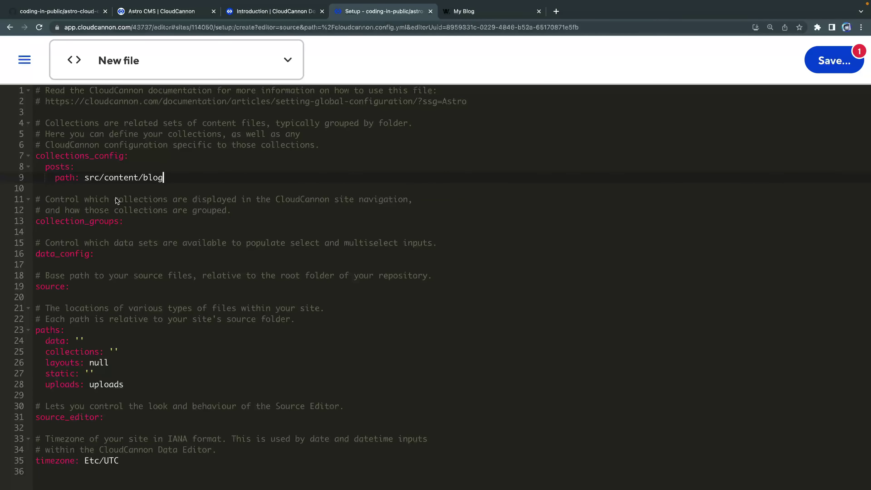
{"action": "key", "text": "shift+Up"}
{"action": "left_click", "coordinate": [168, 243]}
Step: Delete the data, collections and layouts entries under paths in the configuration file
{"action": "left_click_drag", "start_coordinate": [46, 339], "coordinate": [132, 362]}
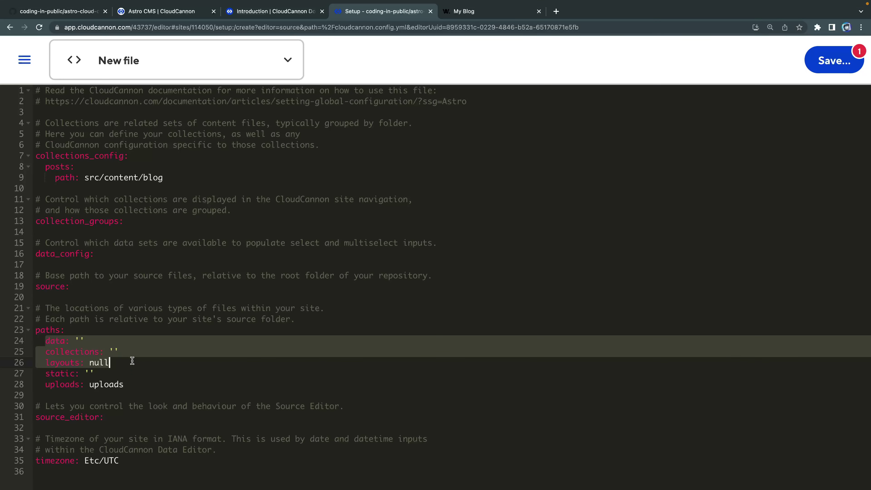
{"action": "key", "text": "BackSpace"}
{"action": "key", "text": "BackSpace"}
Step: Set the static path to public and check it against the public folder in the VS Code project
{"action": "left_click", "coordinate": [99, 341]}
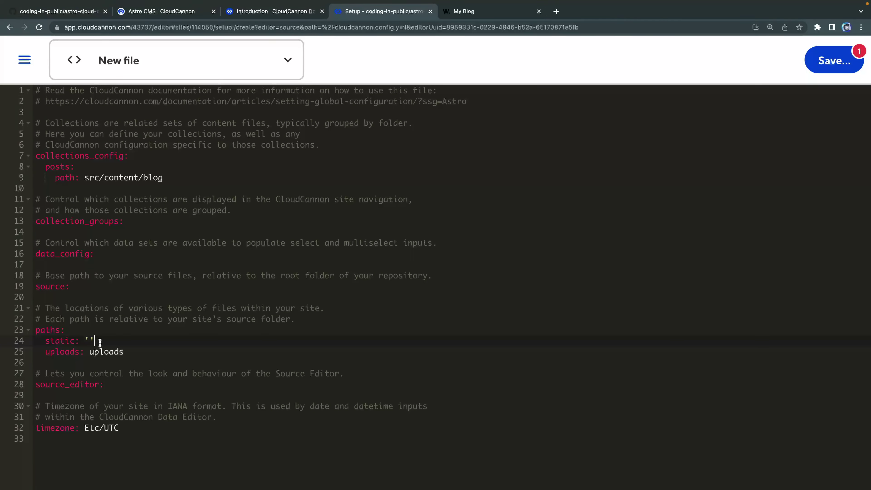
{"action": "key", "text": "BackSpace"}
{"action": "key", "text": "BackSpace"}
{"action": "type", "text": "public"}
{"action": "key", "text": "ctrl+Left"}
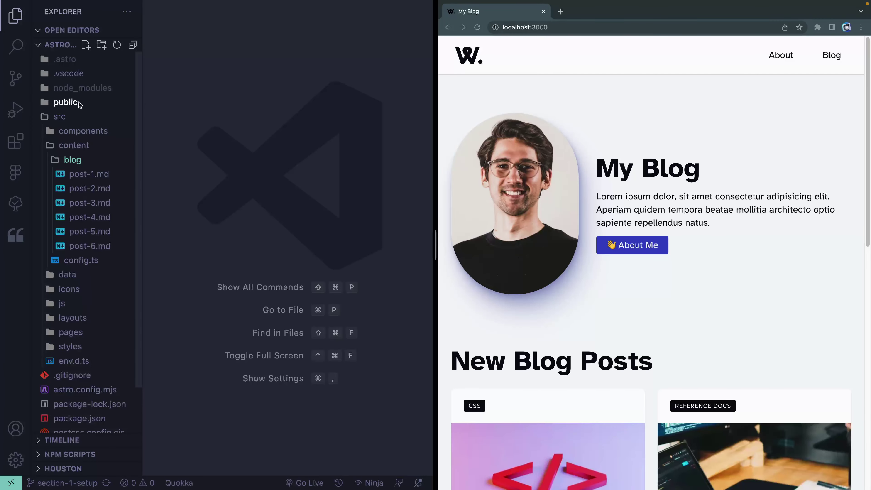
{"action": "left_click", "coordinate": [78, 103]}
{"action": "left_click", "coordinate": [66, 103]}
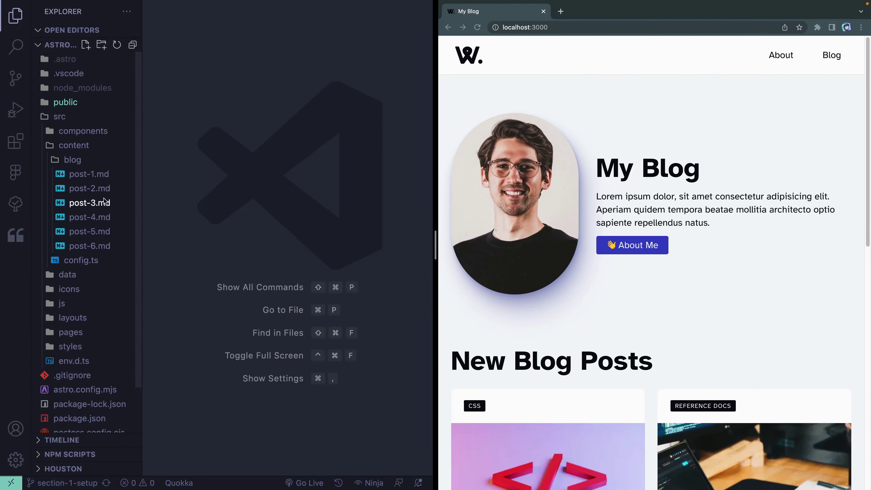
{"action": "key", "text": "ctrl+Right"}
Step: Set the uploads path to public/images and check it against the images folder in the VS Code project
{"action": "left_click", "coordinate": [125, 352]}
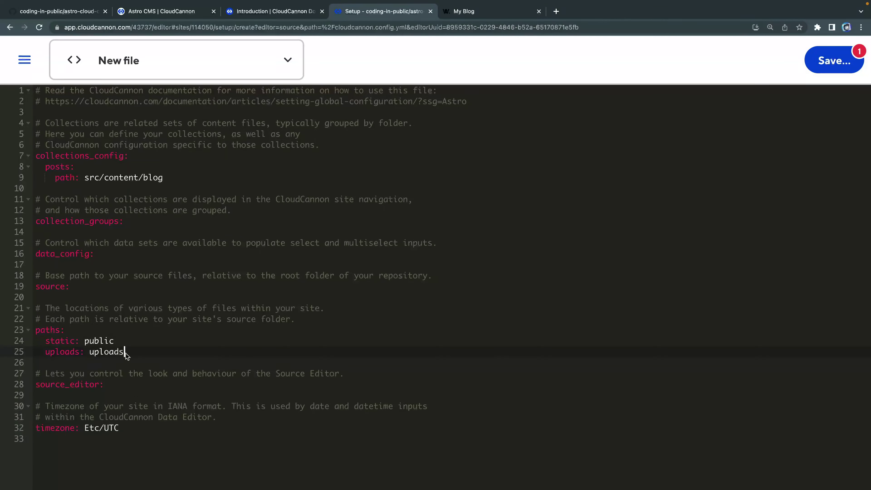
{"action": "double_click", "coordinate": [106, 353]}
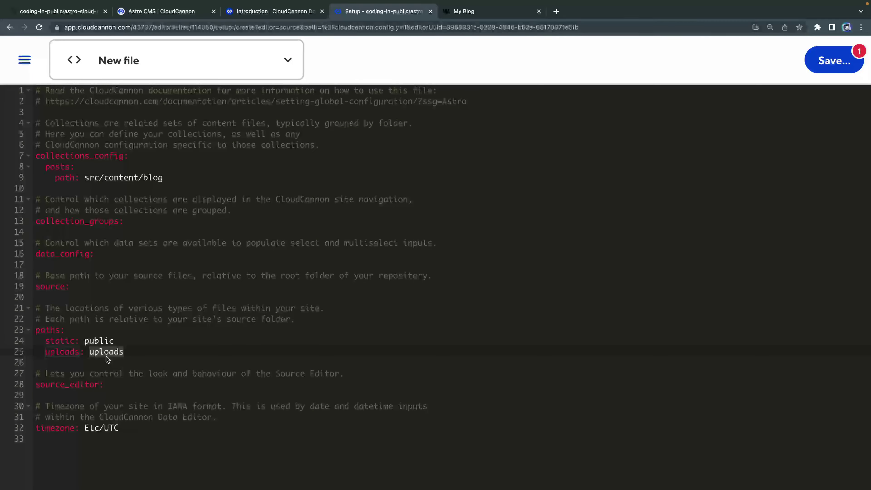
{"action": "type", "text": "public/"}
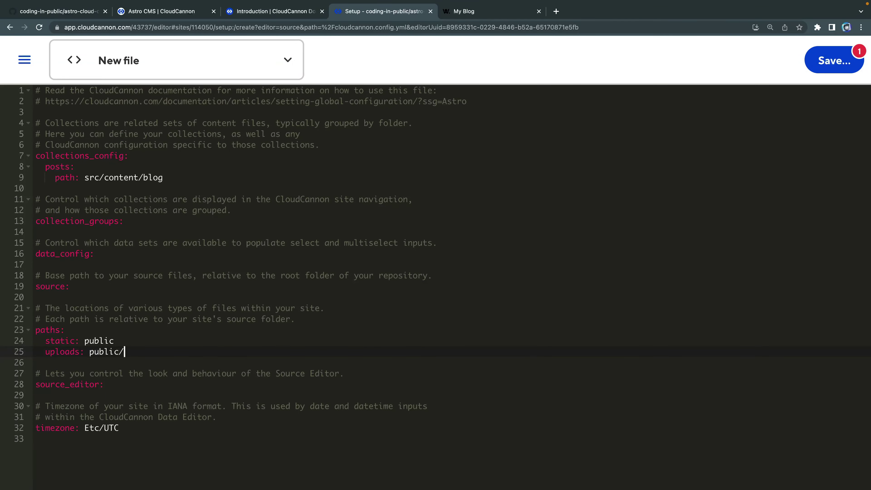
{"action": "type", "text": "images"}
{"action": "key", "text": "ctrl+Left"}
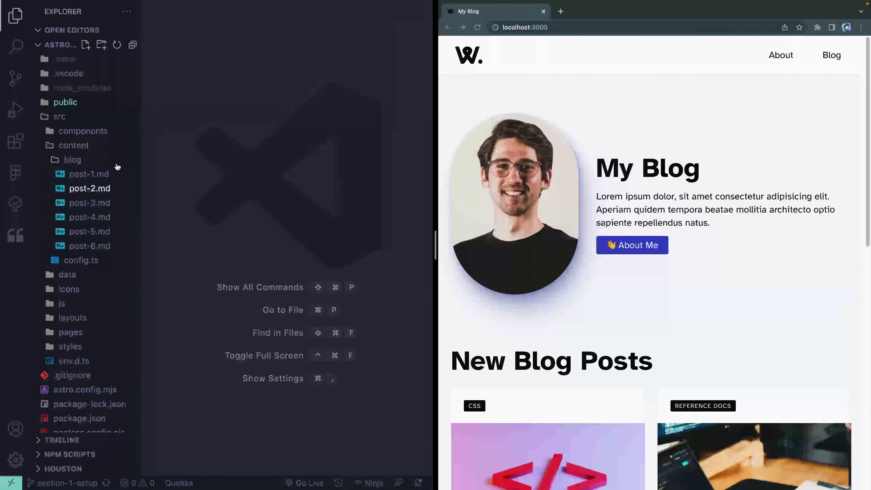
{"action": "left_click", "coordinate": [72, 103]}
{"action": "left_click", "coordinate": [68, 117]}
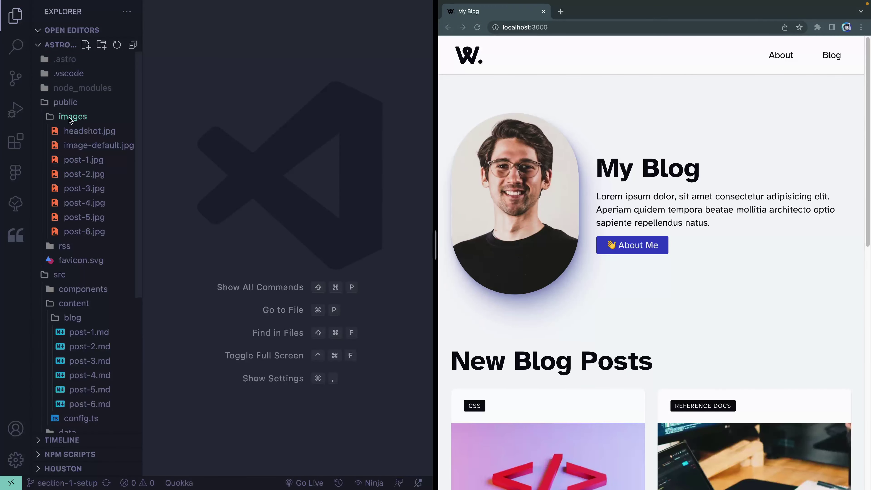
Step: Return to CloudCannon and save the new configuration file as /cloudcannon.config.yml
{"action": "left_click", "coordinate": [69, 117]}
{"action": "key", "text": "ctrl+Right"}
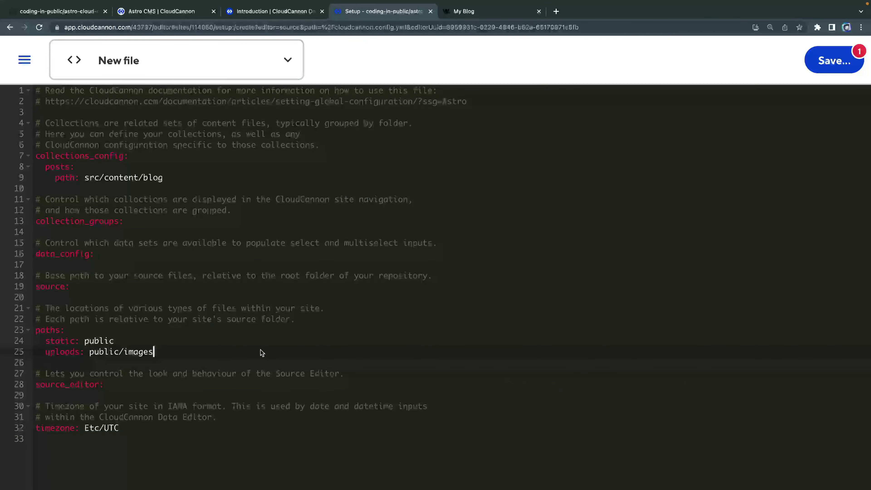
{"action": "left_click", "coordinate": [830, 65]}
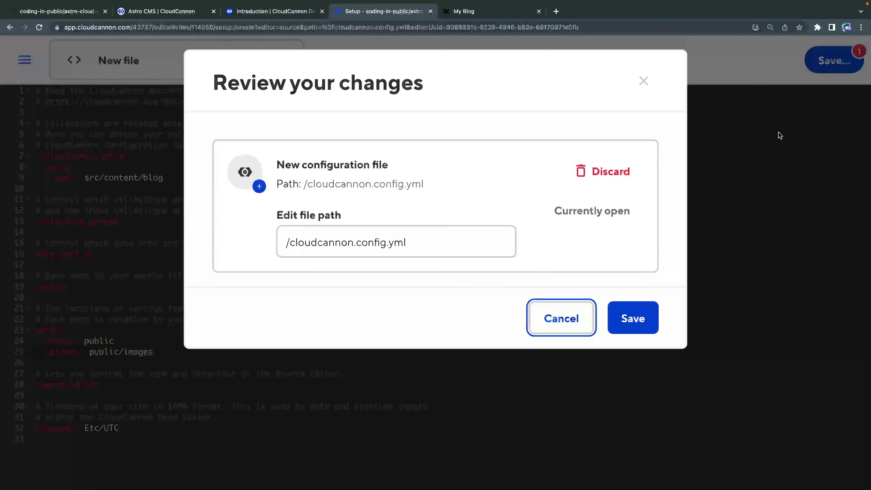
{"action": "left_click", "coordinate": [640, 319]}
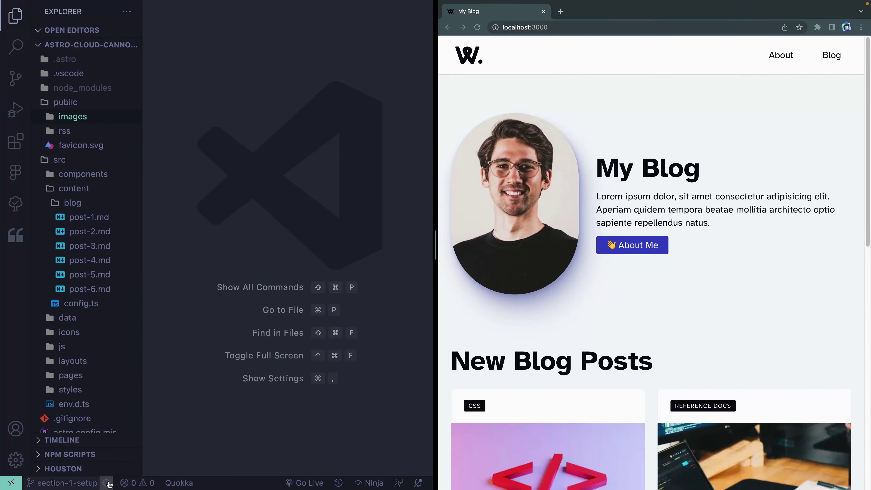
Step: Open cloudcannon.config.yml in the VS Code project, check its posts collection path, and close it
{"action": "scroll", "coordinate": [92, 411], "scroll_direction": "down", "scroll_amount": 5}
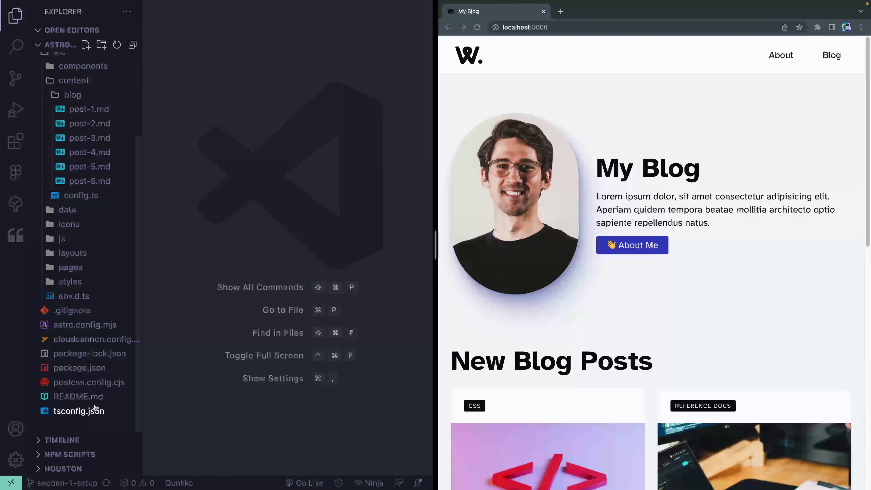
{"action": "left_click", "coordinate": [91, 340]}
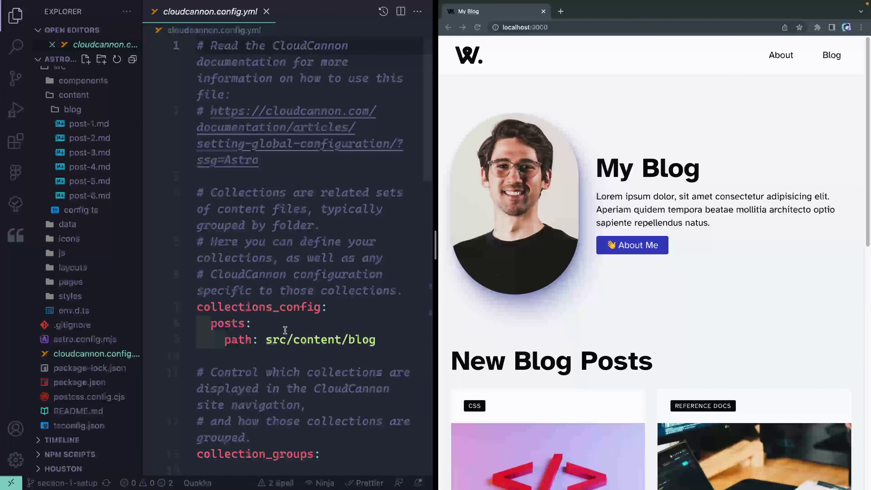
{"action": "scroll", "coordinate": [285, 330], "scroll_direction": "down", "scroll_amount": 2}
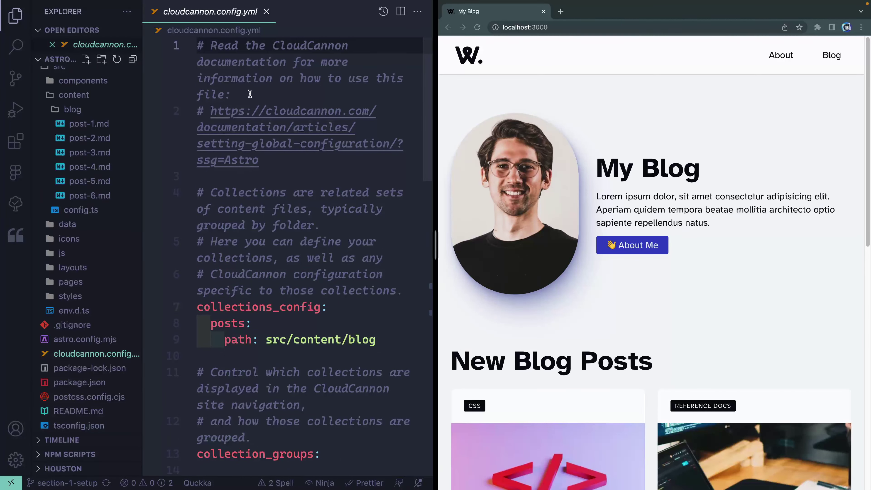
{"action": "left_click", "coordinate": [266, 12]}
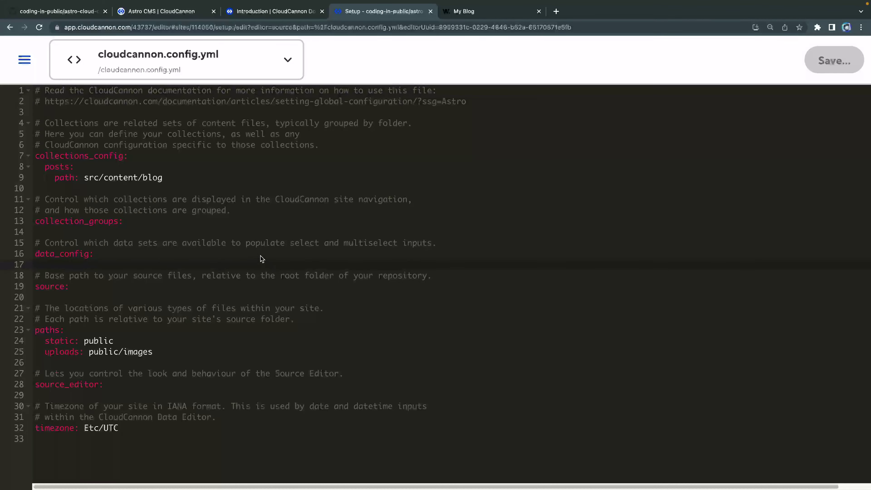
Step: Back in CloudCannon, reset the page zoom to 100% and open the post "Why is this CSS so weird?" from the Posts collection
{"action": "key", "text": "ctrl+0"}
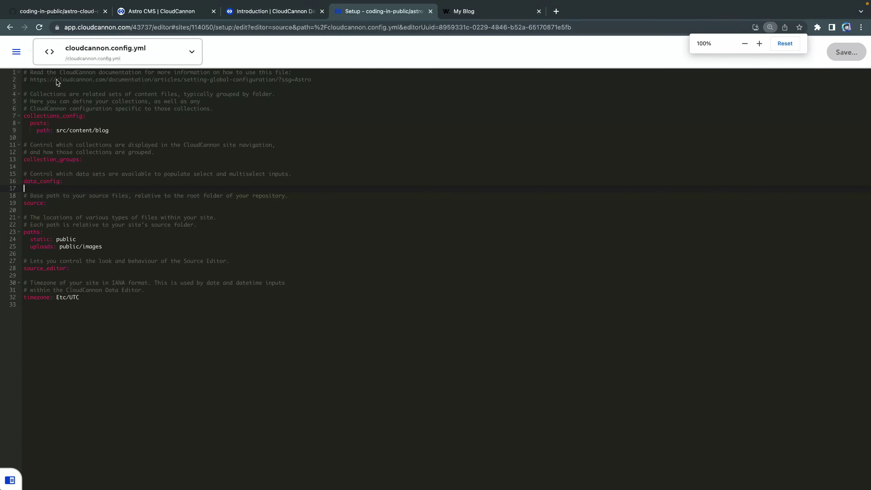
{"action": "left_click", "coordinate": [16, 52]}
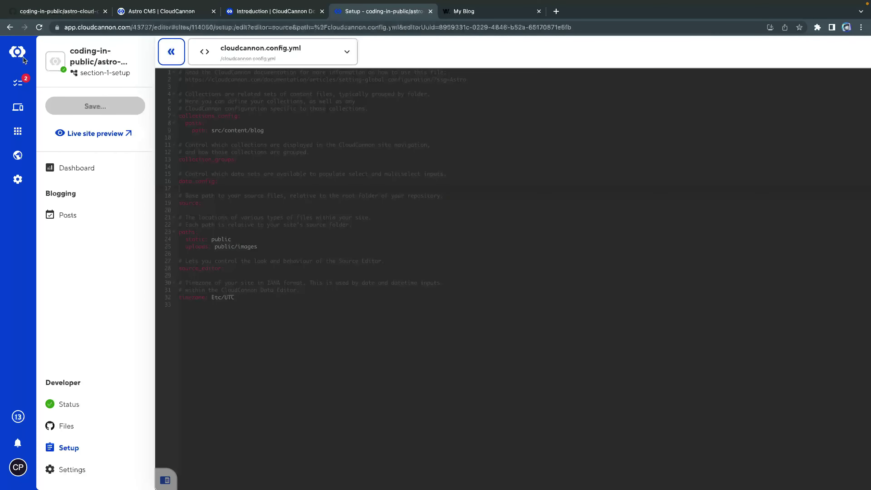
{"action": "left_click", "coordinate": [85, 221]}
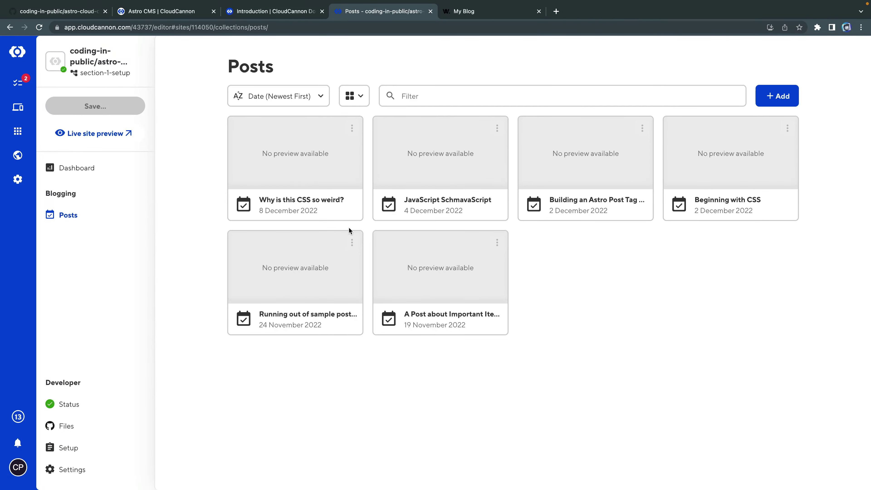
{"action": "left_click", "coordinate": [346, 218]}
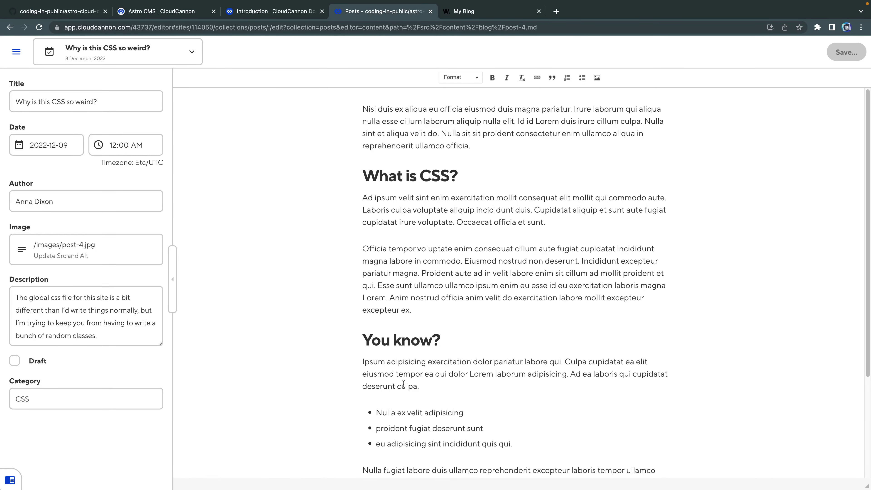
Step: Look through the post's body in the Content Editor, including its "What is CSS?" heading and opening paragraph
{"action": "scroll", "coordinate": [479, 348], "scroll_direction": "down", "scroll_amount": 4}
{"action": "scroll", "coordinate": [479, 348], "scroll_direction": "up", "scroll_amount": 4}
{"action": "left_click", "coordinate": [406, 175]}
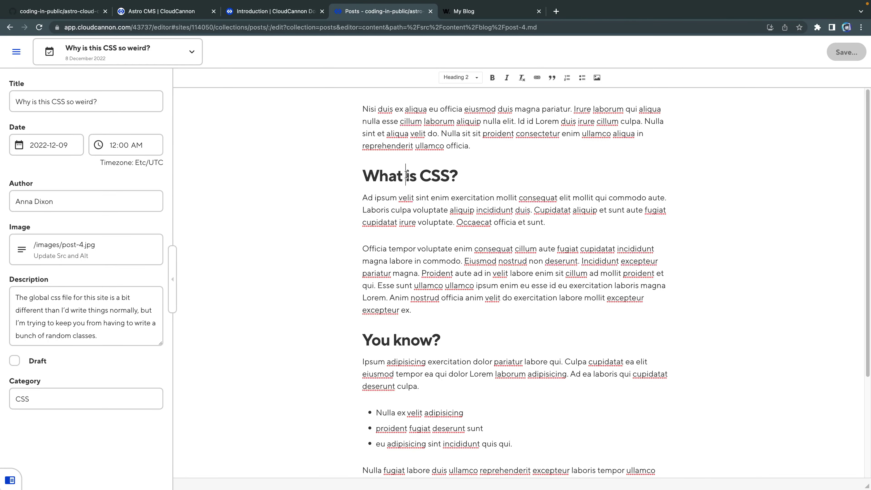
{"action": "left_click_drag", "start_coordinate": [387, 145], "coordinate": [471, 146]}
{"action": "left_click", "coordinate": [527, 260]}
Step: Show the post in the Source Editor and examine its front matter from title to category
{"action": "left_click", "coordinate": [190, 54]}
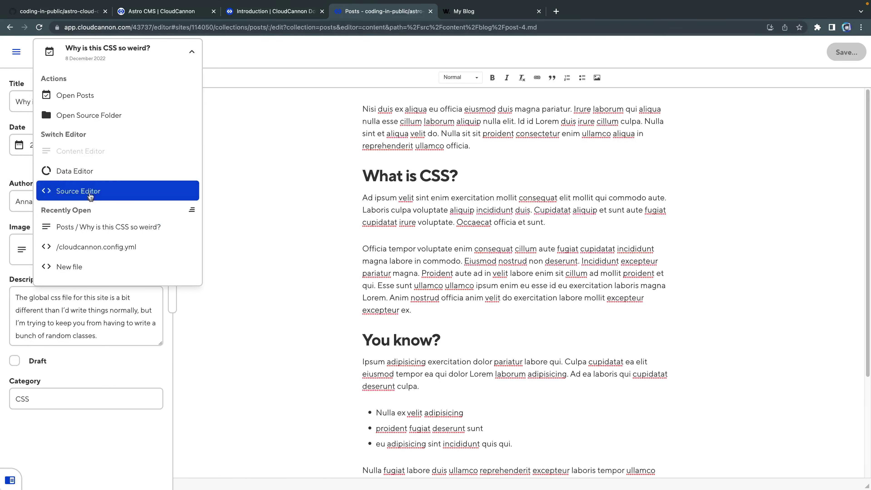
{"action": "left_click", "coordinate": [90, 196]}
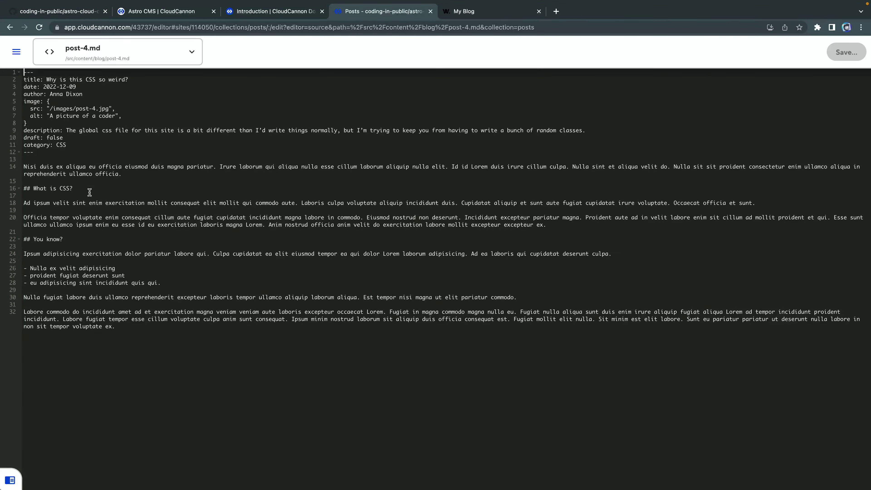
{"action": "left_click", "coordinate": [109, 146]}
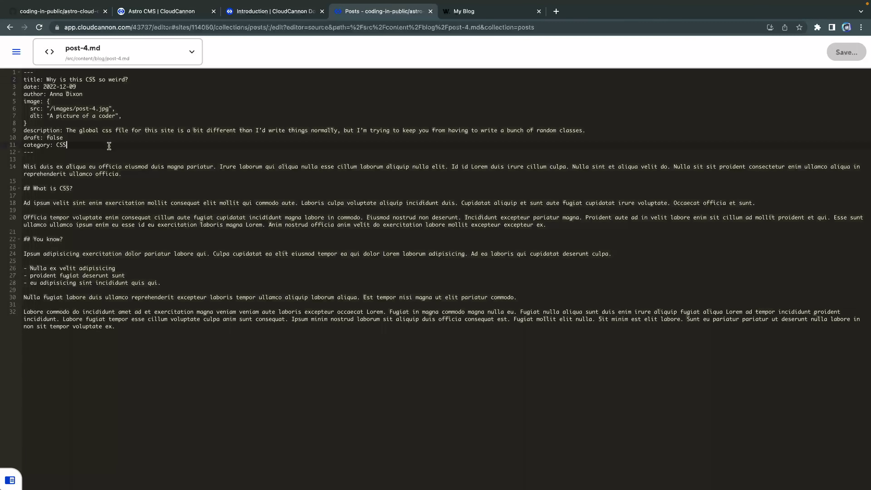
{"action": "left_click_drag", "start_coordinate": [104, 151], "coordinate": [24, 81]}
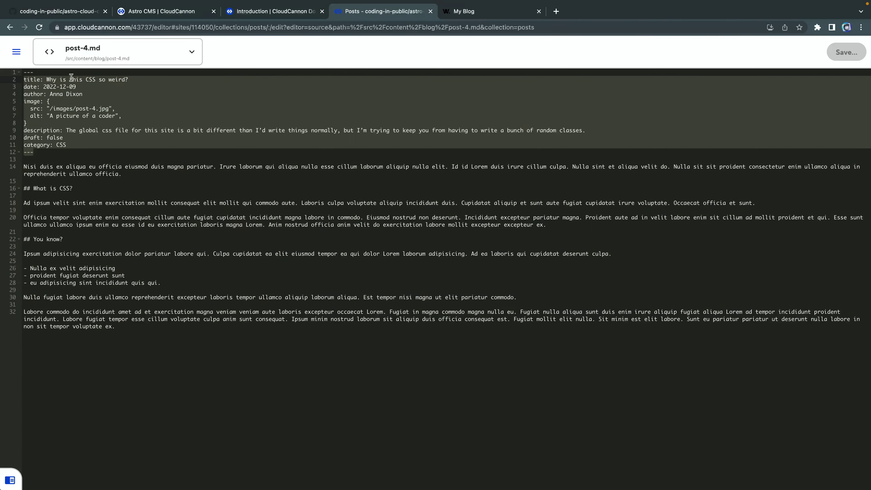
Step: Return the post to the Content Editor, replace the first word of the opening paragraph with "Hi", and save the change
{"action": "left_click", "coordinate": [164, 59]}
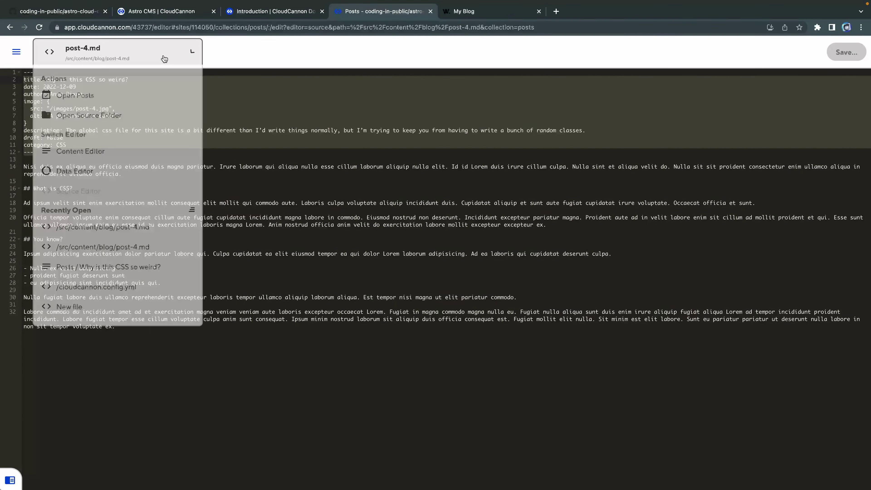
{"action": "left_click", "coordinate": [110, 148]}
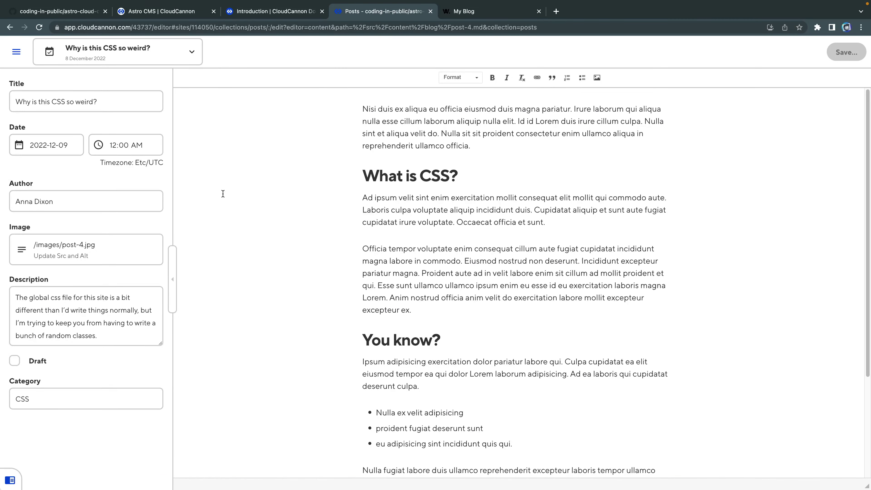
{"action": "double_click", "coordinate": [364, 109]}
{"action": "type", "text": "Hi"}
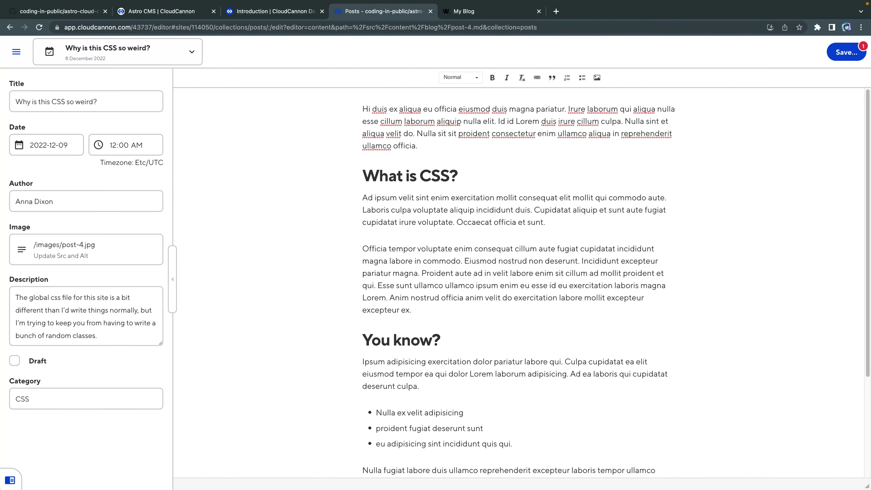
{"action": "left_click", "coordinate": [841, 58]}
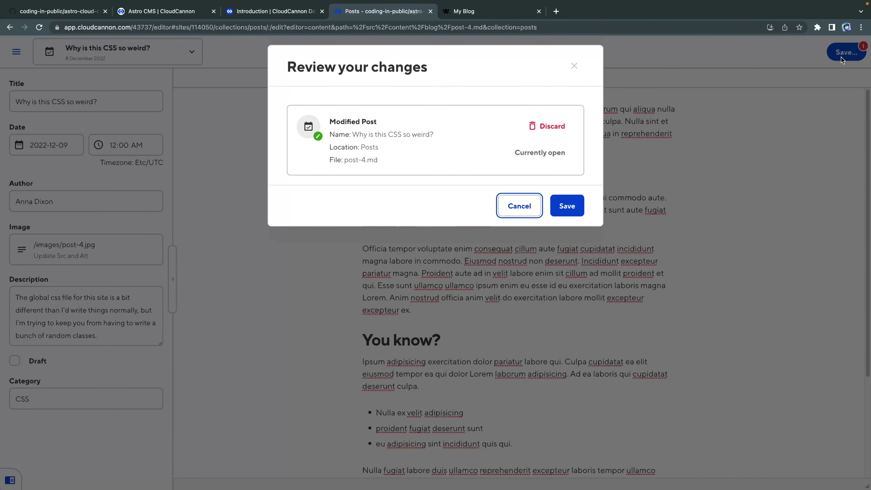
{"action": "left_click", "coordinate": [573, 205]}
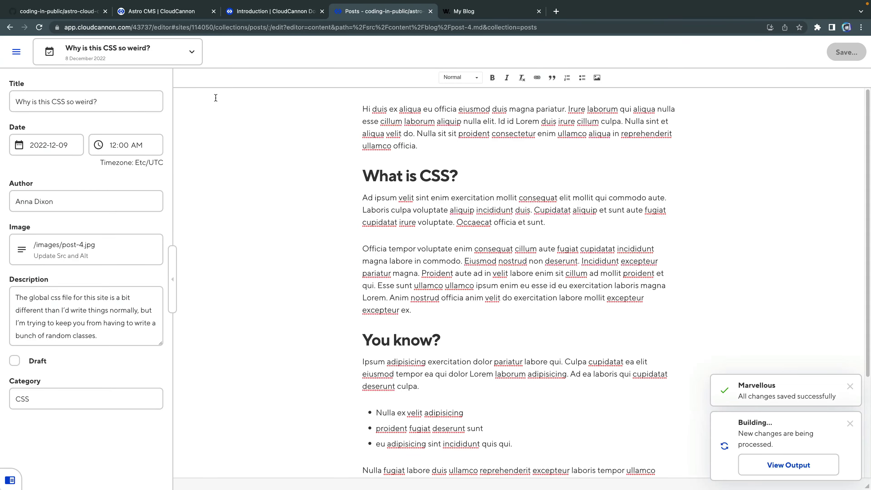
Step: Switch to VS Code and synchronize the section-1-setup branch with its remote repository
{"action": "left_click", "coordinate": [16, 51]}
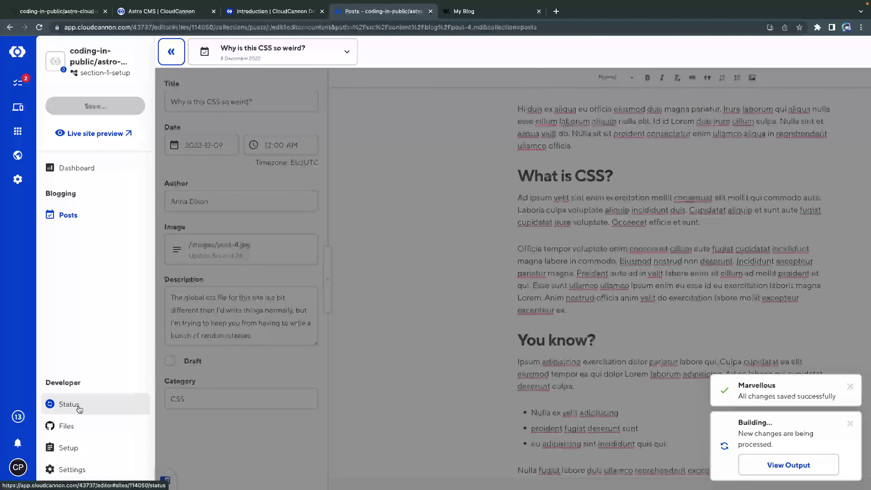
{"action": "key", "text": "ctrl+Left"}
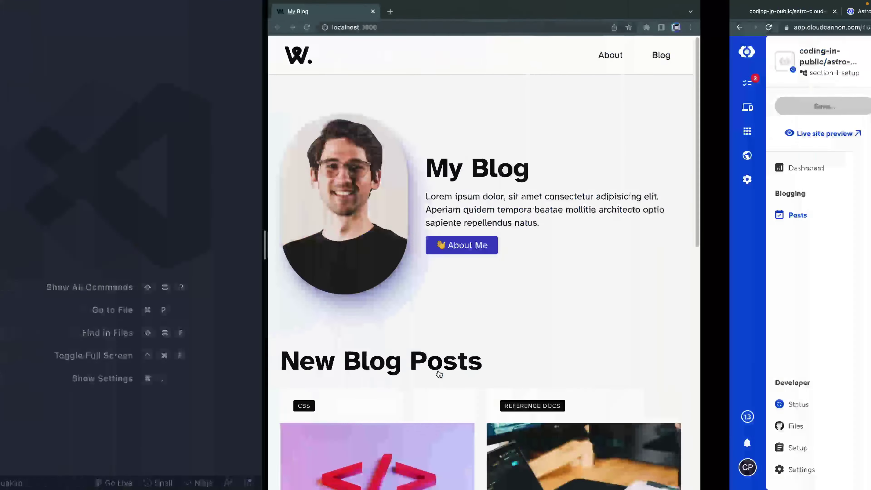
{"action": "left_click", "coordinate": [107, 483]}
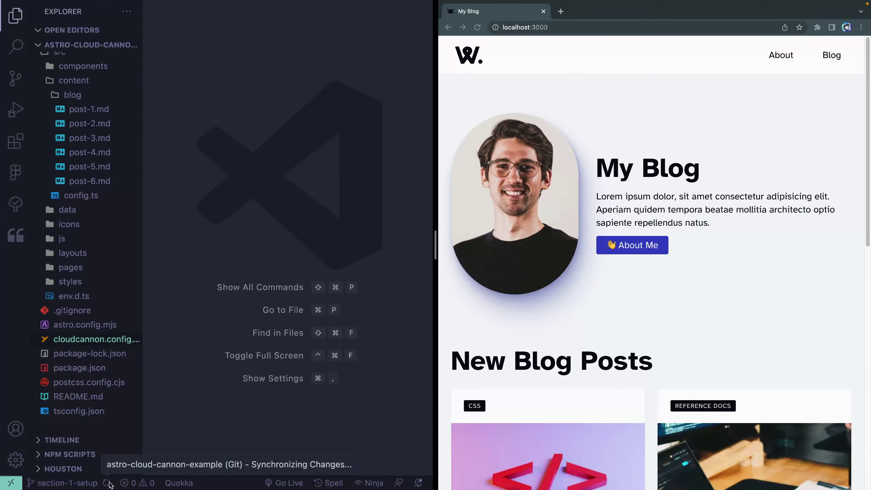
Step: Open post-4.md in the blog folder and check its front matter and the first word of its opening paragraph
{"action": "left_click", "coordinate": [89, 108]}
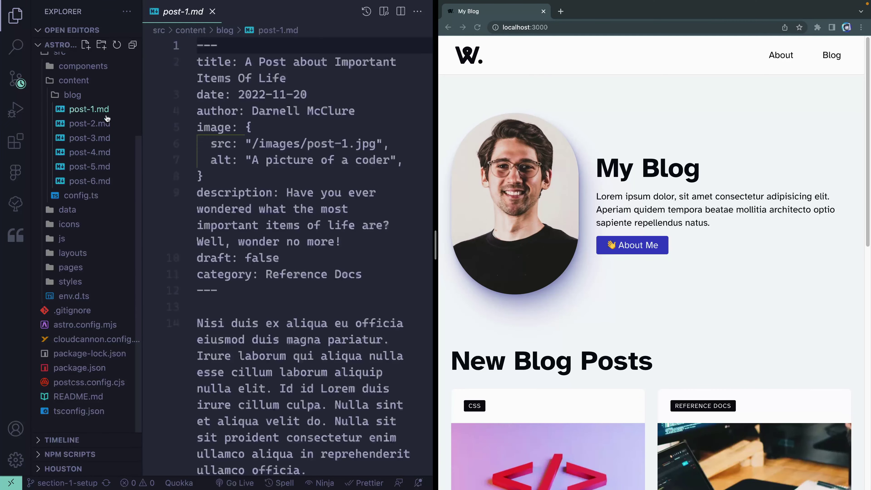
{"action": "key", "text": "ctrl+Right"}
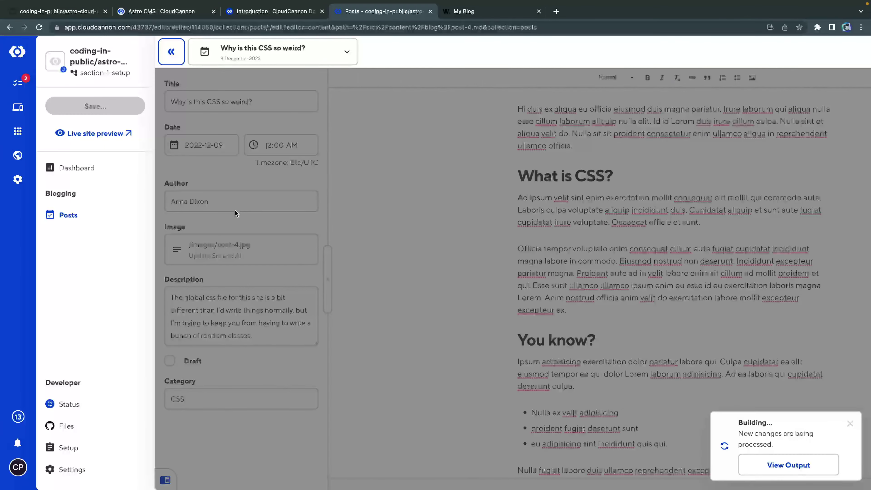
{"action": "key", "text": "ctrl+Left"}
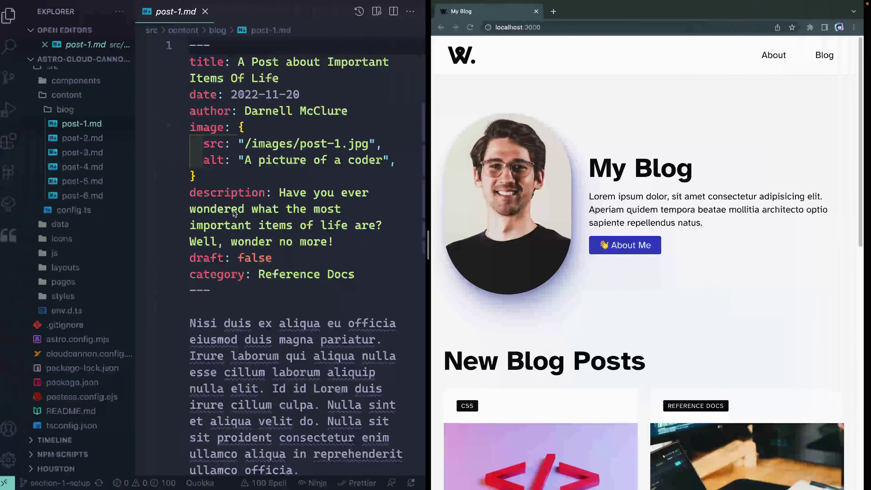
{"action": "left_click", "coordinate": [89, 167]}
{"action": "key", "text": "F8"}
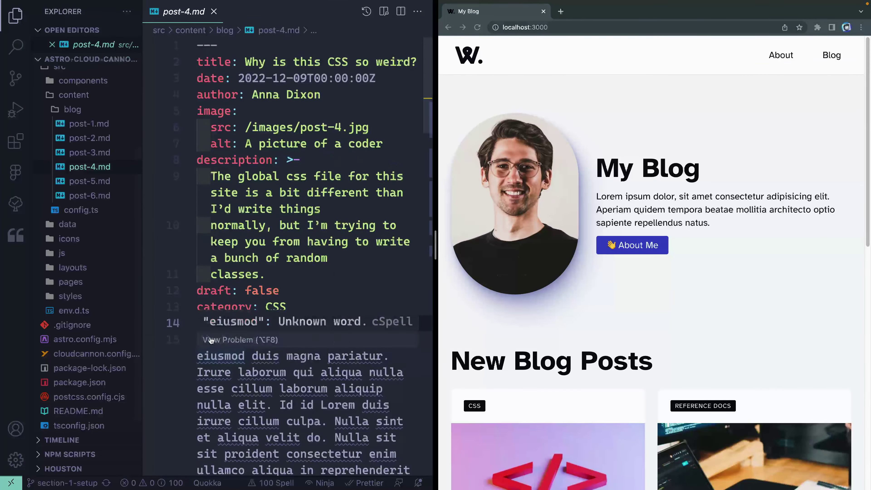
{"action": "left_click", "coordinate": [415, 175]}
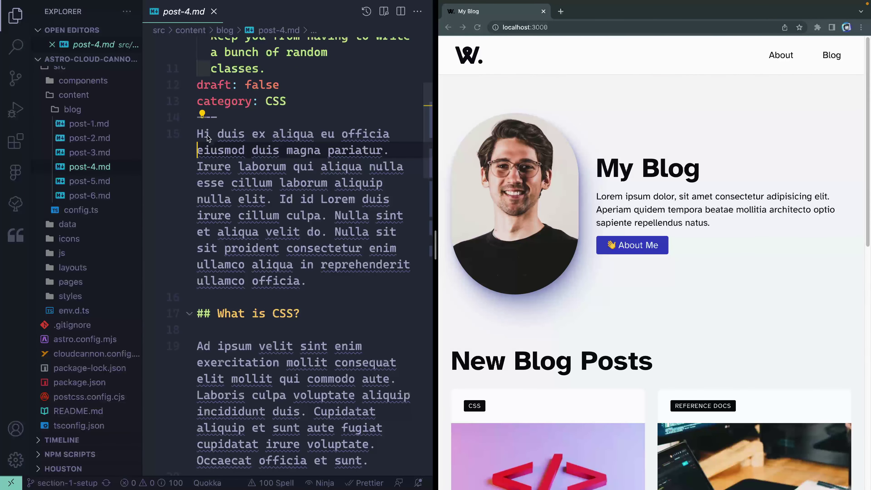
{"action": "left_click", "coordinate": [232, 135]}
Step: Check the opening paragraph of "Why is this CSS so weird?" on the live blog site, and return to the CloudCannon post editor
{"action": "key", "text": "ctrl+Right"}
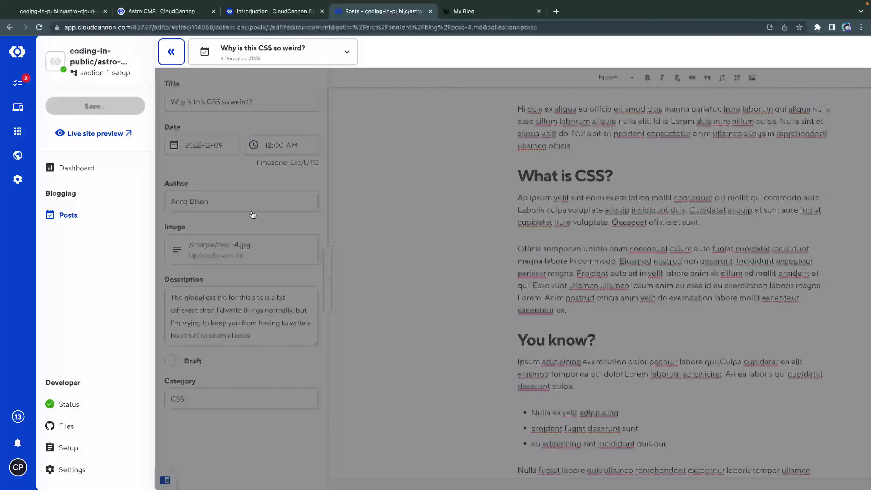
{"action": "key", "text": "ctrl+Tab"}
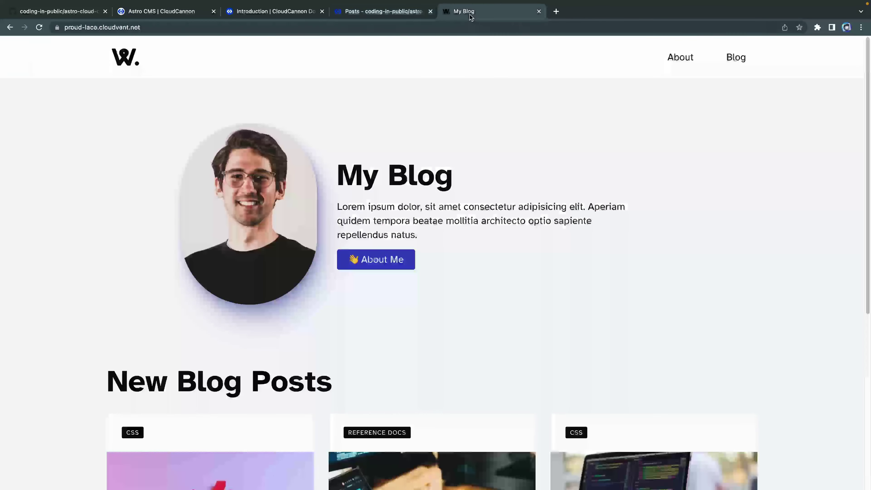
{"action": "scroll", "coordinate": [450, 222], "scroll_direction": "down", "scroll_amount": 7}
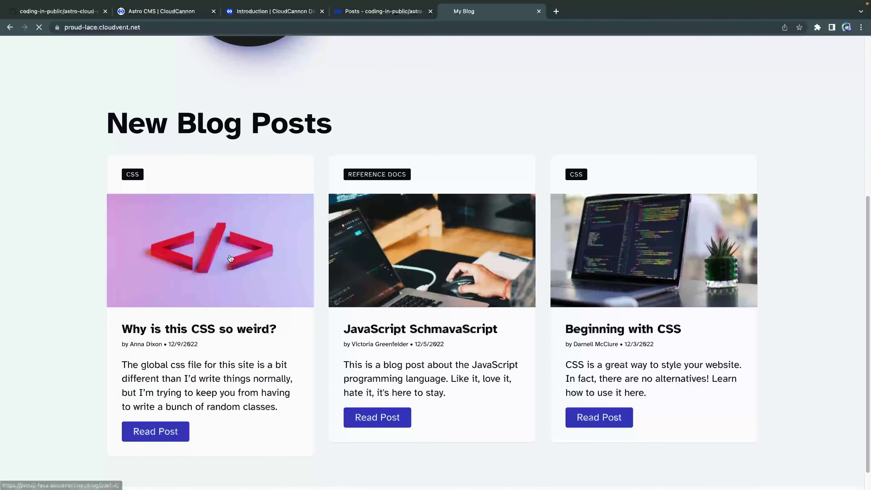
{"action": "left_click", "coordinate": [224, 270]}
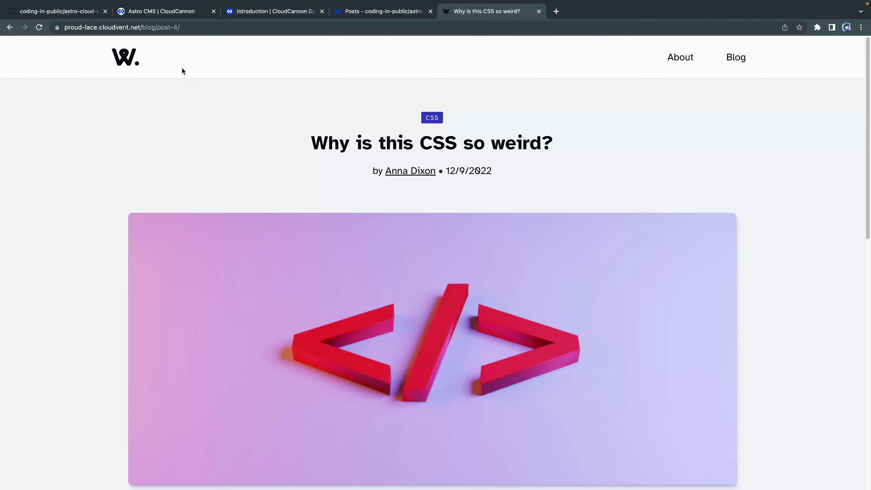
{"action": "scroll", "coordinate": [279, 322], "scroll_direction": "down", "scroll_amount": 3}
{"action": "double_click", "coordinate": [149, 430]}
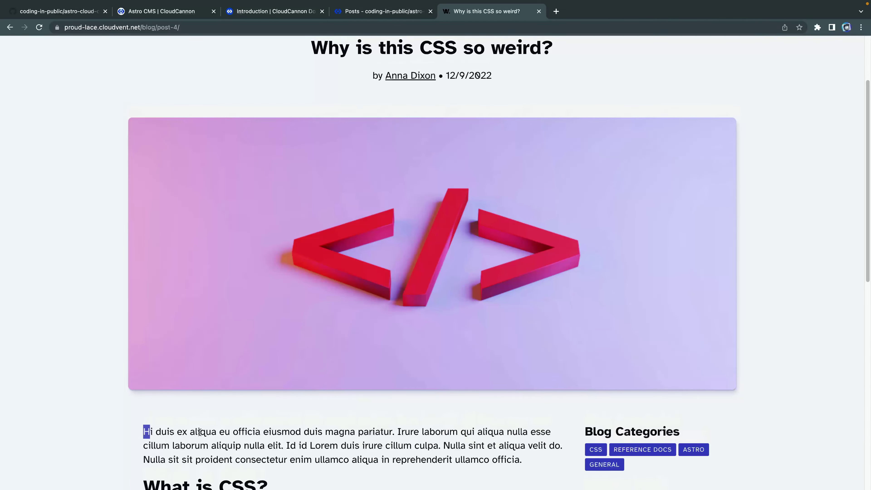
{"action": "left_click", "coordinate": [264, 403]}
{"action": "left_click", "coordinate": [367, 13]}
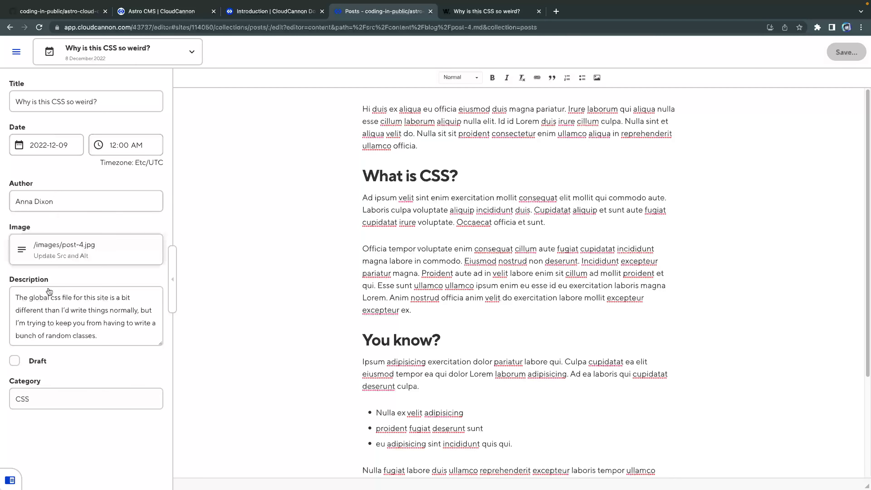
Step: Review the post's title, author, image source and alt text, draft and category fields in the Content Editor
{"action": "left_click_drag", "start_coordinate": [103, 101], "coordinate": [16, 97]}
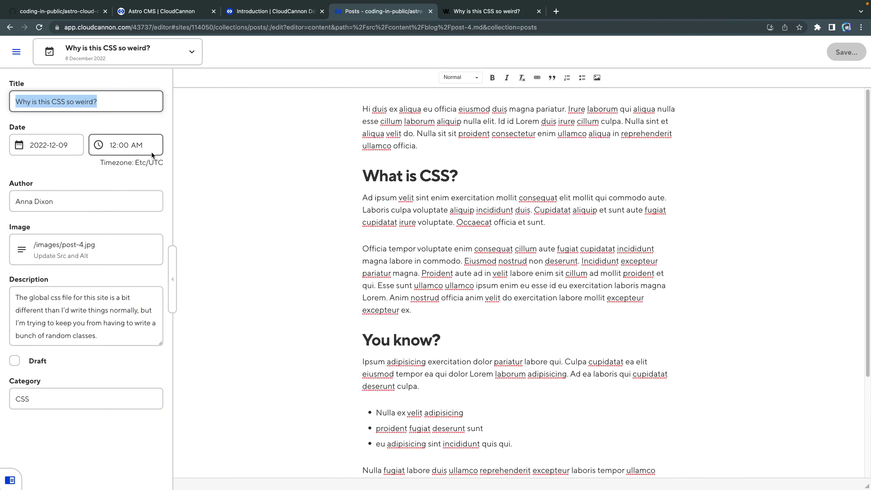
{"action": "left_click", "coordinate": [66, 201]}
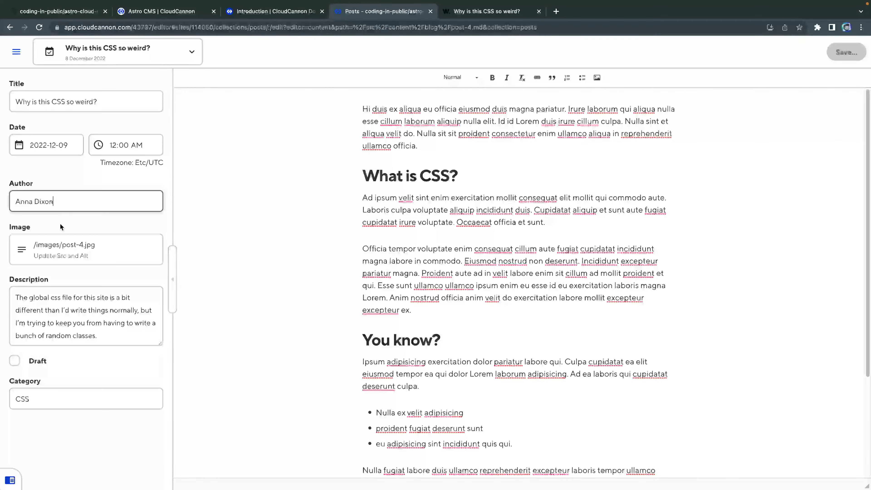
{"action": "left_click", "coordinate": [68, 250]}
{"action": "left_click", "coordinate": [68, 251]}
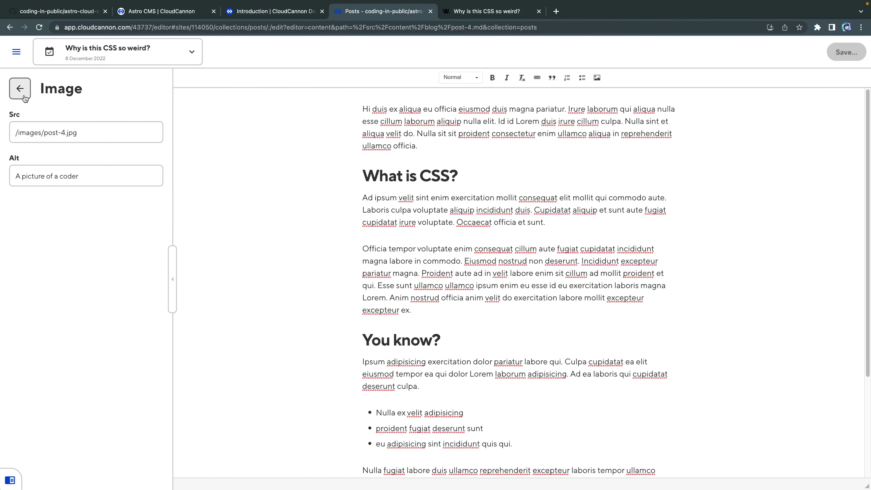
{"action": "left_click_drag", "start_coordinate": [78, 134], "coordinate": [15, 136]}
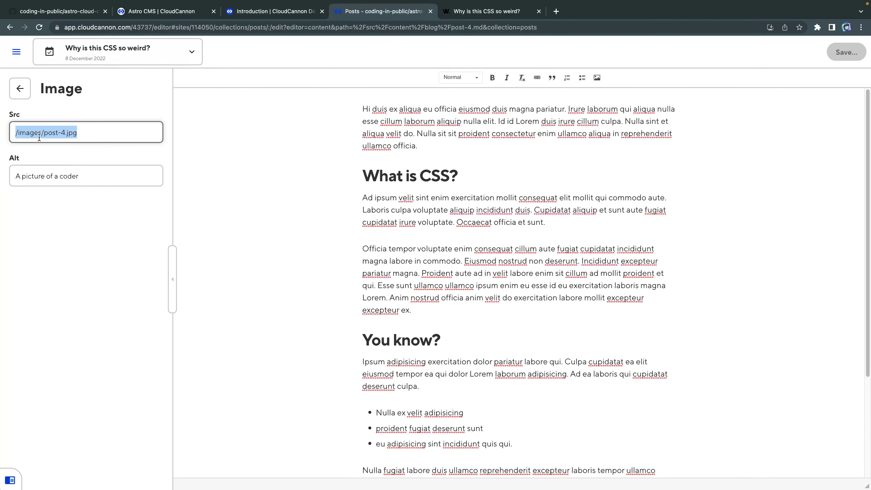
{"action": "left_click", "coordinate": [20, 88]}
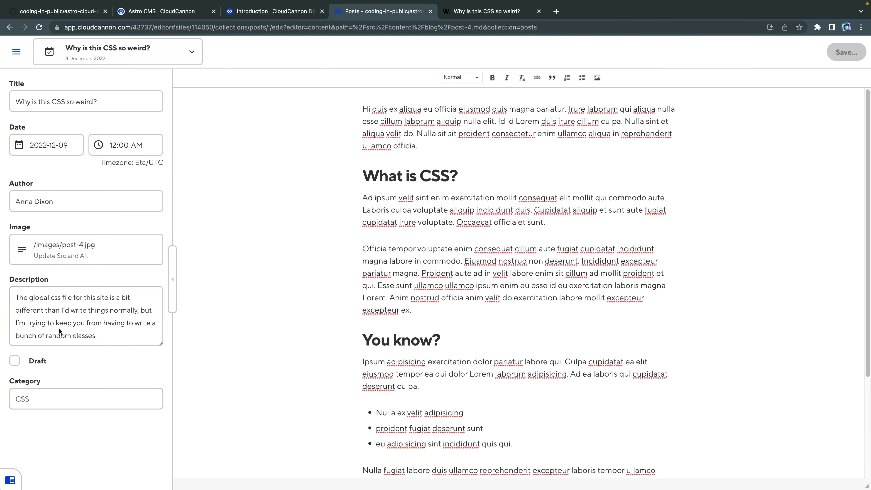
{"action": "left_click", "coordinate": [15, 360]}
{"action": "left_click", "coordinate": [15, 360]}
{"action": "left_click_drag", "start_coordinate": [52, 400], "coordinate": [16, 396]}
{"action": "left_click", "coordinate": [64, 420]}
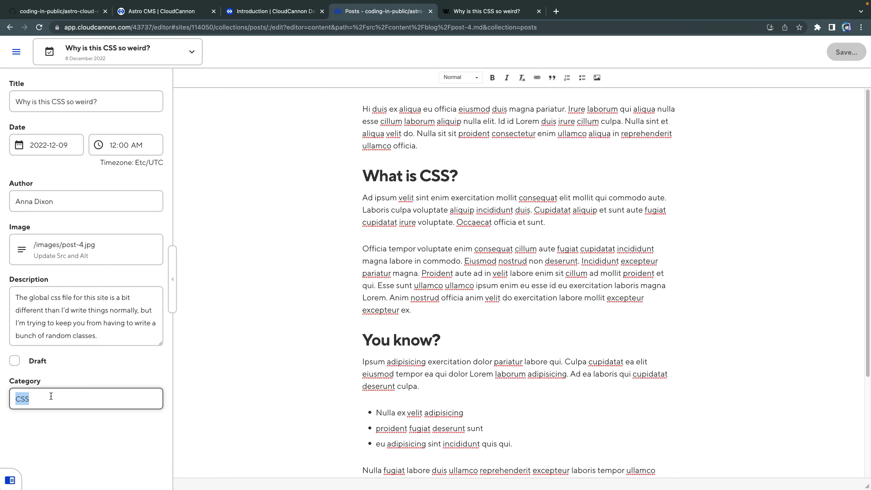
{"action": "left_click", "coordinate": [77, 377]}
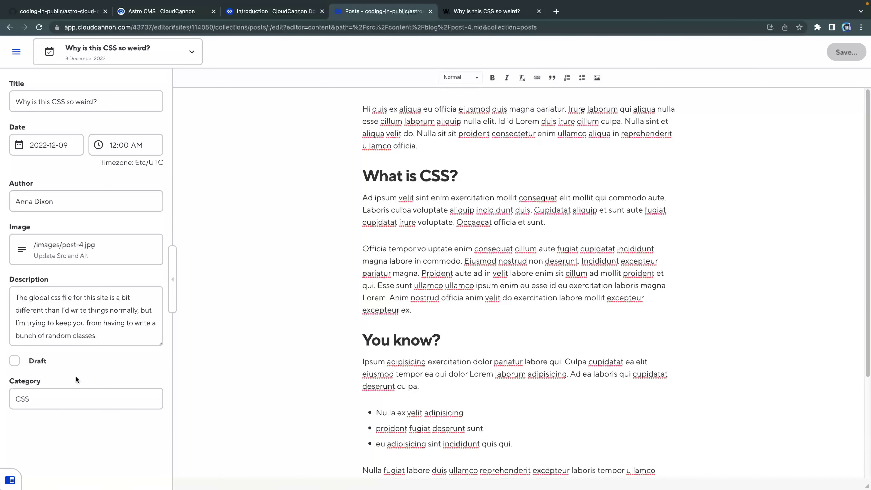
Step: Switch to VS Code, replace the first word of post-4.md's opening paragraph with "Bye", and save the file
{"action": "key", "text": "ctrl+Left"}
{"action": "double_click", "coordinate": [204, 133]}
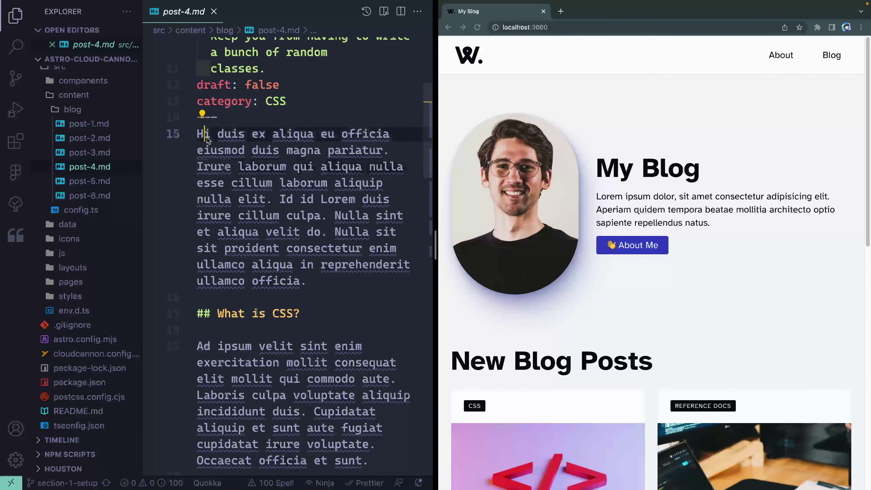
{"action": "type", "text": "Bye"}
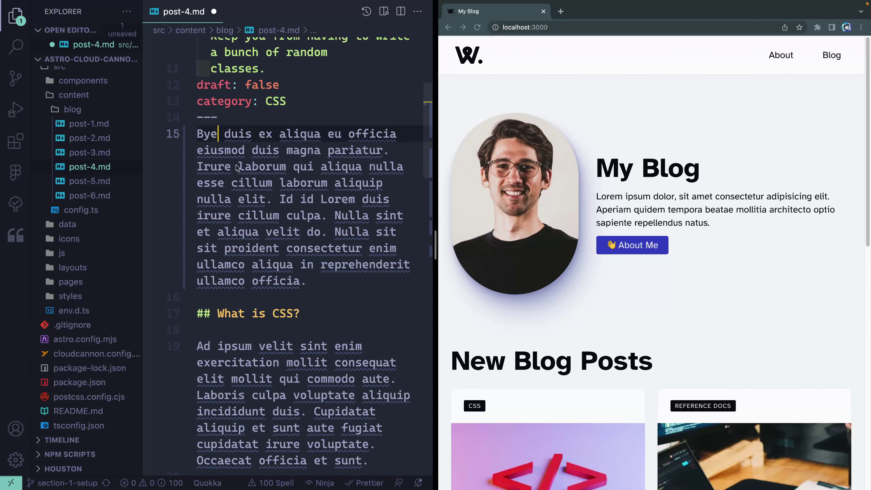
{"action": "left_click", "coordinate": [252, 183]}
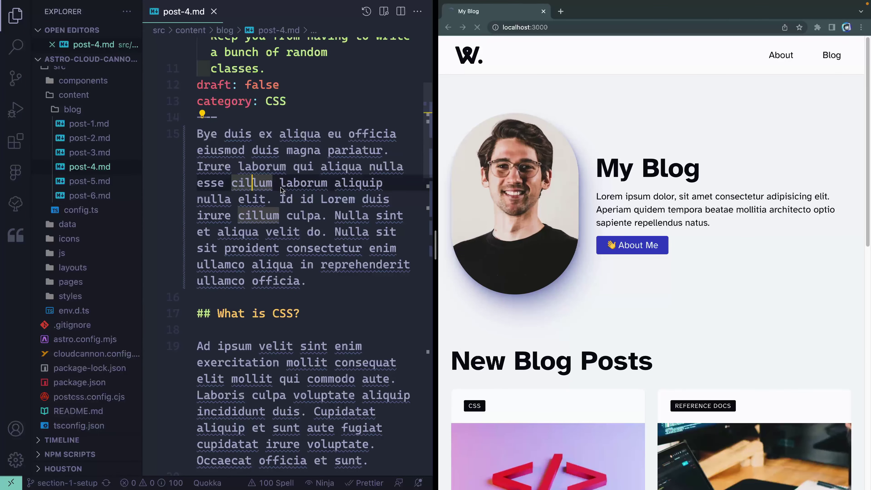
{"action": "key", "text": "super+s"}
Step: Stage post-4.md, commit it with the message "update post fi", and sync the commit to the remote repository
{"action": "left_click", "coordinate": [26, 89]}
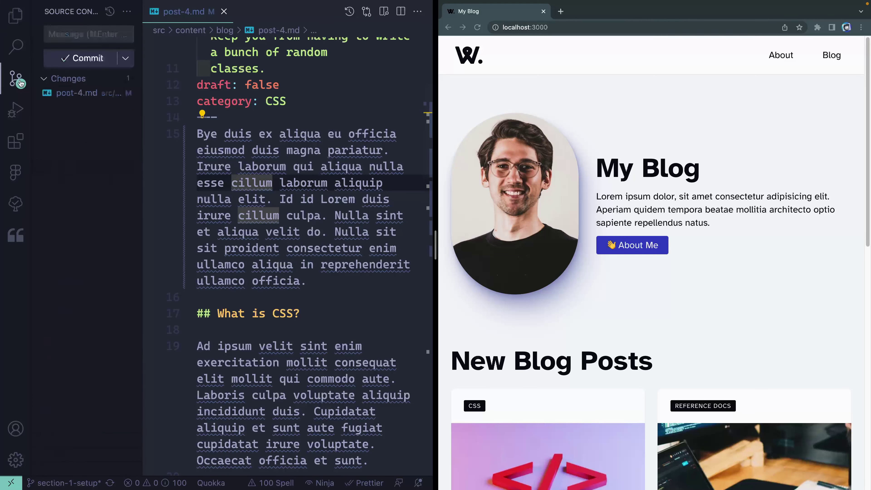
{"action": "left_click", "coordinate": [118, 94]}
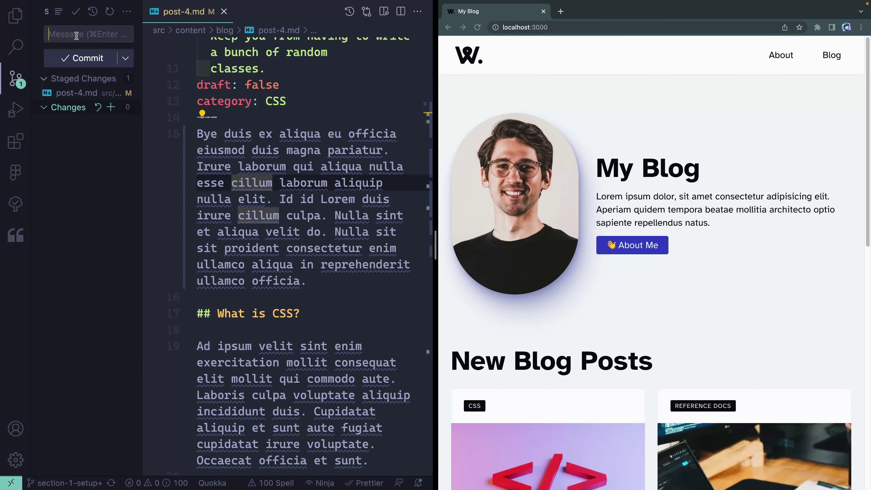
{"action": "type", "text": "update pos"}
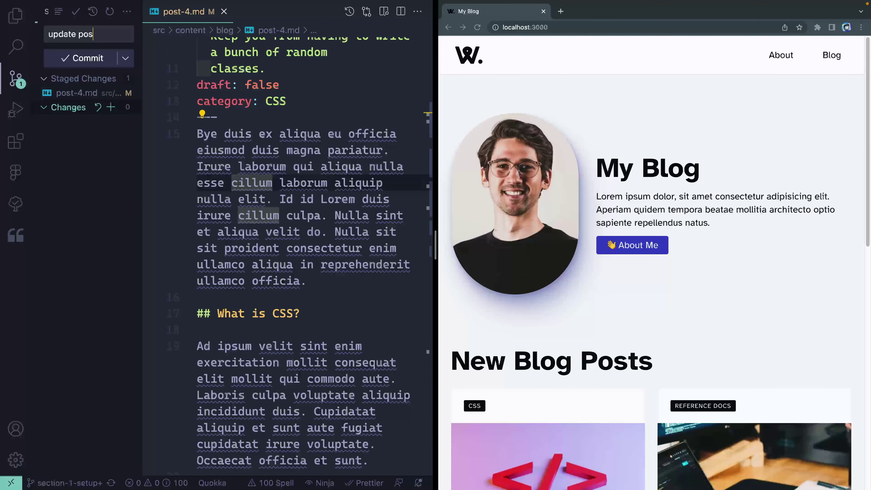
{"action": "type", "text": "t fi"}
{"action": "left_click", "coordinate": [93, 60]}
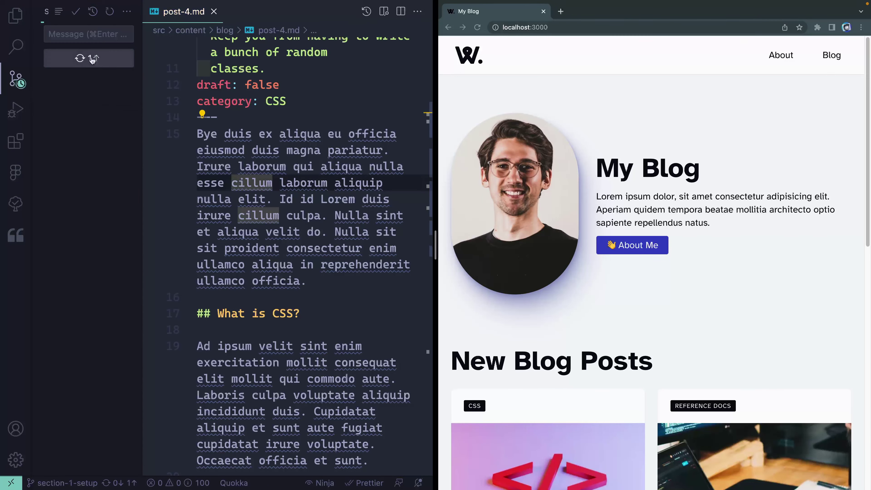
{"action": "left_click", "coordinate": [95, 65]}
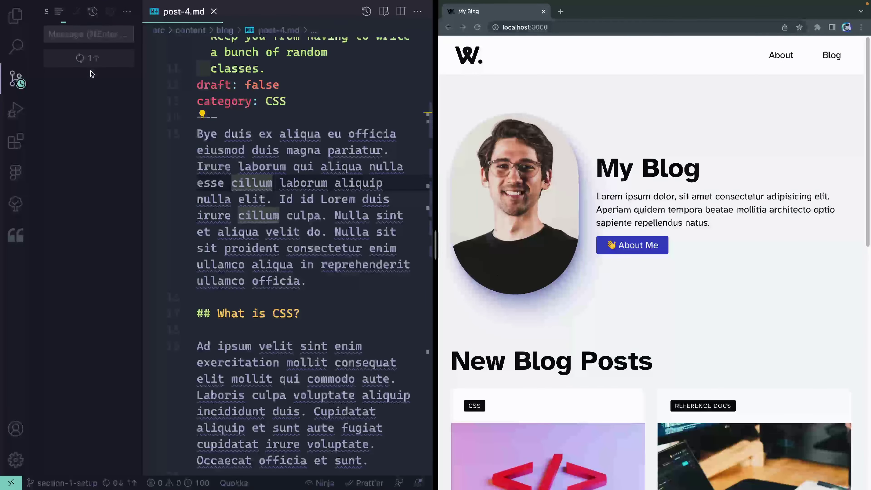
Step: Return to CloudCannon, check the site's build status, and check the first word of the post's opening paragraph
{"action": "key", "text": "ctrl+Right"}
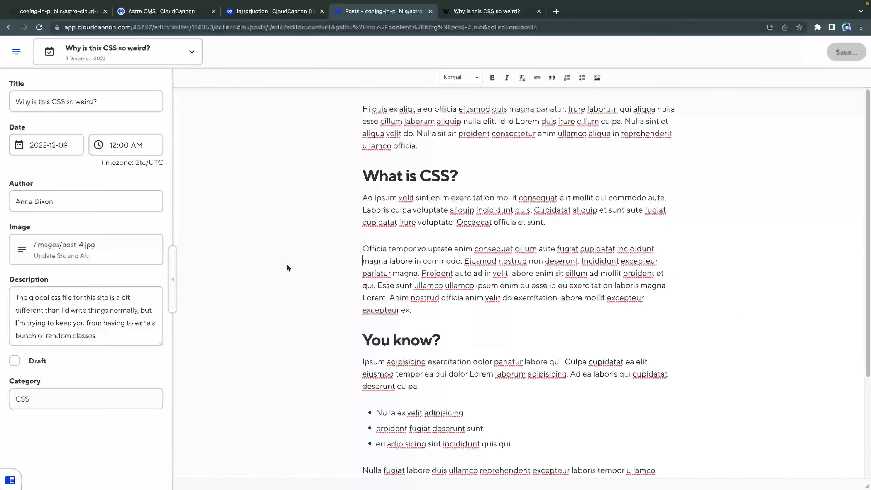
{"action": "left_click", "coordinate": [23, 59]}
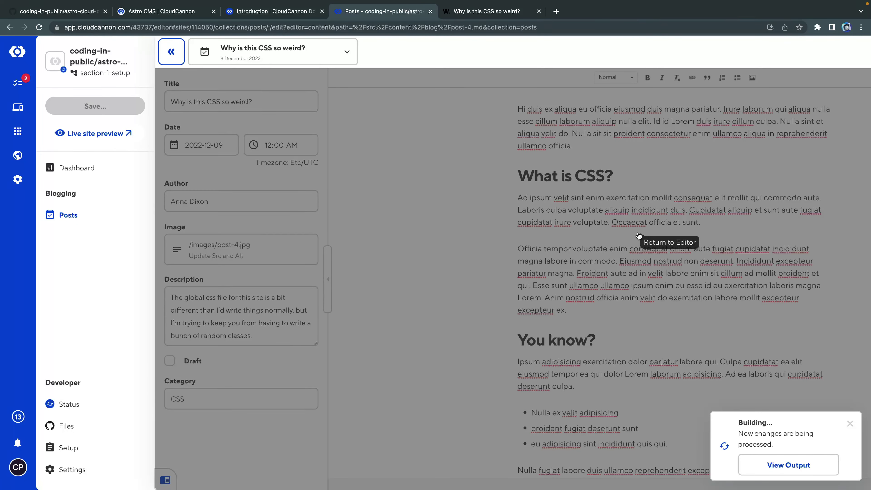
{"action": "left_click", "coordinate": [538, 133]}
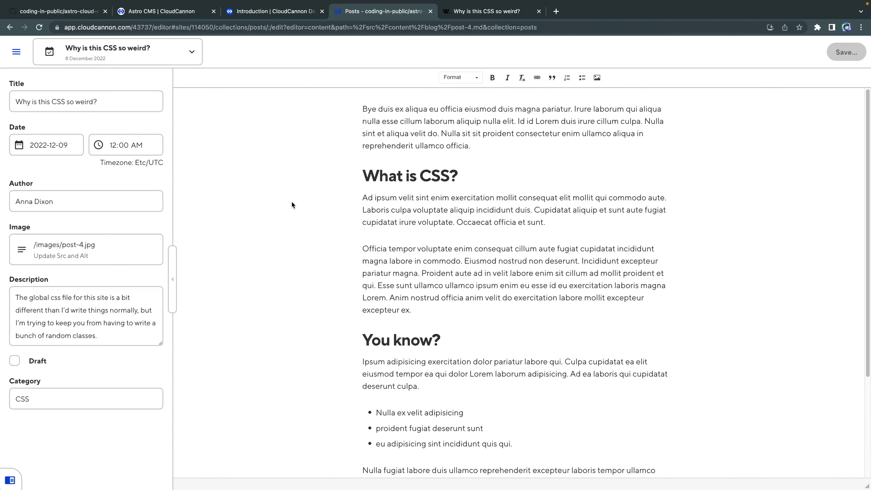
Step: Open the post's Image data, examine how its Src value is edited, and return to the post's fields
{"action": "left_click", "coordinate": [82, 245]}
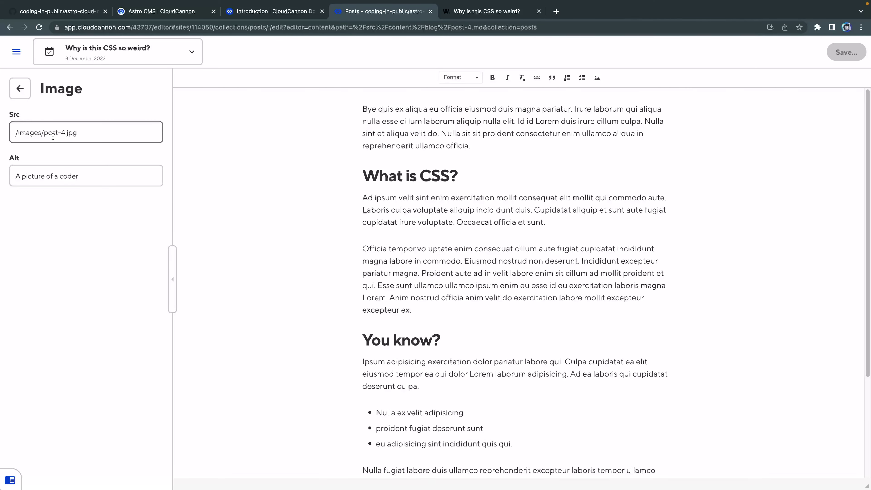
{"action": "left_click_drag", "start_coordinate": [100, 132], "coordinate": [15, 132]}
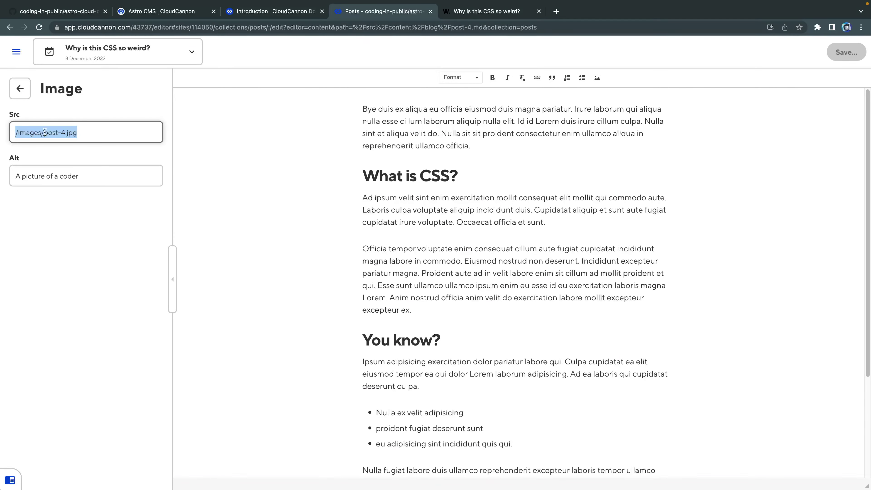
{"action": "left_click", "coordinate": [20, 88]}
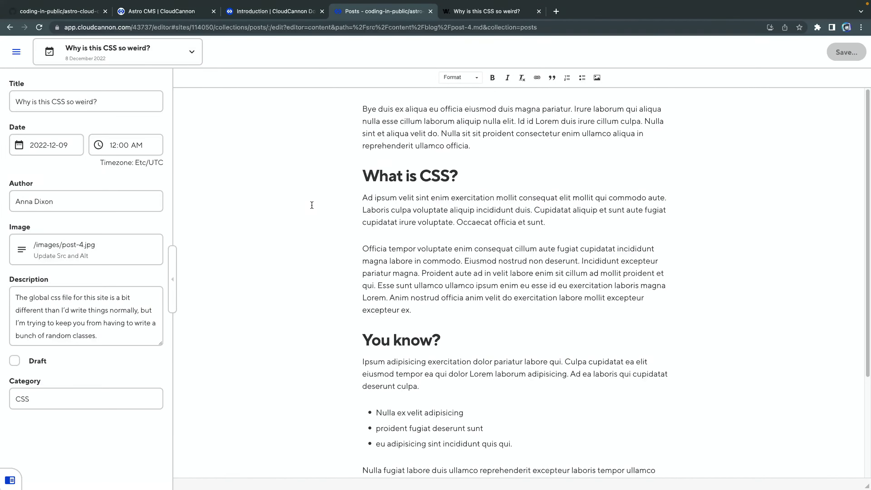
Step: Locate cloudcannon.config.yml among the site's files in CloudCannon, and open that file in VS Code
{"action": "left_click", "coordinate": [16, 51]}
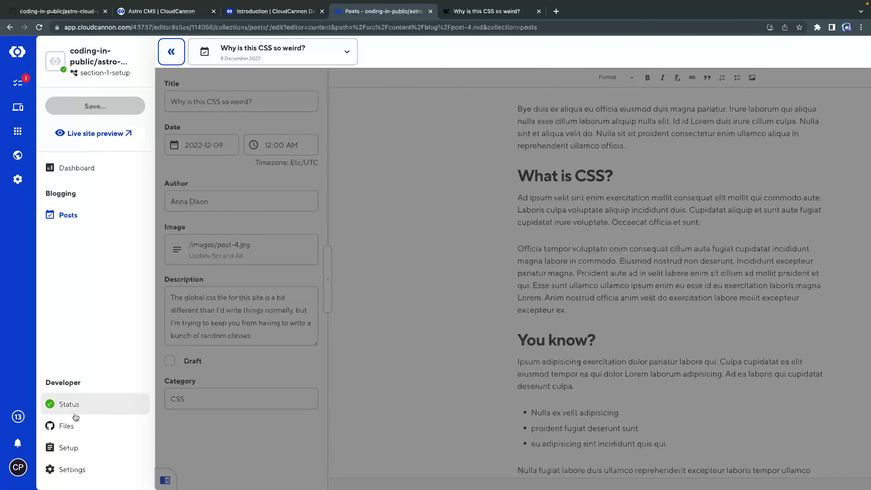
{"action": "left_click", "coordinate": [67, 425]}
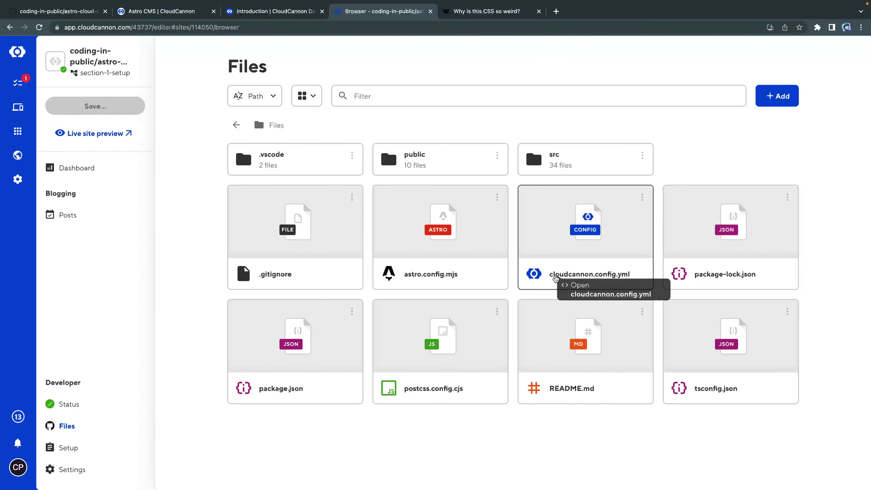
{"action": "left_click", "coordinate": [534, 273]}
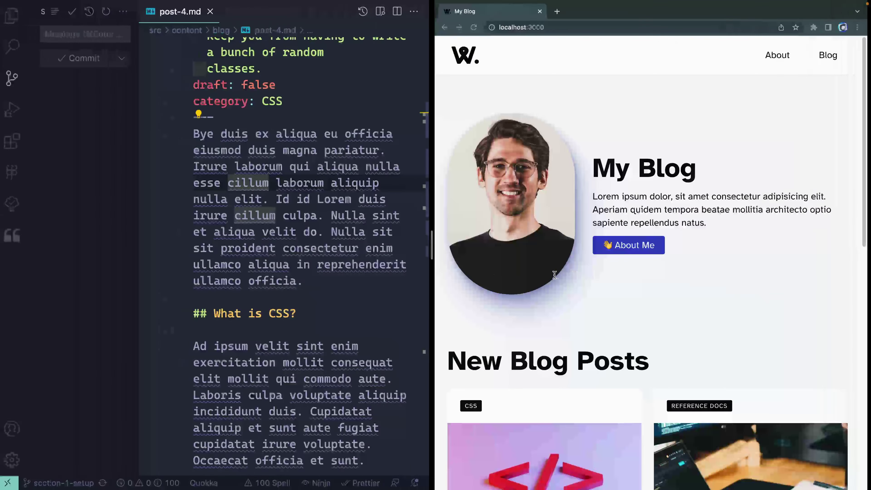
{"action": "left_click", "coordinate": [282, 233]}
{"action": "key", "text": "super+p"}
{"action": "type", "text": "cloud"}
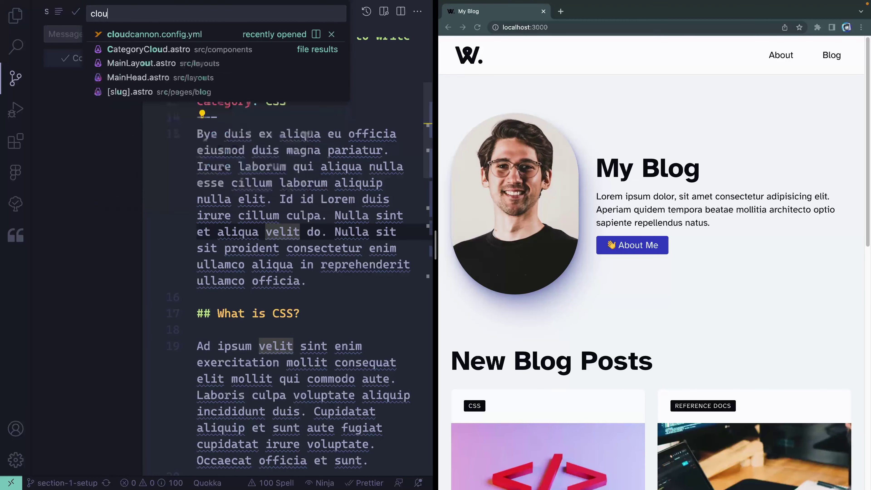
{"action": "key", "text": "Return"}
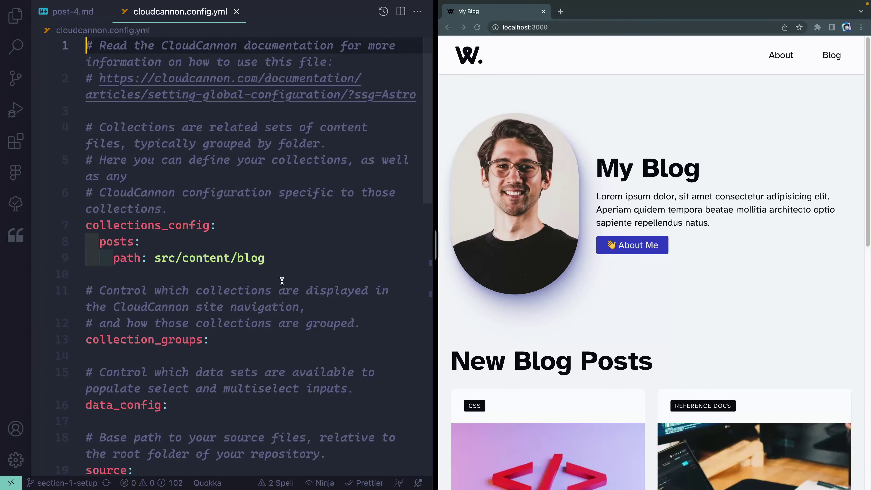
Step: Widen the code editor and add an _inputs block below source with a src key set to type: image
{"action": "left_click_drag", "start_coordinate": [433, 247], "coordinate": [488, 250]}
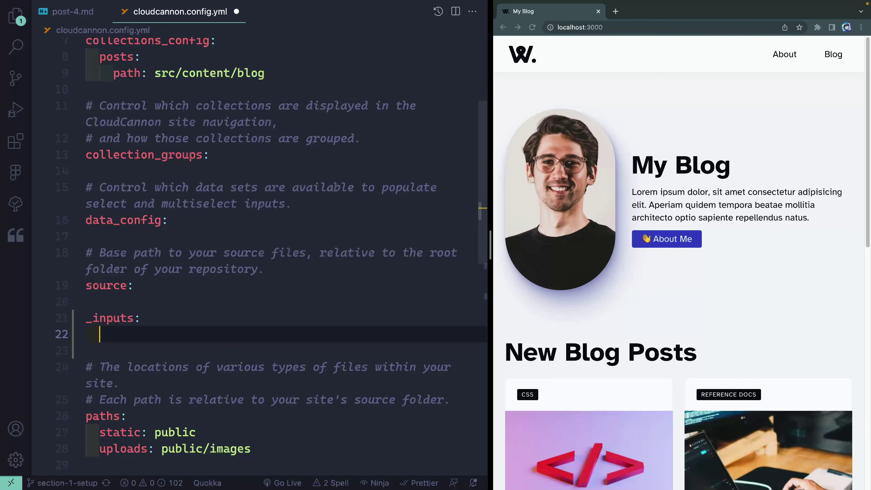
{"action": "type", "text": "src:"}
{"action": "key", "text": "Return"}
{"action": "type", "text": "t"}
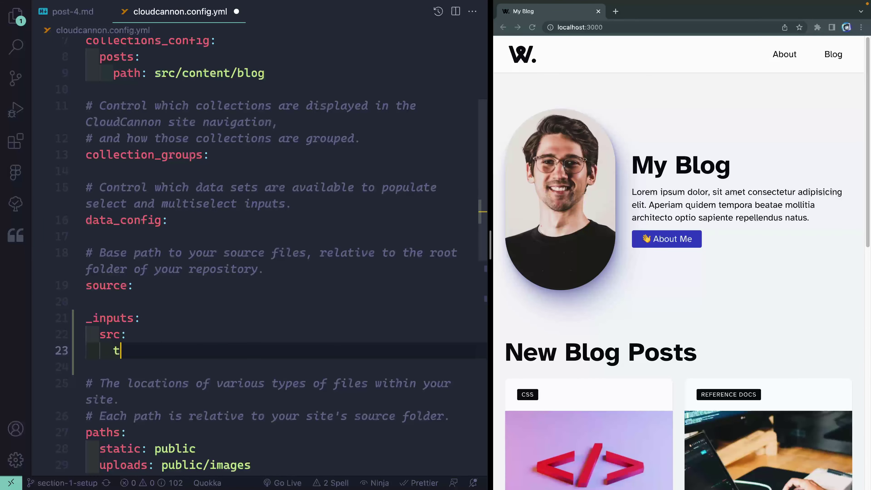
{"action": "type", "text": "ype: image"}
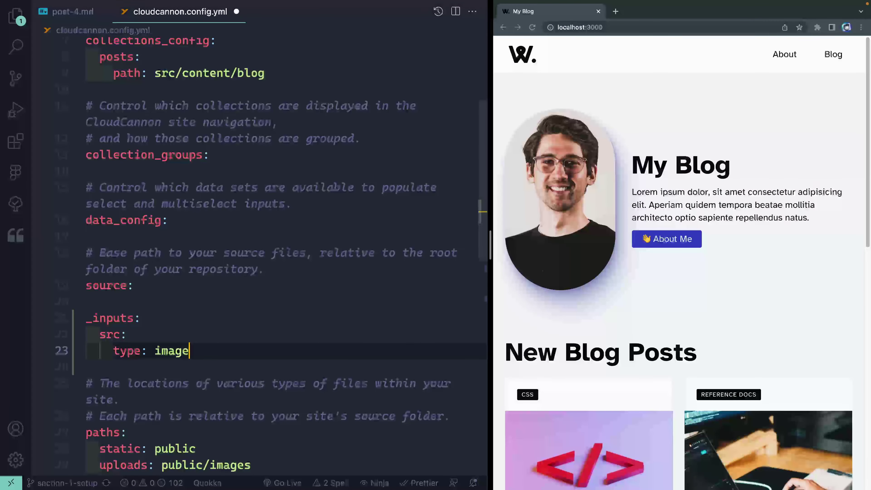
Step: Review the new _inputs block, its src key and its image type in cloudcannon.config.yml
{"action": "left_click", "coordinate": [90, 318], "text": "shift"}
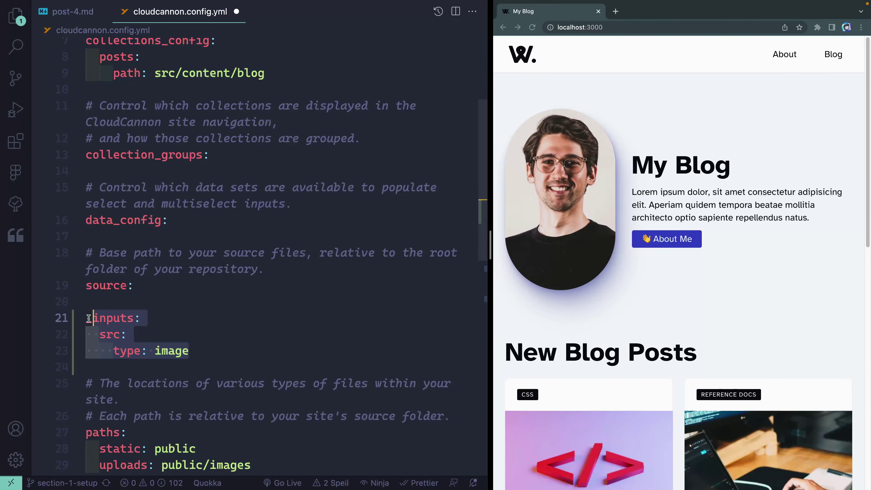
{"action": "left_click", "coordinate": [179, 335]}
{"action": "left_click", "coordinate": [98, 335], "text": "shift"}
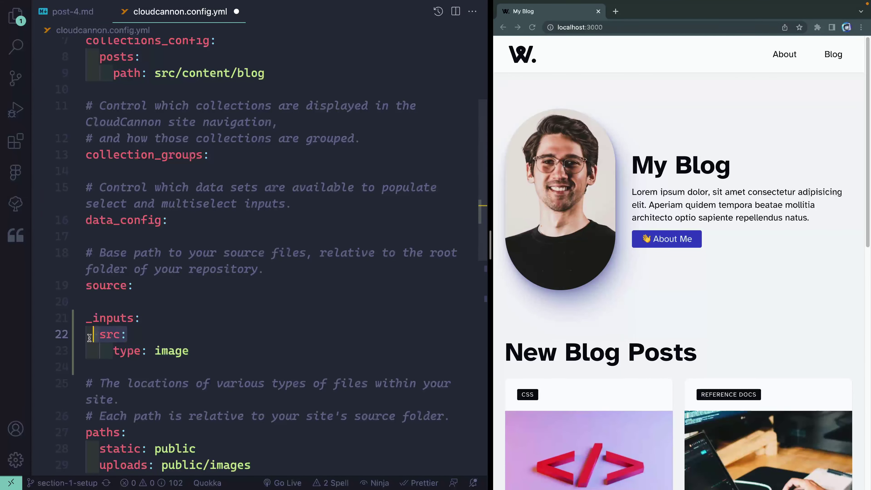
{"action": "left_click_drag", "start_coordinate": [194, 355], "coordinate": [146, 350]}
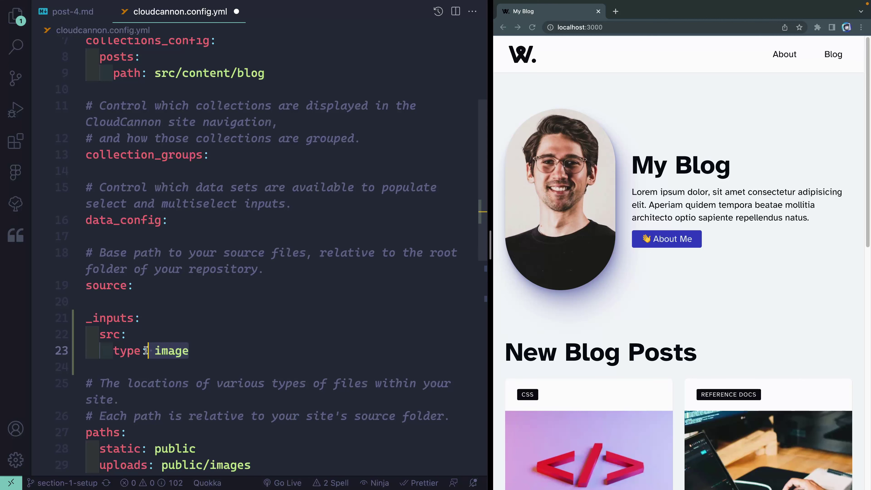
{"action": "left_click_drag", "start_coordinate": [100, 336], "coordinate": [144, 333]}
{"action": "left_click", "coordinate": [218, 353]}
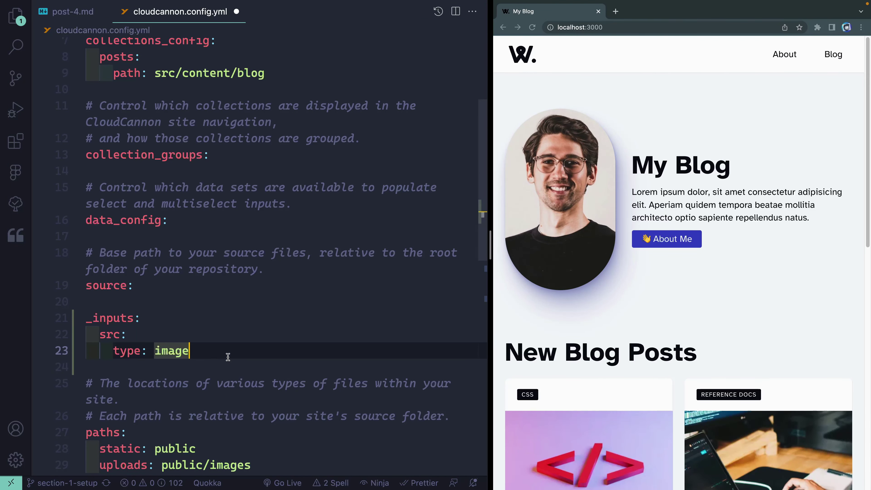
Step: Save cloudcannon.config.yml, then commit the change and sync it with the repository
{"action": "key", "text": "cmd+s"}
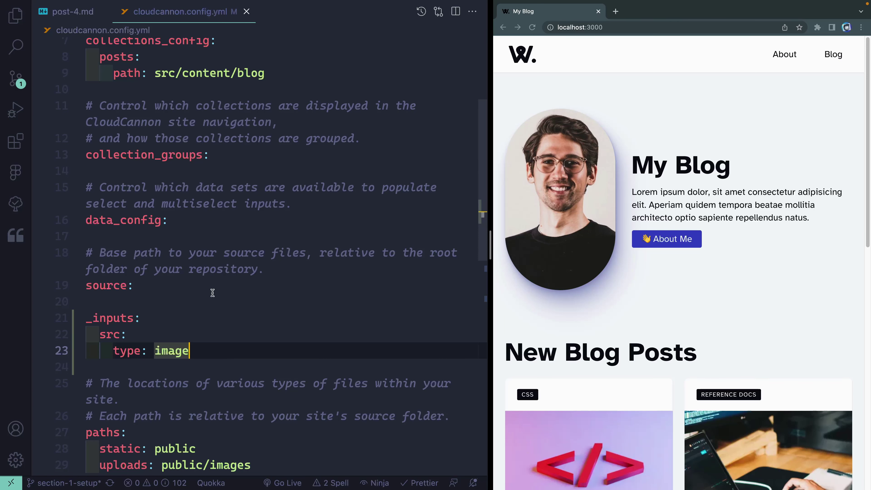
{"action": "left_click", "coordinate": [15, 78]}
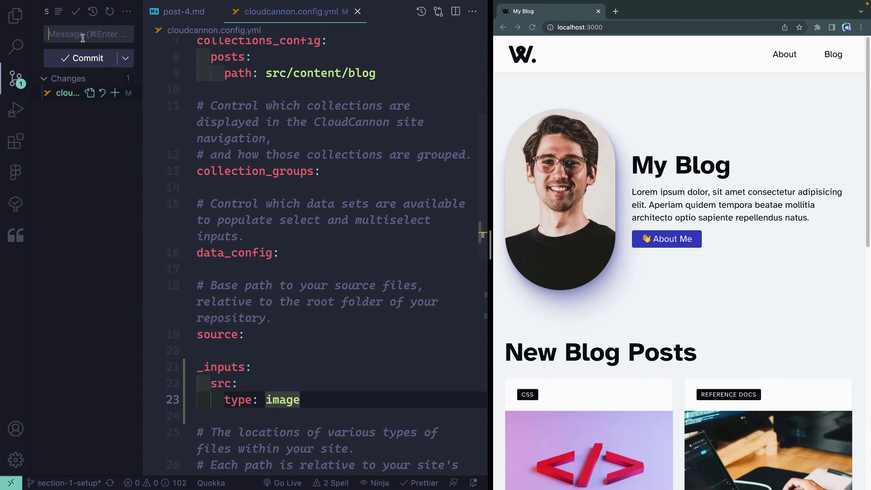
{"action": "left_click", "coordinate": [115, 92]}
{"action": "left_click", "coordinate": [90, 41]}
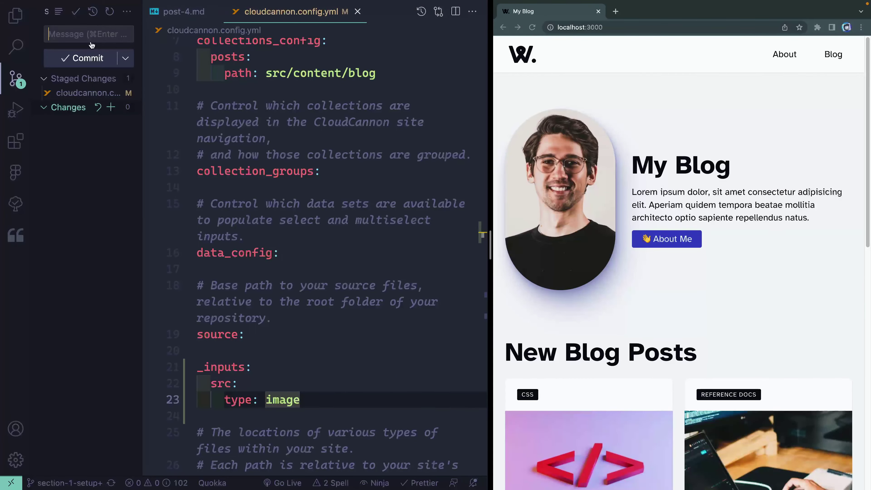
{"action": "left_click", "coordinate": [88, 58]}
{"action": "left_click", "coordinate": [91, 59]}
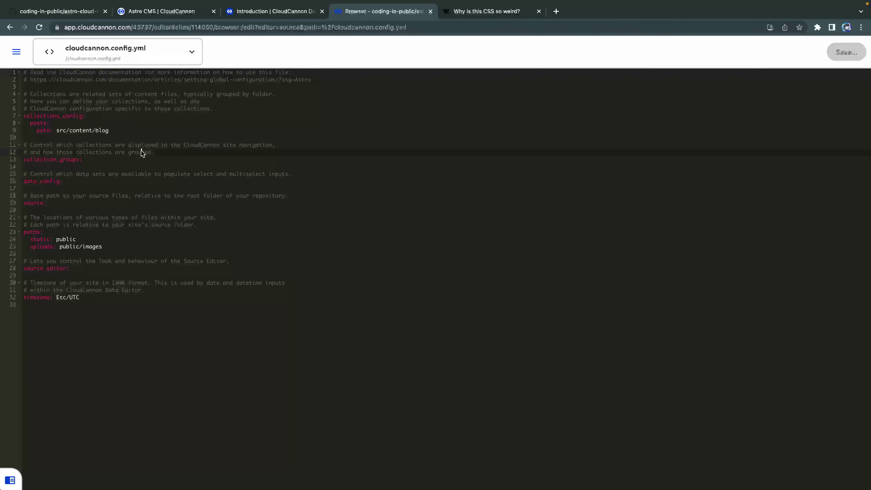
Step: In CloudCannon, reopen the post "Why is this CSS so weird?" and examine how its image Src is edited
{"action": "left_click", "coordinate": [76, 168]}
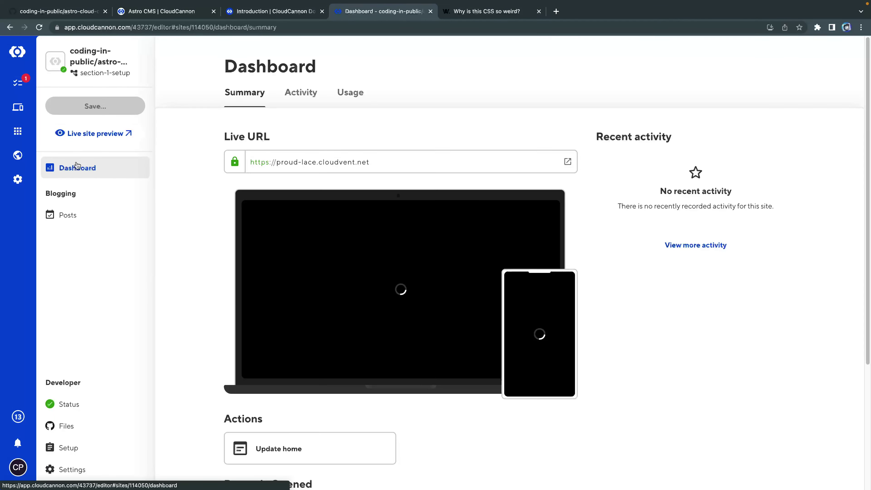
{"action": "left_click", "coordinate": [68, 215]}
{"action": "left_click", "coordinate": [301, 204]}
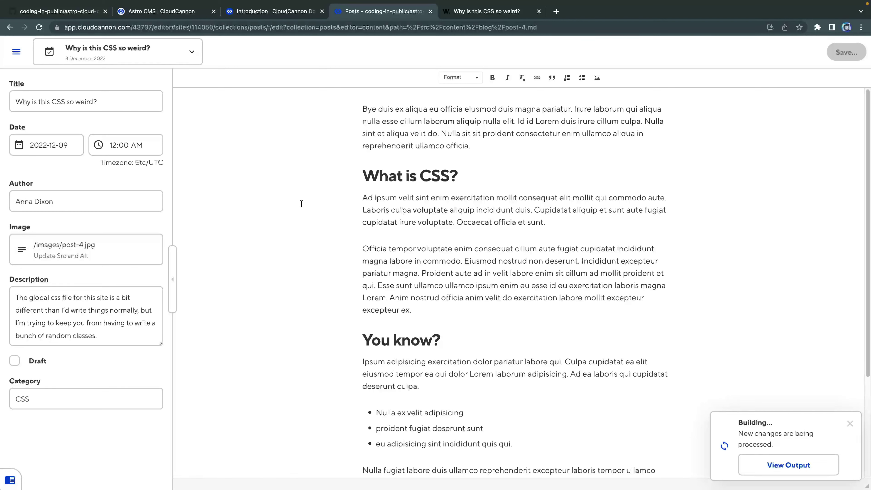
{"action": "left_click", "coordinate": [92, 241]}
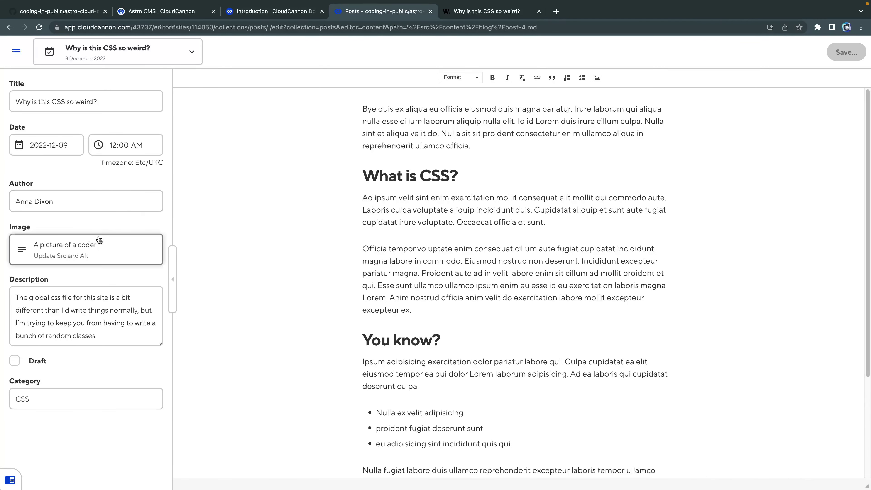
{"action": "left_click", "coordinate": [99, 238]}
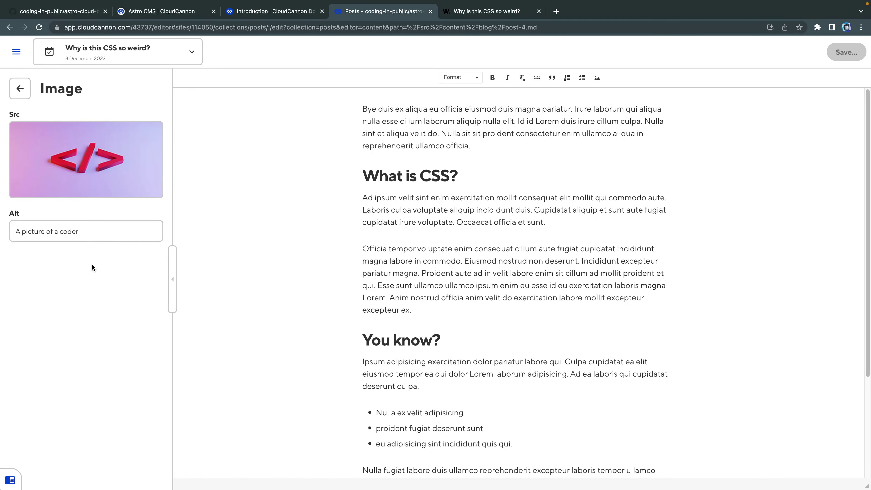
{"action": "key", "text": "Escape"}
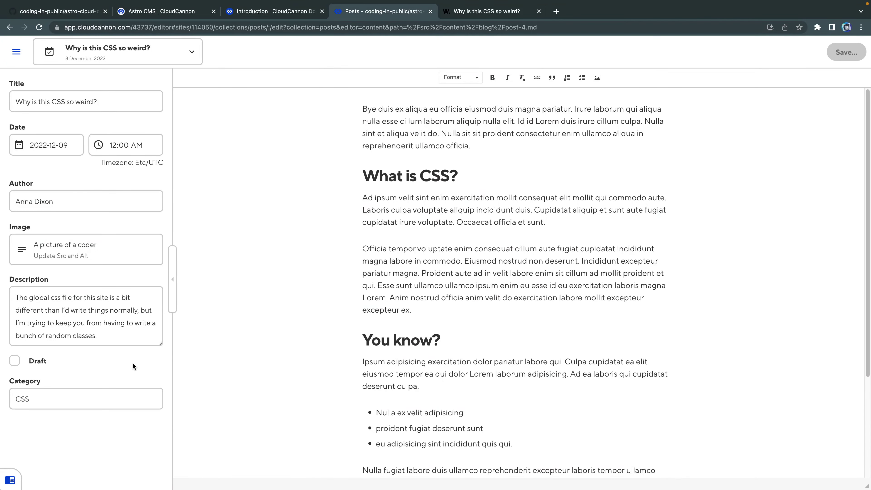
Step: Add a new post to the Posts collection and open its Image data
{"action": "left_click", "coordinate": [16, 52]}
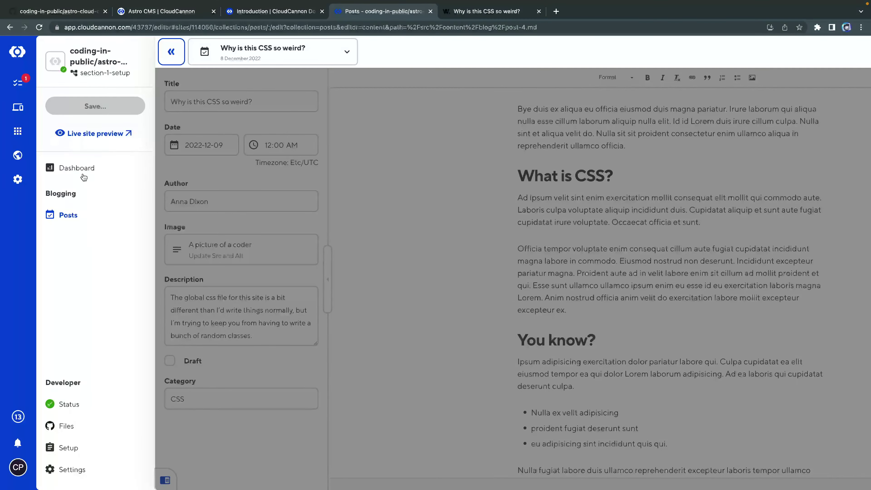
{"action": "left_click", "coordinate": [82, 216]}
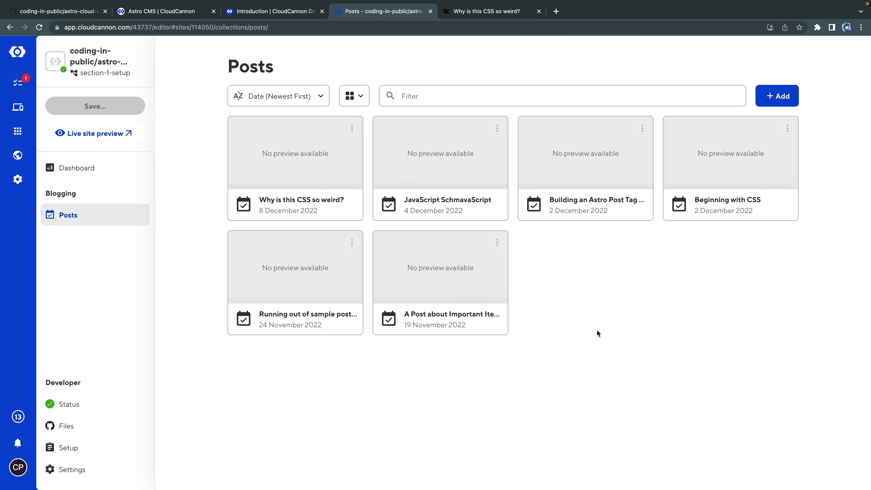
{"action": "left_click", "coordinate": [765, 100]}
{"action": "left_click", "coordinate": [724, 127]}
{"action": "left_click", "coordinate": [95, 224]}
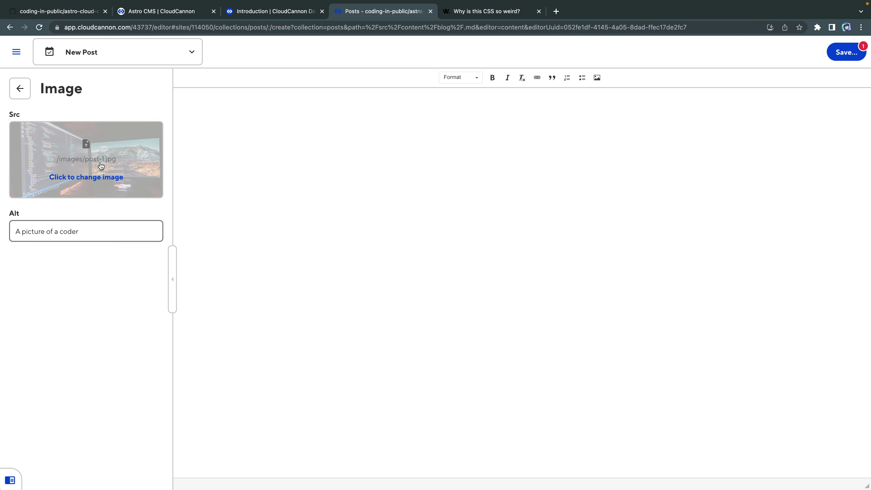
Step: Replace the new post's image source with post-example.jpg and set its alt text to "code light stuff"
{"action": "left_click", "coordinate": [86, 177]}
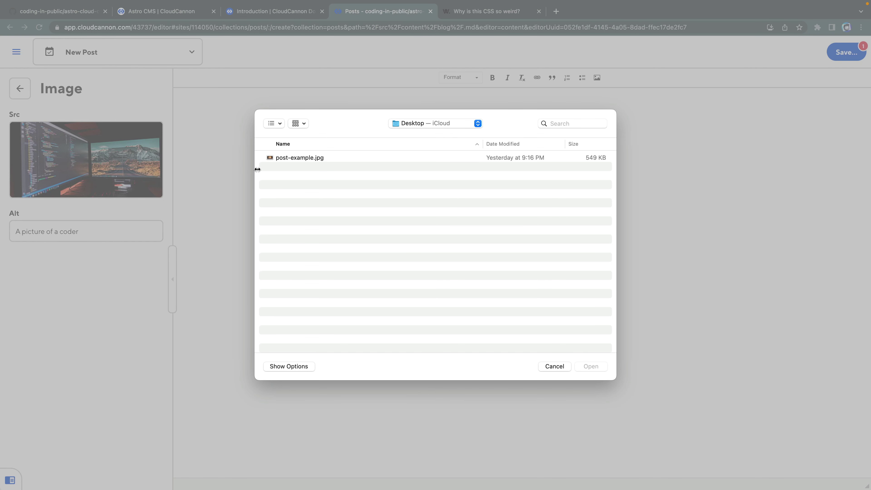
{"action": "left_click", "coordinate": [284, 158]}
{"action": "left_click", "coordinate": [590, 366]}
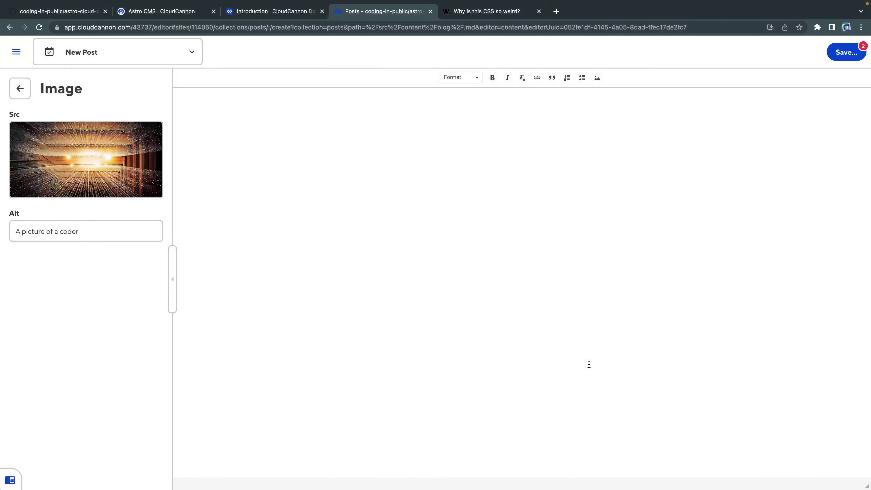
{"action": "left_click", "coordinate": [85, 230]}
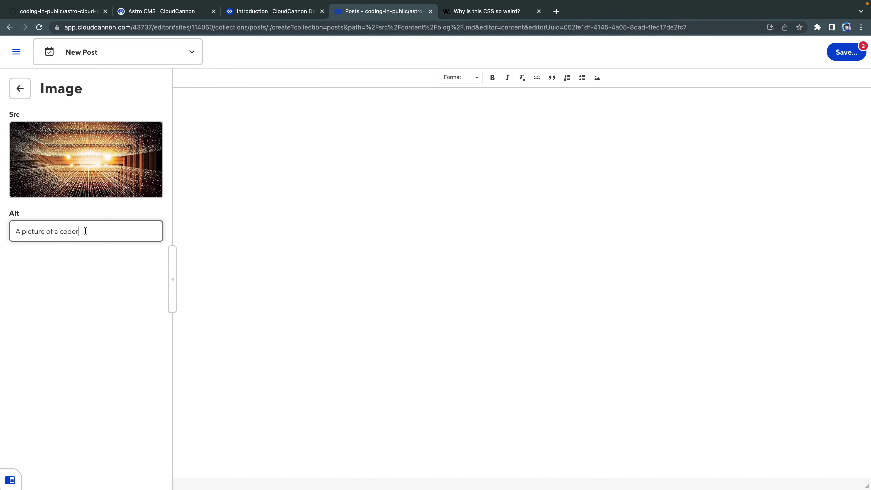
{"action": "key", "text": "super+a"}
{"action": "type", "text": "code light stuff"}
Step: Start the post's body with the paragraph "Hi, this is a post." followed by a new line
{"action": "left_click", "coordinate": [446, 113]}
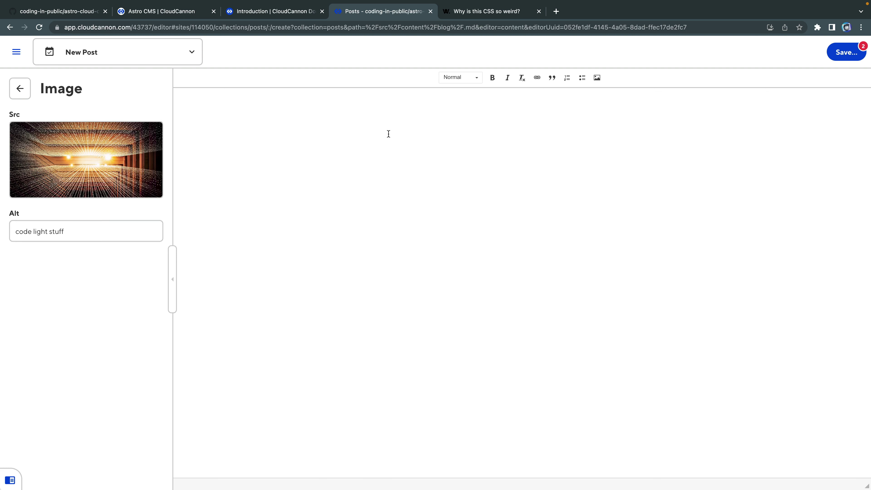
{"action": "type", "text": "Hi, this is a post."}
{"action": "key", "text": "Return"}
Step: Switch to Raycast AI and request "give me a post about coding that is 400 words with at least 3 headings"
{"action": "key", "text": "alt+space"}
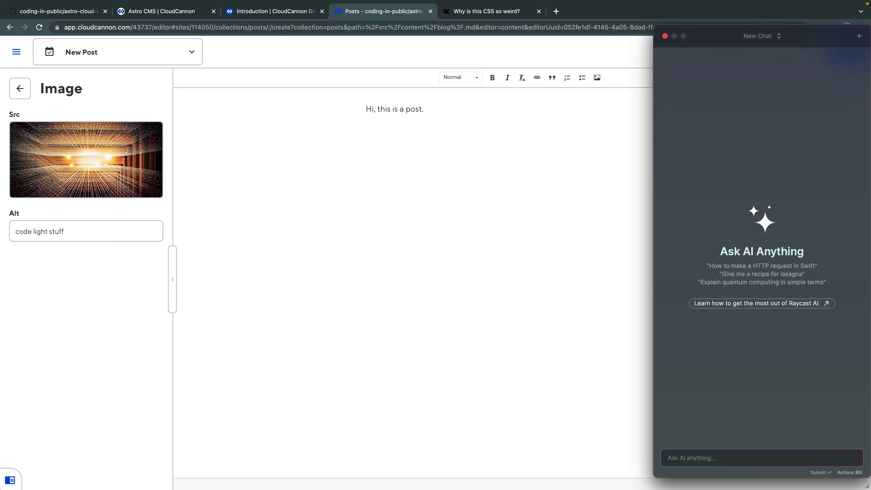
{"action": "type", "text": "give me a post about coding that is"}
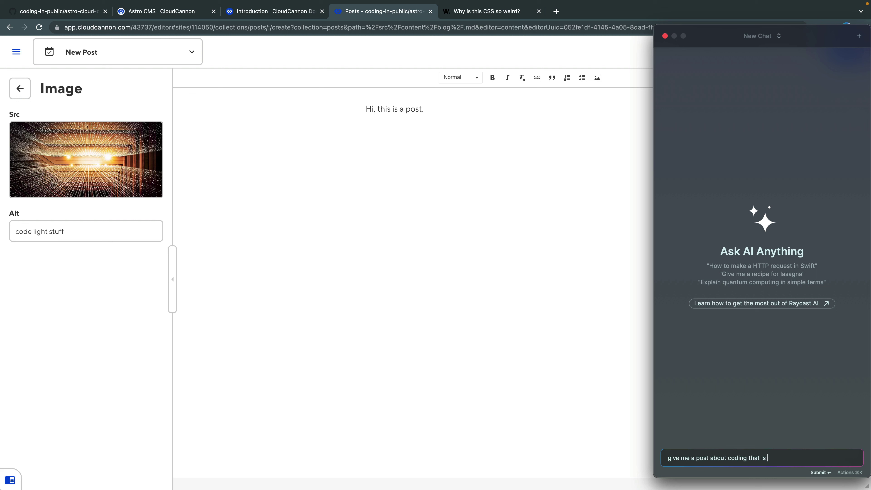
{"action": "type", "text": "400 words with at least 3 headings"}
{"action": "key", "text": "Return"}
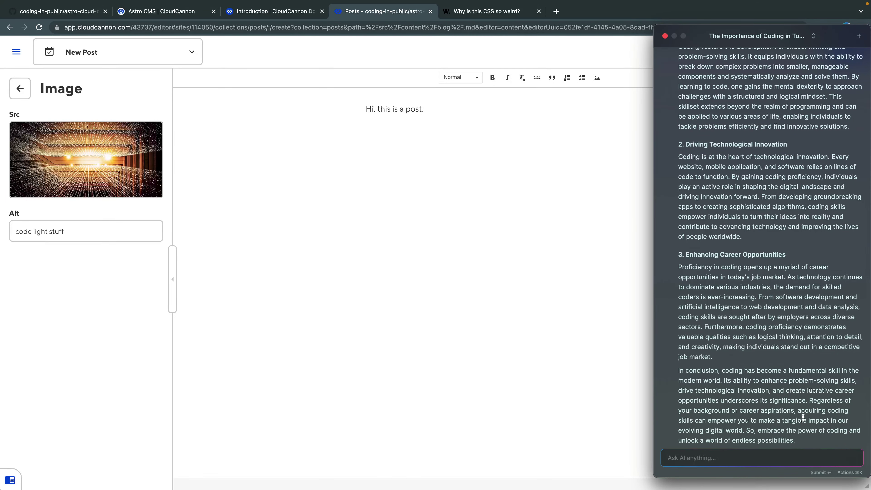
Step: Paste the AI response about coding into the new post's body and return to the CloudCannon editor
{"action": "left_click_drag", "start_coordinate": [805, 441], "coordinate": [678, 96]}
{"action": "left_click", "coordinate": [850, 472]}
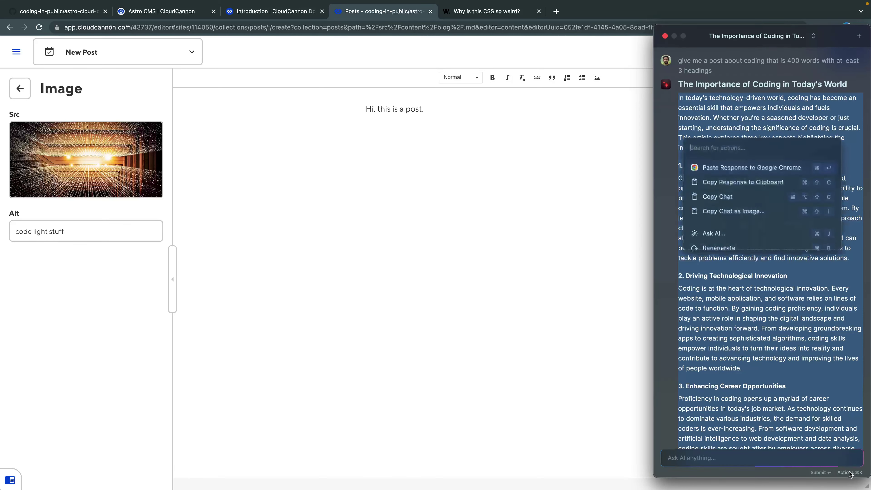
{"action": "key", "text": "Return"}
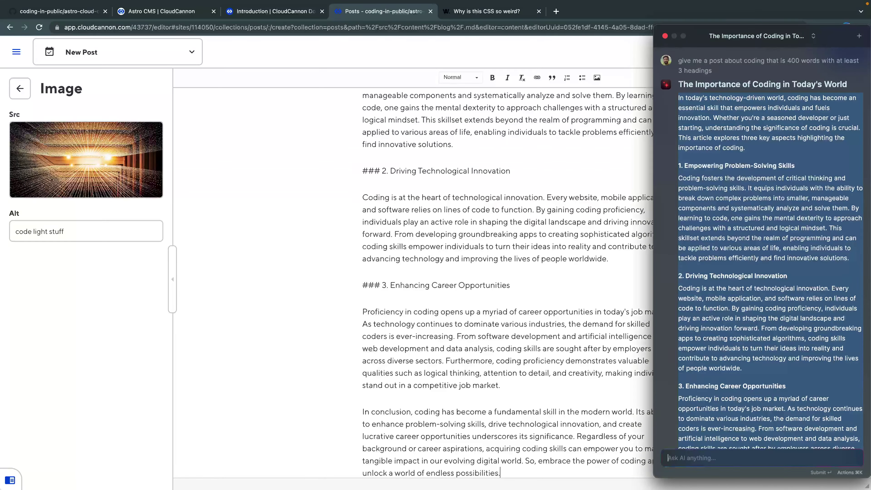
{"action": "left_click", "coordinate": [650, 60]}
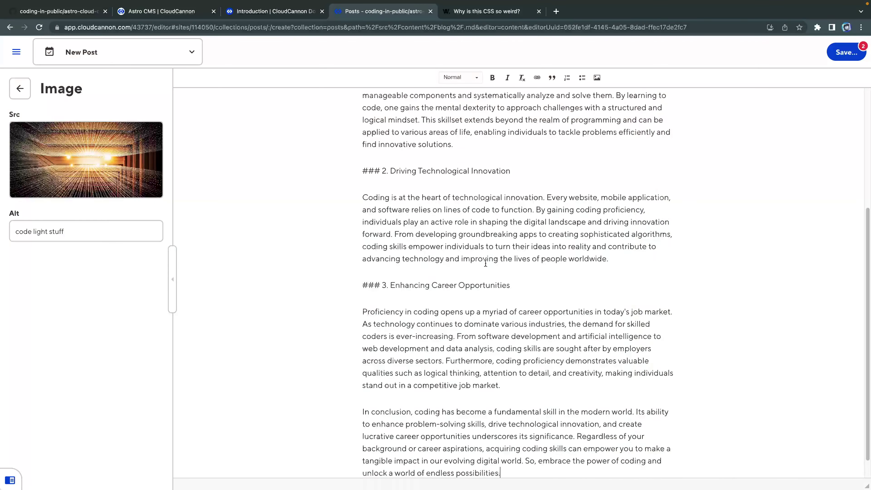
Step: Save the new Example Post to the blog folder as example-post.md
{"action": "scroll", "coordinate": [485, 263], "scroll_direction": "up", "scroll_amount": 5}
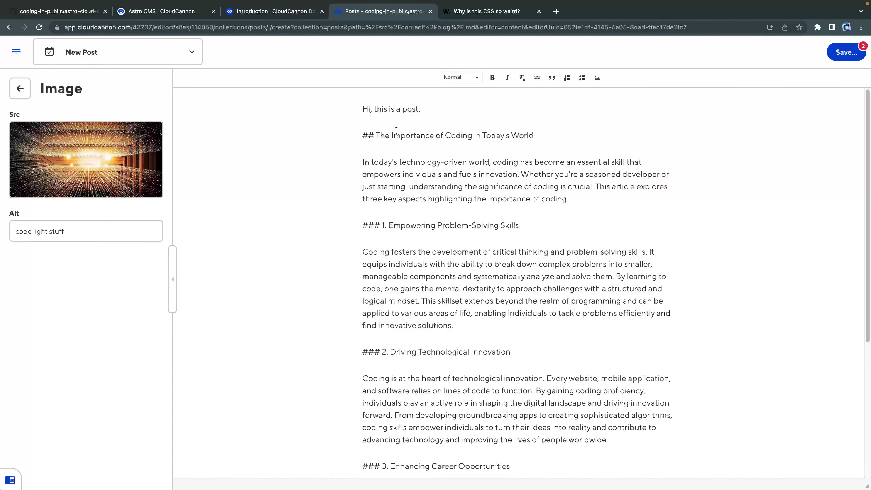
{"action": "left_click", "coordinate": [838, 53]}
{"action": "left_click", "coordinate": [562, 293]}
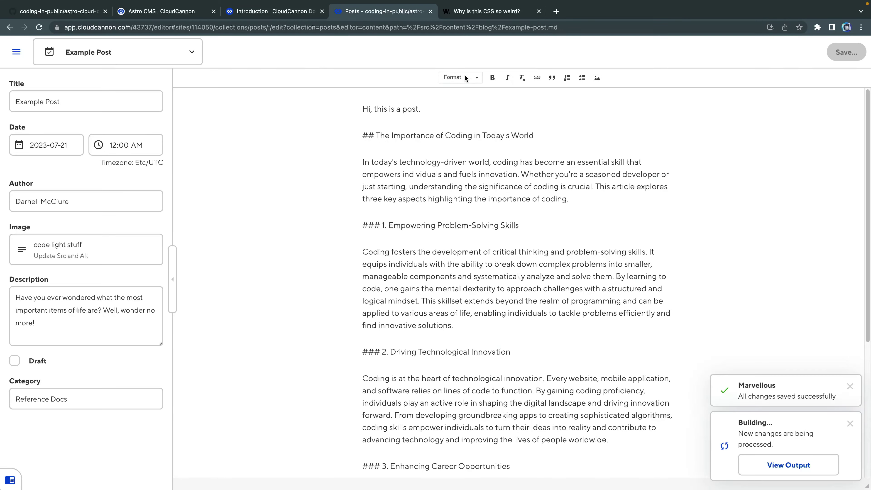
Step: Go to the published site's home page and look through its blog posts
{"action": "left_click", "coordinate": [480, 15]}
{"action": "scroll", "coordinate": [350, 151], "scroll_direction": "up", "scroll_amount": 3}
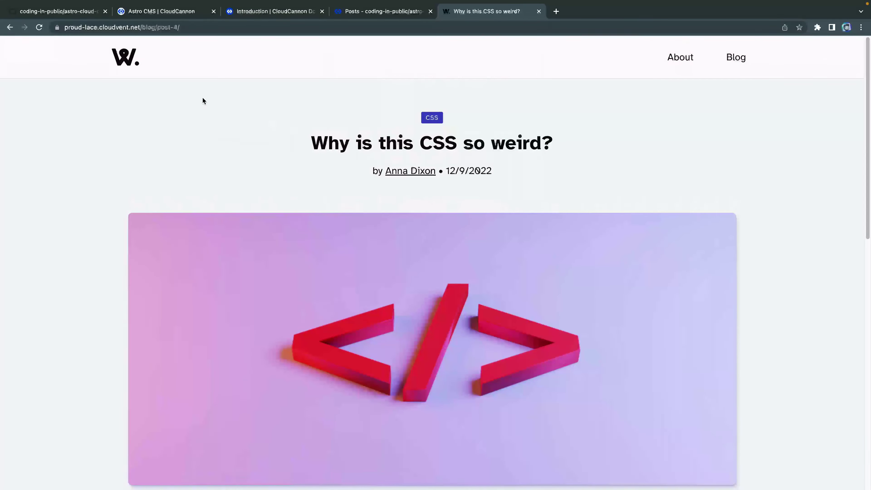
{"action": "left_click", "coordinate": [125, 56]}
{"action": "scroll", "coordinate": [180, 287], "scroll_direction": "down", "scroll_amount": 8}
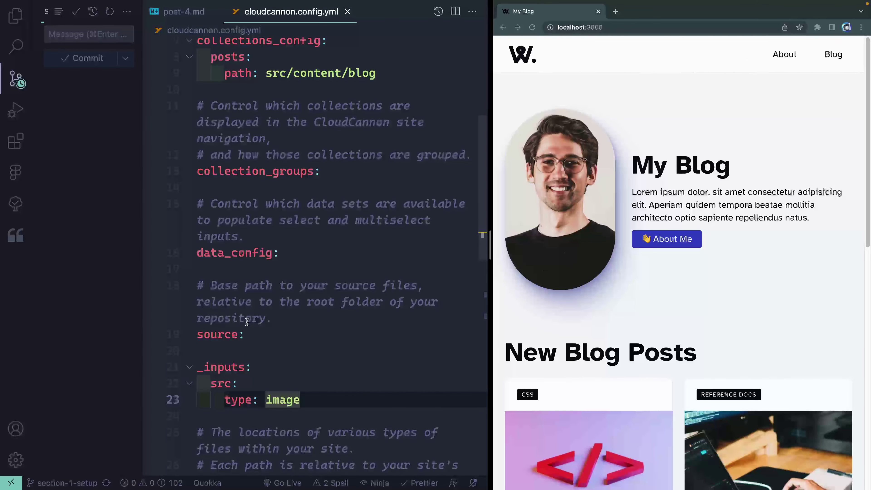
Step: Switch to VS Code and sync the section-1-setup branch with the remote repository
{"action": "left_click", "coordinate": [259, 319]}
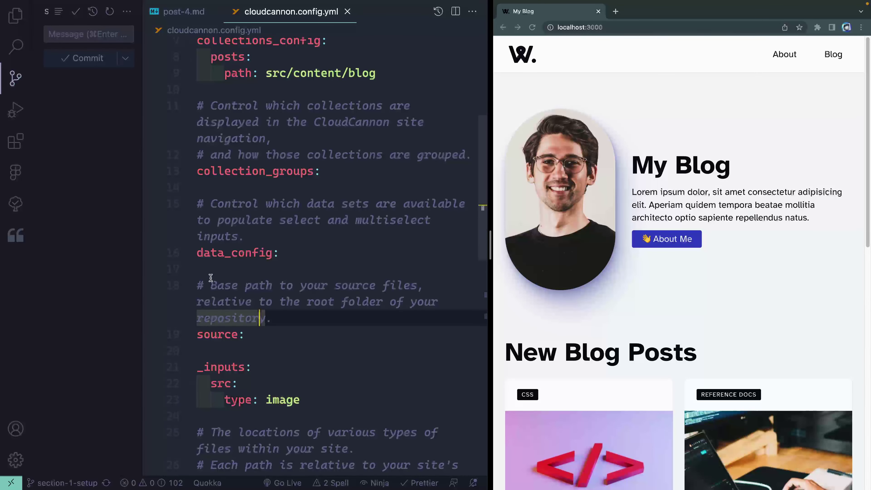
{"action": "left_click", "coordinate": [105, 485]}
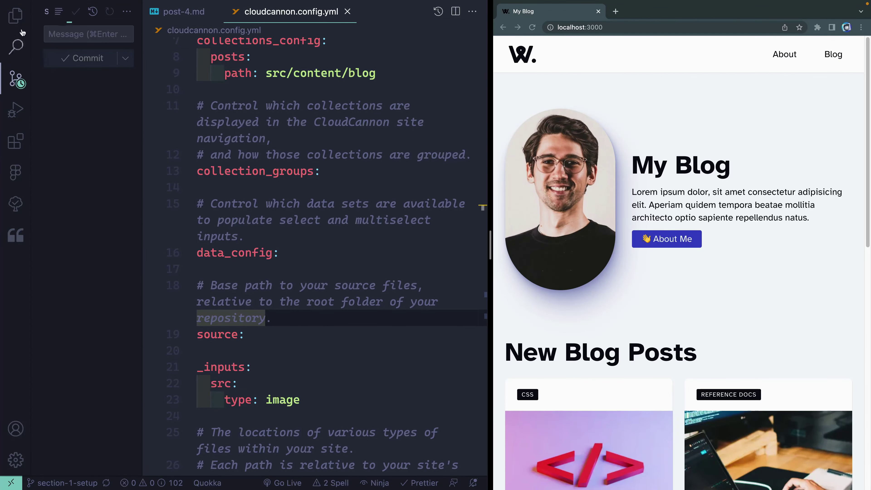
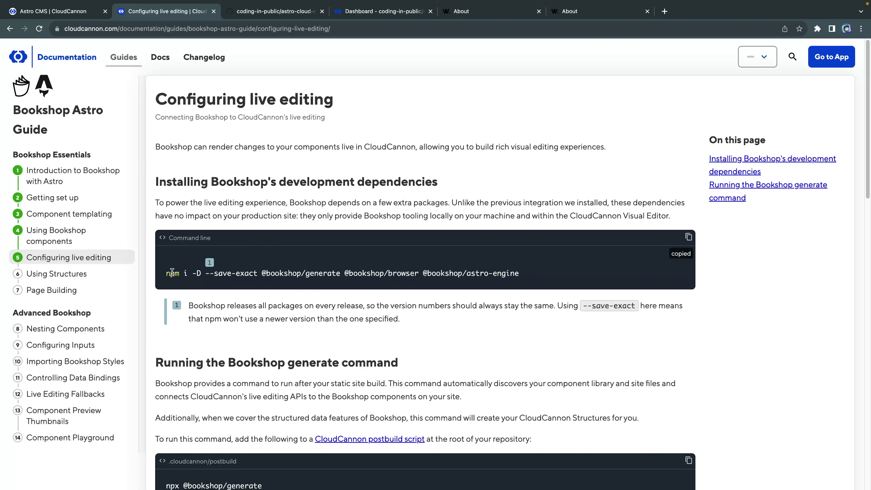
{"action": "left_click_drag", "start_coordinate": [170, 273], "coordinate": [542, 278]}
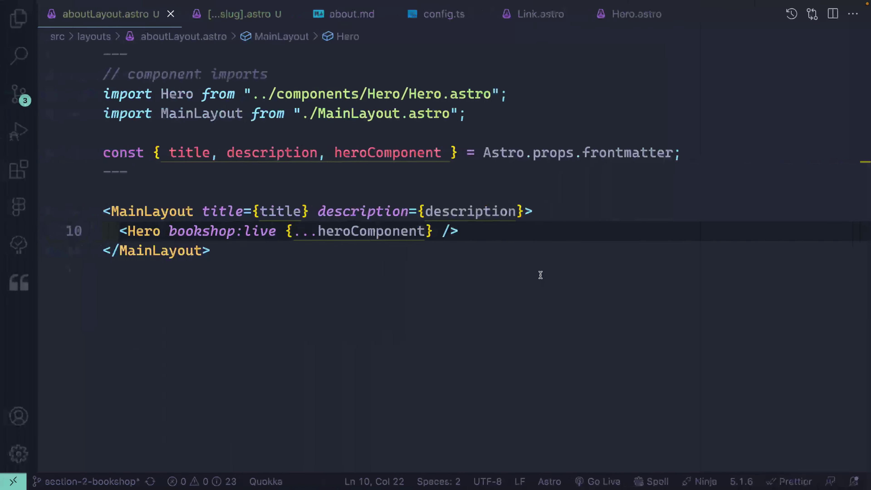
{"action": "left_click", "coordinate": [540, 275]}
{"action": "key", "text": "ctrl+grave"}
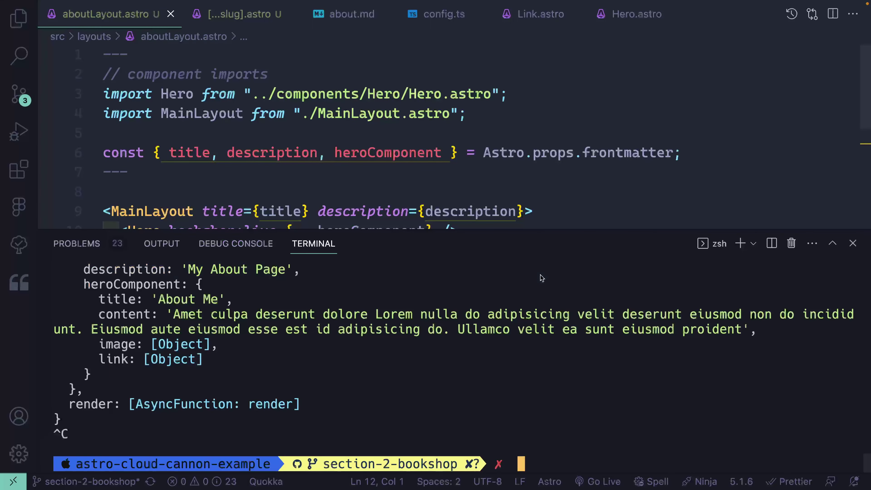
{"action": "type", "text": "npm i -D --save-exact @bookshop/generate @bookshop/browser @bookshop/astro-engine"}
{"action": "key", "text": "Return"}
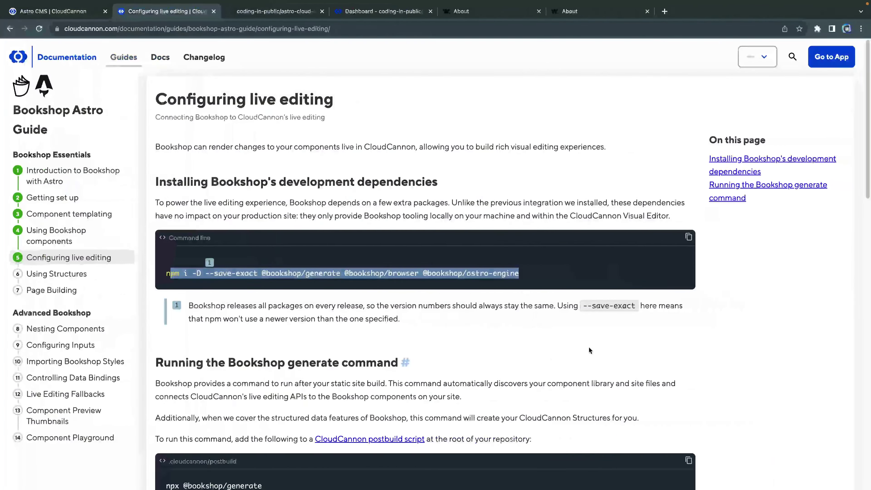
{"action": "left_click", "coordinate": [546, 337]}
{"action": "scroll", "coordinate": [547, 337], "scroll_direction": "down", "scroll_amount": 3}
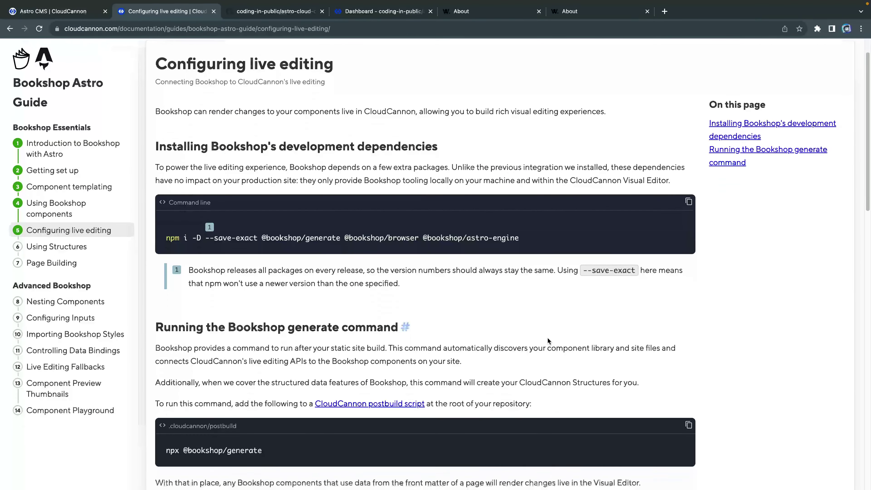
{"action": "scroll", "coordinate": [547, 337], "scroll_direction": "down", "scroll_amount": 3}
{"action": "left_click_drag", "start_coordinate": [288, 360], "coordinate": [162, 356]}
{"action": "key", "text": "super+c"}
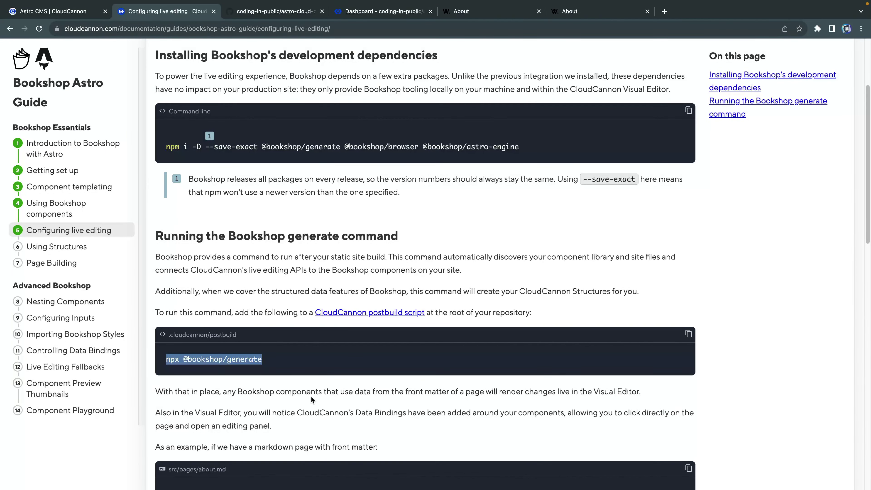
{"action": "key", "text": "ctrl+Left"}
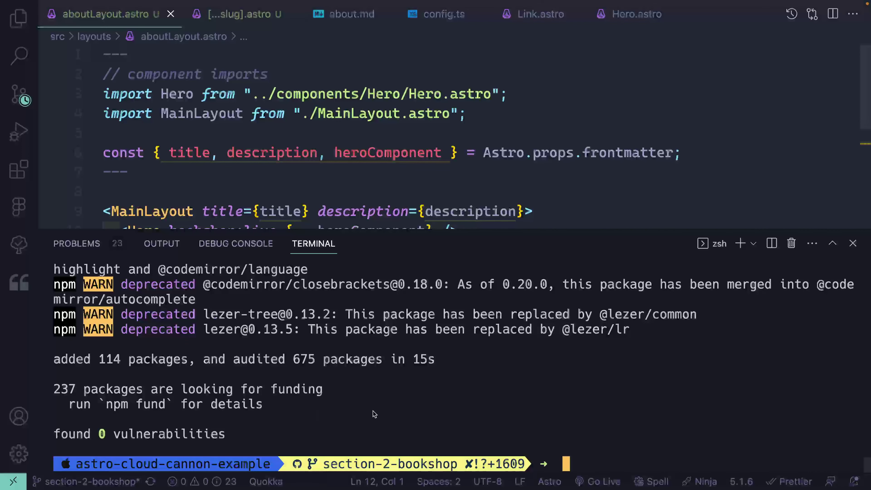
{"action": "key", "text": "super+j"}
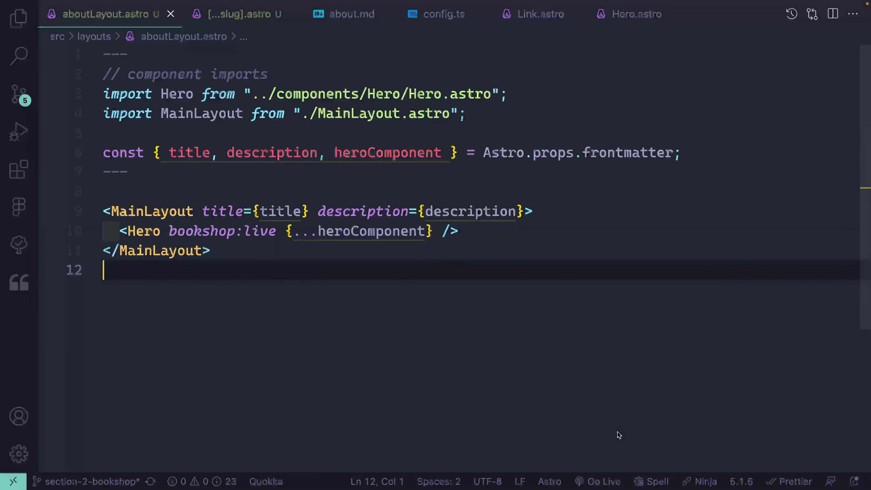
{"action": "key", "text": "super+b"}
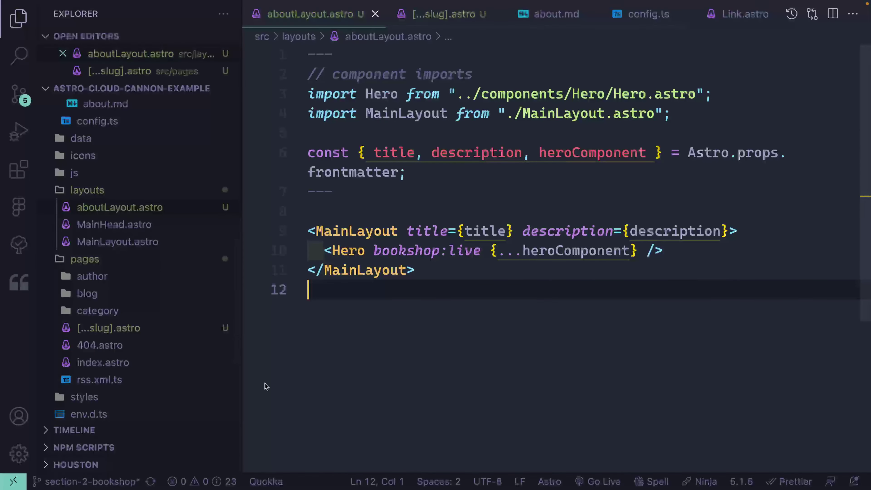
{"action": "scroll", "coordinate": [171, 405], "scroll_direction": "down", "scroll_amount": 5}
{"action": "right_click", "coordinate": [123, 410]}
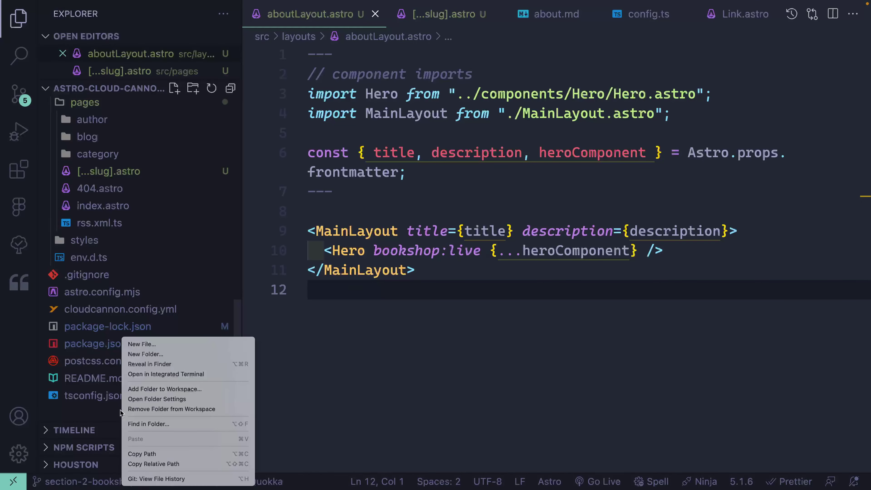
{"action": "left_click", "coordinate": [159, 355]}
{"action": "type", "text": ".cl"}
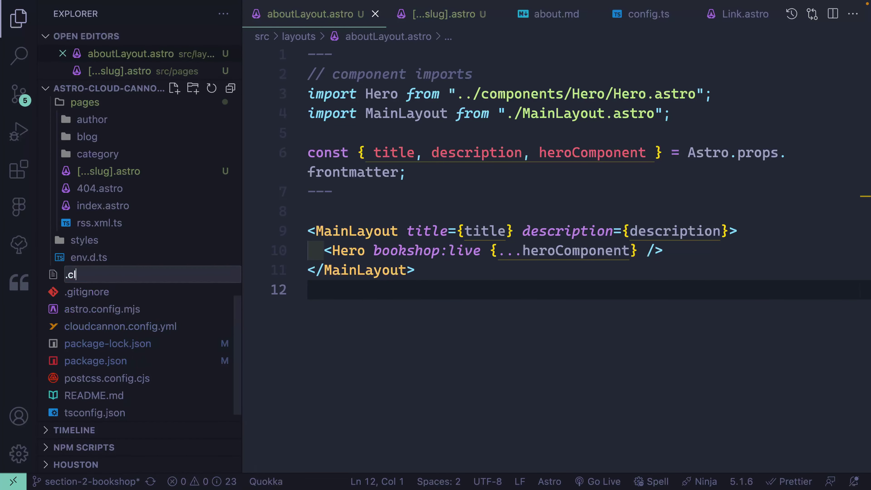
{"action": "type", "text": "oudcannon/postbuild"}
{"action": "key", "text": "Return"}
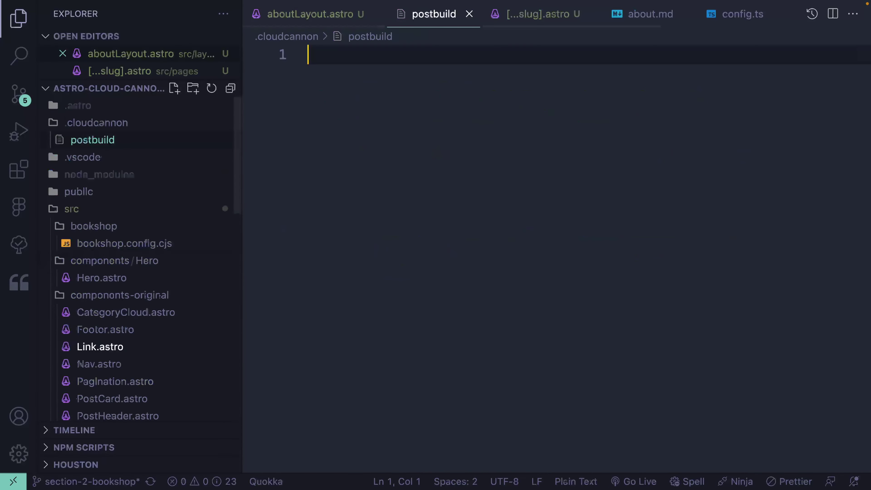
{"action": "key", "text": "super+v"}
{"action": "key", "text": "super+s"}
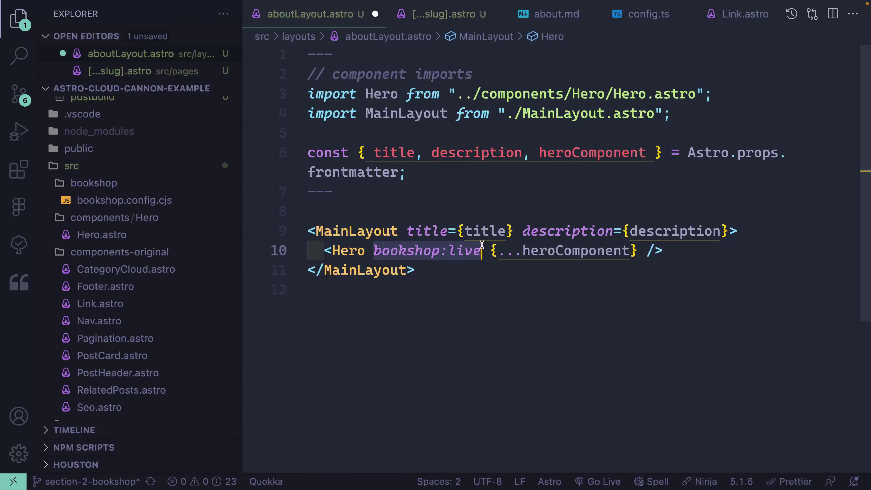
Step: Save aboutLayout.astro, commit all changes with the message "add live rendering" and sync them to the remote repository
{"action": "key", "text": "ctrl+s"}
{"action": "left_click", "coordinate": [19, 92]}
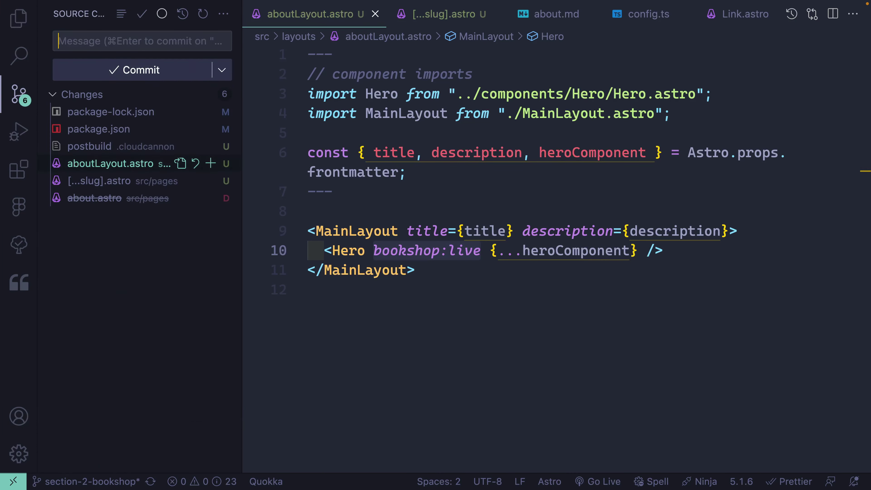
{"action": "type", "text": "add live rendering"}
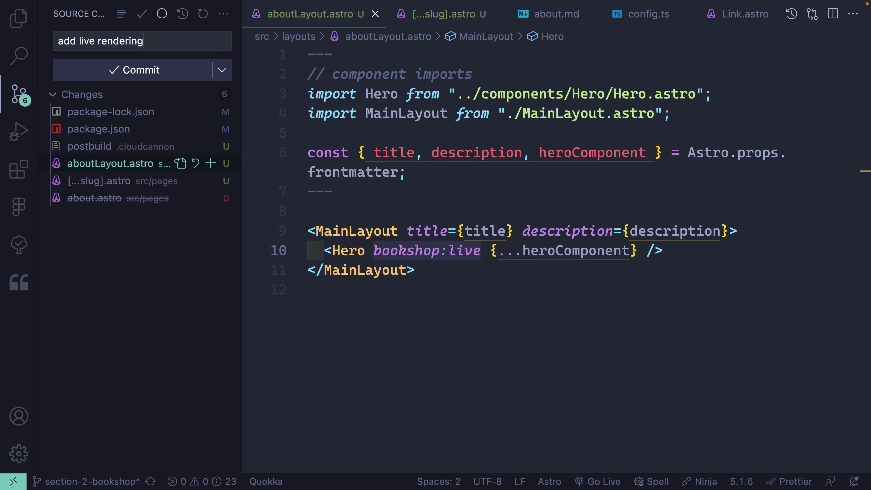
{"action": "left_click", "coordinate": [123, 67]}
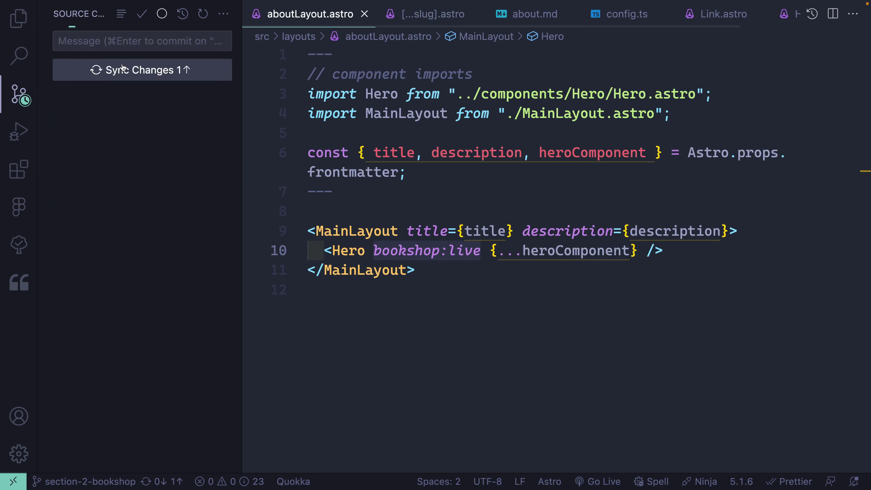
{"action": "left_click", "coordinate": [123, 67]}
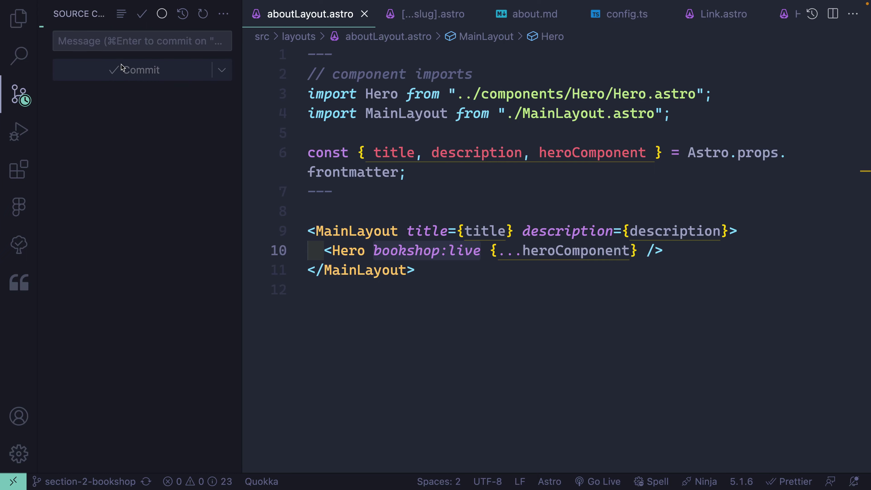
Step: Switch to CloudCannon in the browser and open cloudcannon.config.yml from the site's files in the visual configuration editor
{"action": "key", "text": "ctrl+Right"}
{"action": "key", "text": "super+4"}
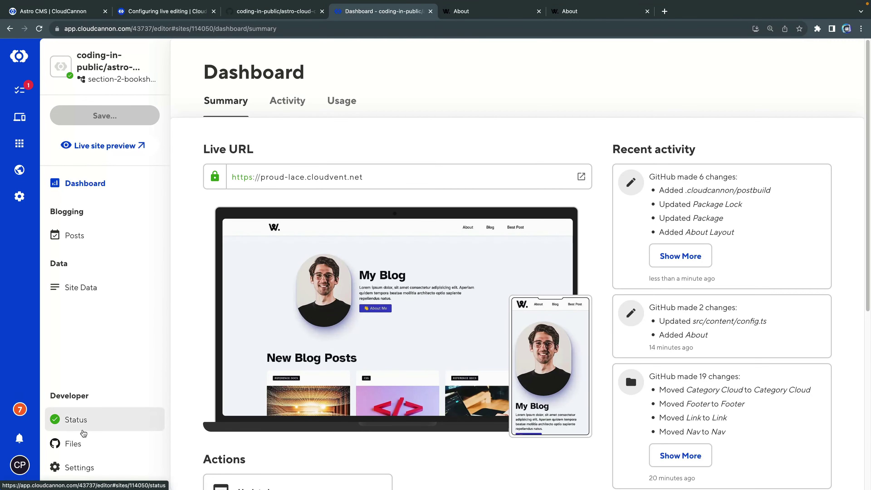
{"action": "left_click", "coordinate": [81, 443]}
{"action": "left_click", "coordinate": [569, 245]}
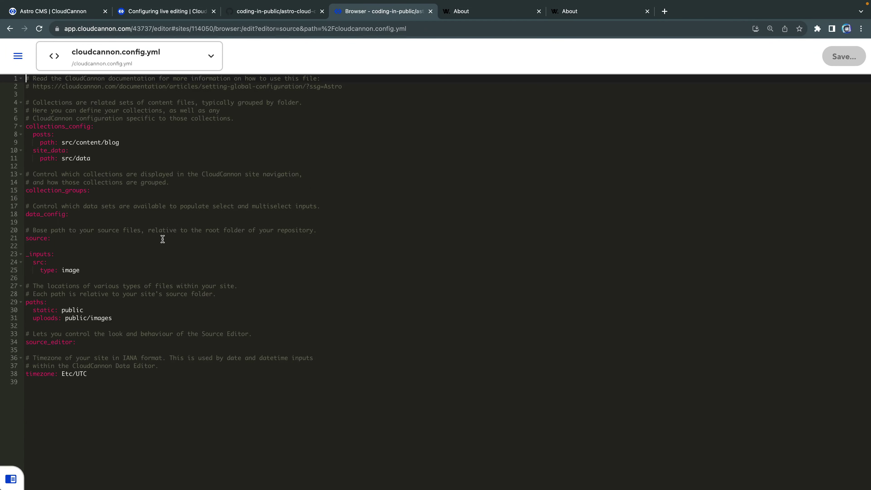
{"action": "left_click", "coordinate": [150, 66]}
{"action": "left_click", "coordinate": [106, 143]}
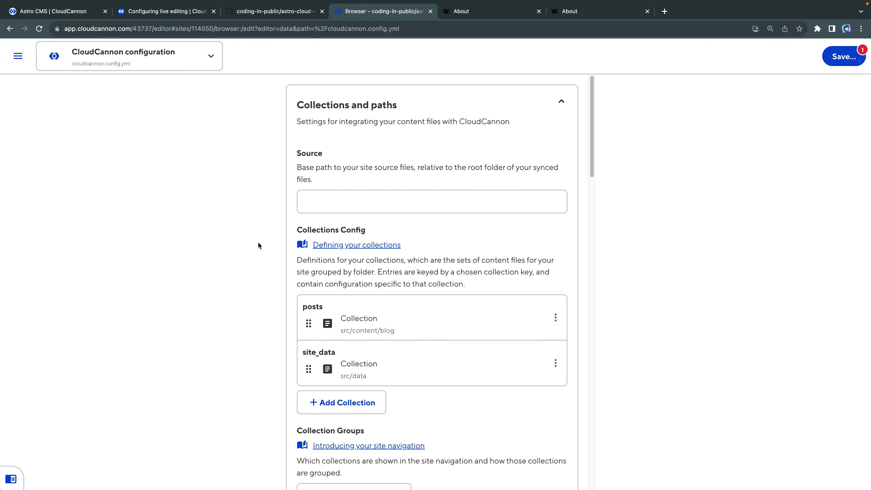
Step: Add a collection with the key name pages to the Collections Config
{"action": "scroll", "coordinate": [418, 247], "scroll_direction": "down", "scroll_amount": 10}
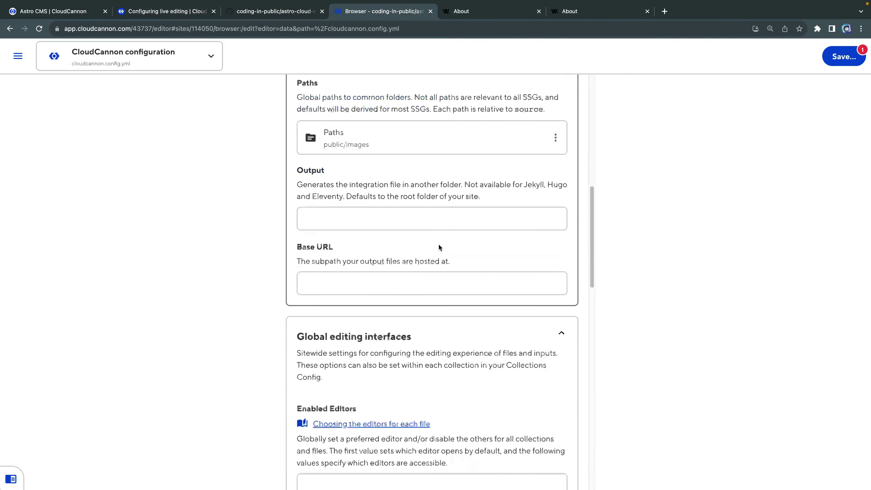
{"action": "scroll", "coordinate": [439, 247], "scroll_direction": "down", "scroll_amount": 10}
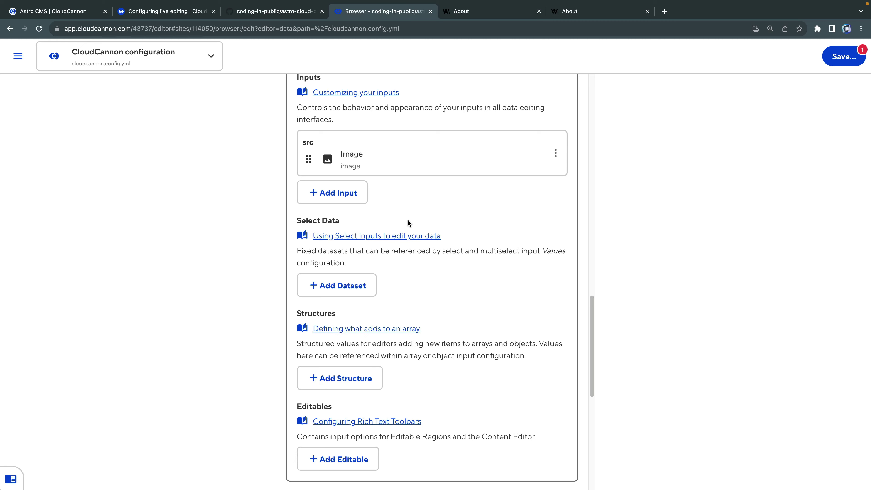
{"action": "scroll", "coordinate": [408, 220], "scroll_direction": "up", "scroll_amount": 15}
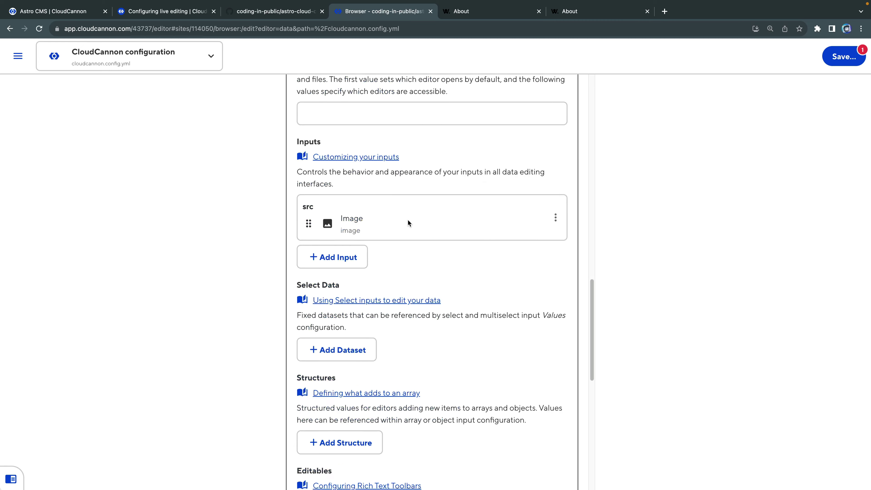
{"action": "scroll", "coordinate": [408, 221], "scroll_direction": "up", "scroll_amount": 3}
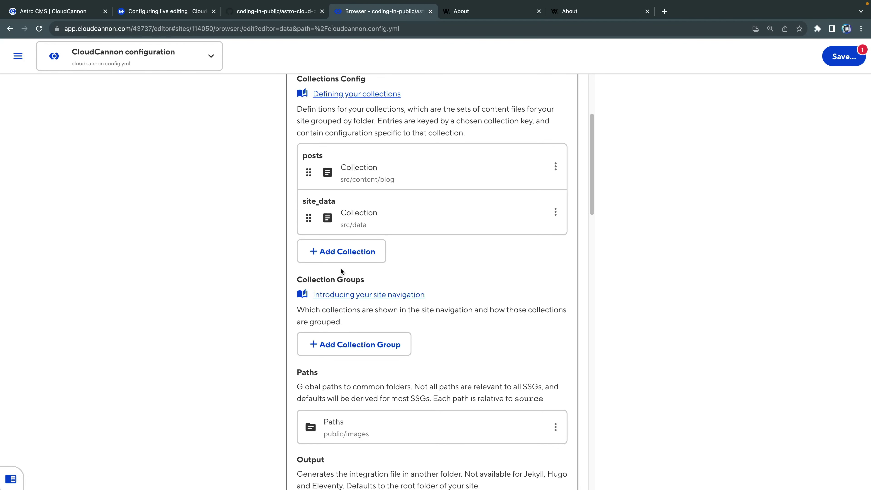
{"action": "left_click", "coordinate": [342, 260]}
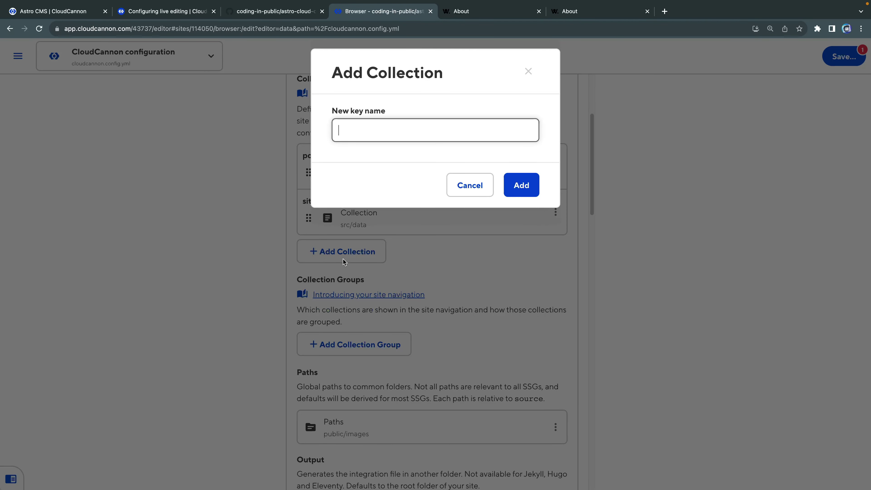
{"action": "type", "text": "pages"}
{"action": "left_click", "coordinate": [522, 185]}
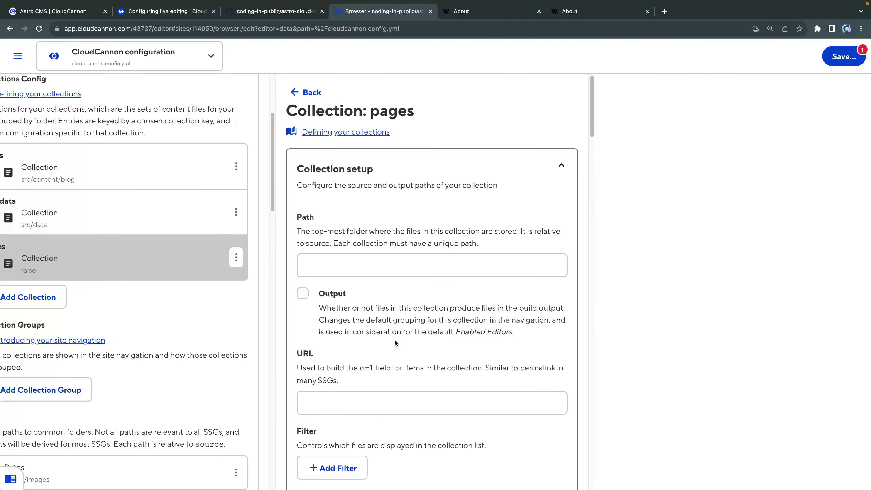
Step: Set the pages collection's path to src/content/pages, enable Output and enter "/[slug]/" as its URL
{"action": "scroll", "coordinate": [394, 340], "scroll_direction": "down", "scroll_amount": 6}
{"action": "scroll", "coordinate": [396, 342], "scroll_direction": "down", "scroll_amount": 20}
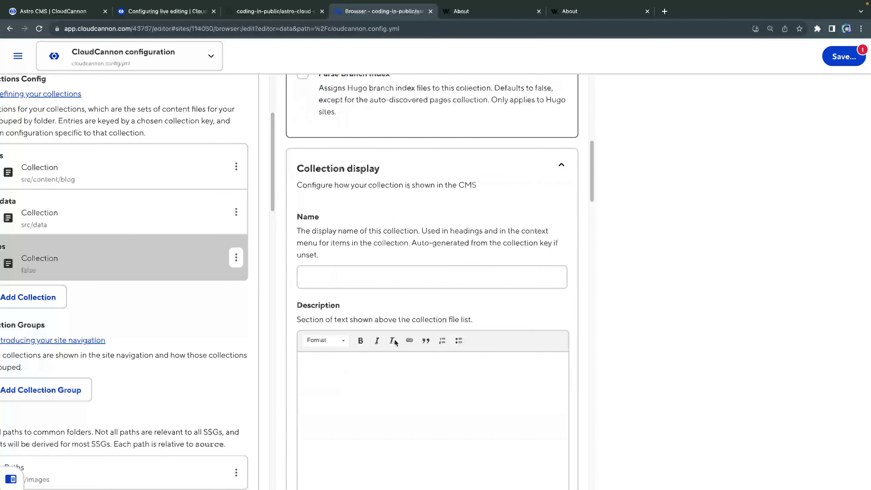
{"action": "scroll", "coordinate": [395, 341], "scroll_direction": "up", "scroll_amount": 20}
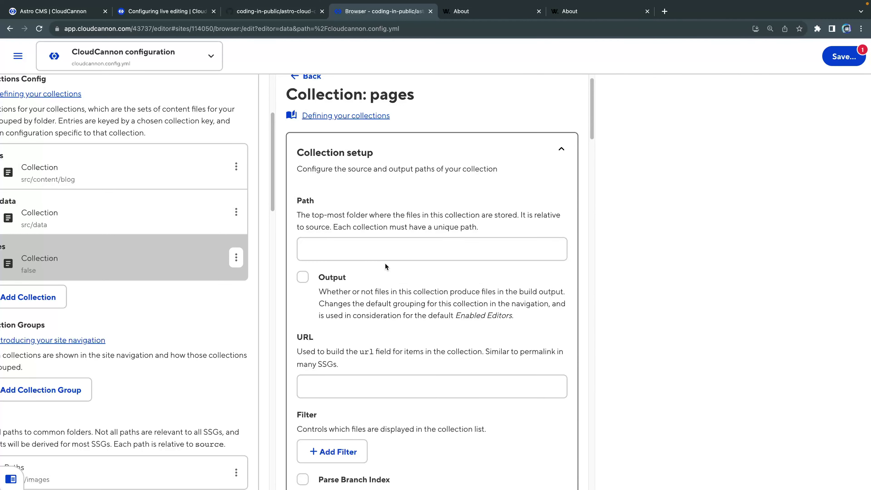
{"action": "left_click", "coordinate": [382, 251]}
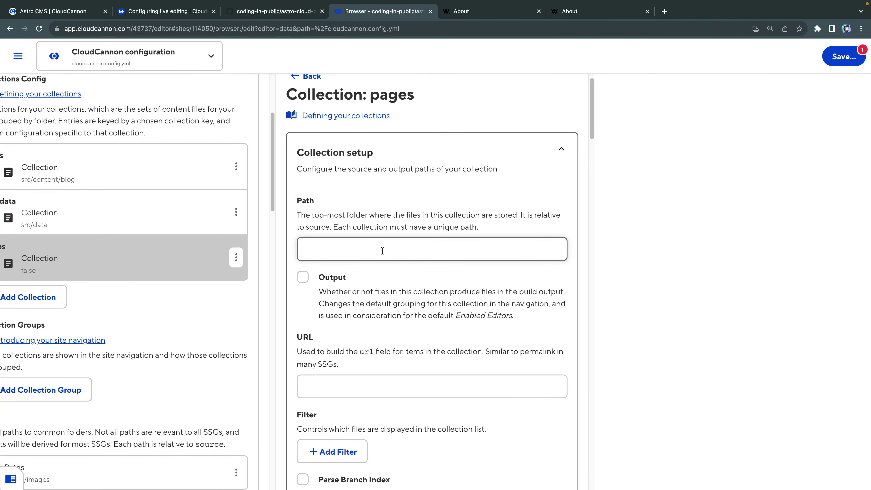
{"action": "type", "text": "src/content/pages"}
{"action": "left_click", "coordinate": [303, 279]}
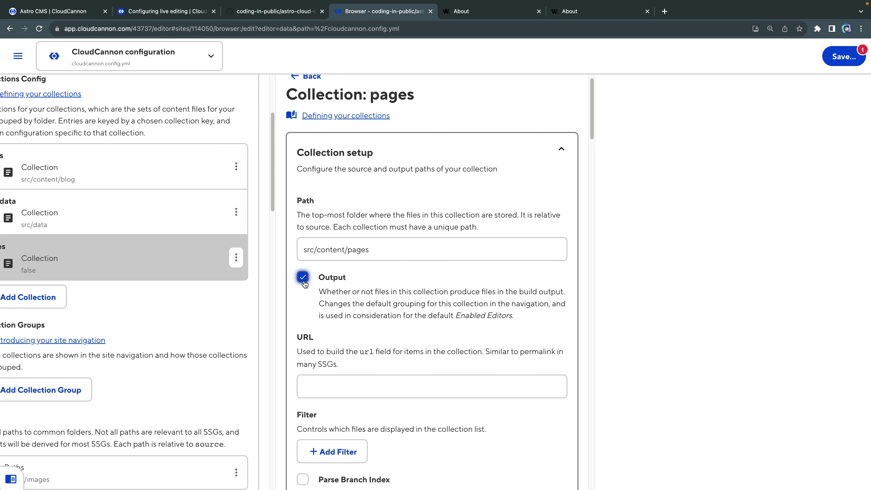
{"action": "scroll", "coordinate": [305, 284], "scroll_direction": "down", "scroll_amount": 2}
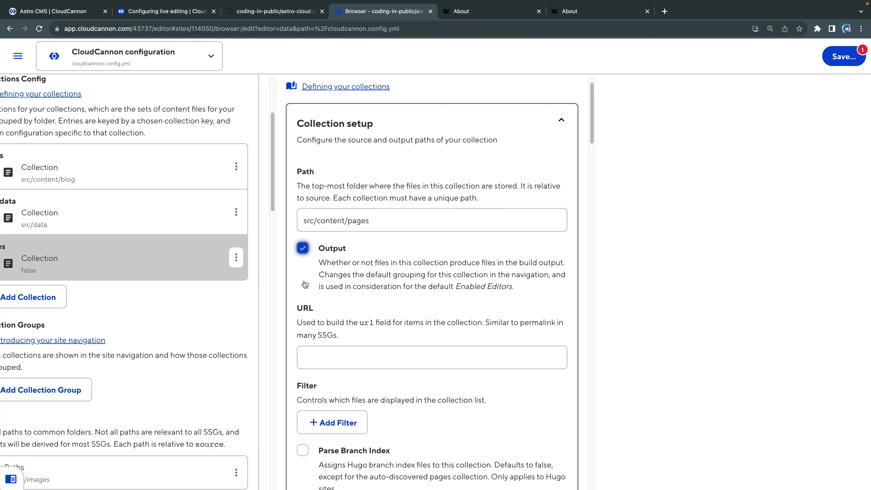
{"action": "left_click", "coordinate": [331, 331]}
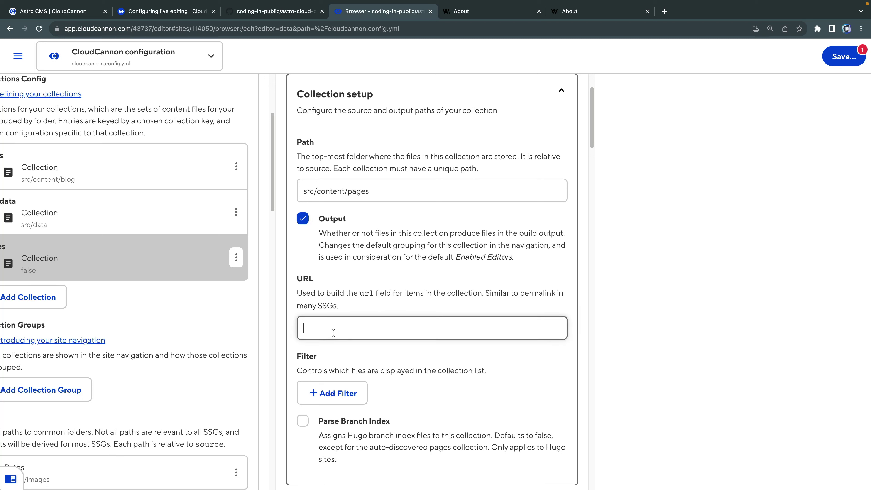
{"action": "type", "text": "\"/[slug]/"}
Step: Add Visual Editor to the pages collection's enabled editors and save the modified configuration file
{"action": "scroll", "coordinate": [432, 282], "scroll_direction": "down", "scroll_amount": 20}
{"action": "scroll", "coordinate": [432, 281], "scroll_direction": "down", "scroll_amount": 12}
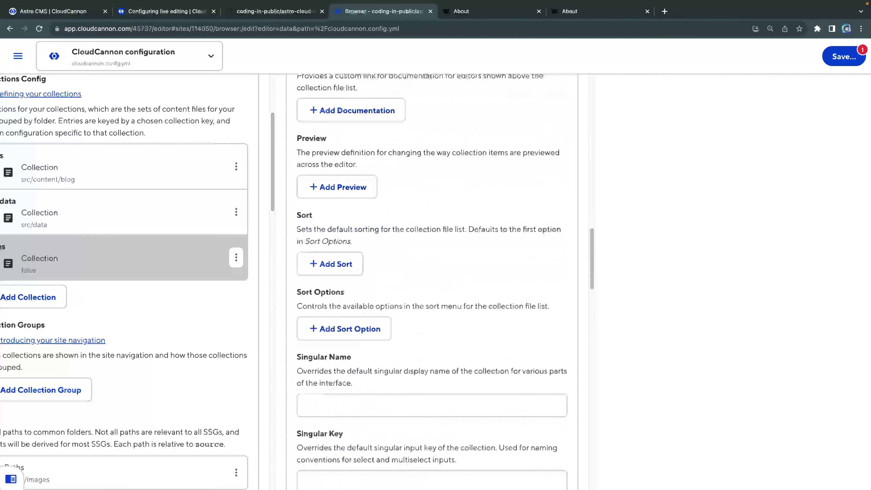
{"action": "scroll", "coordinate": [432, 281], "scroll_direction": "down", "scroll_amount": 4}
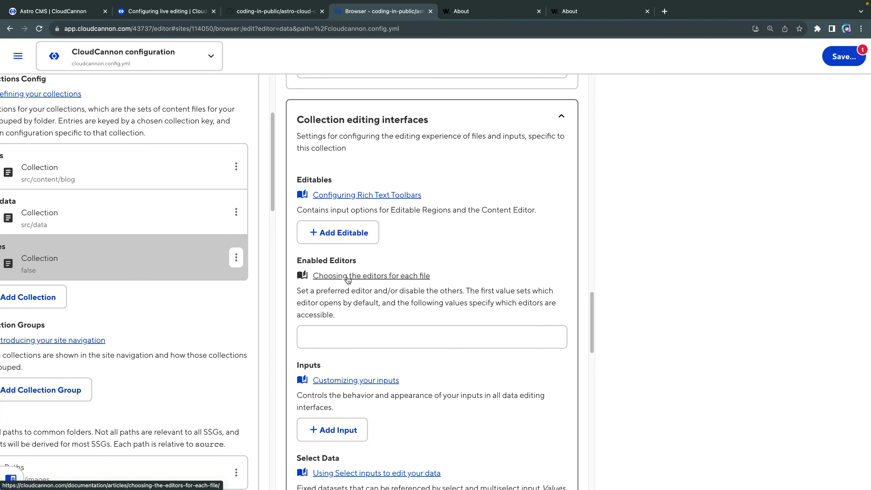
{"action": "left_click", "coordinate": [341, 339]}
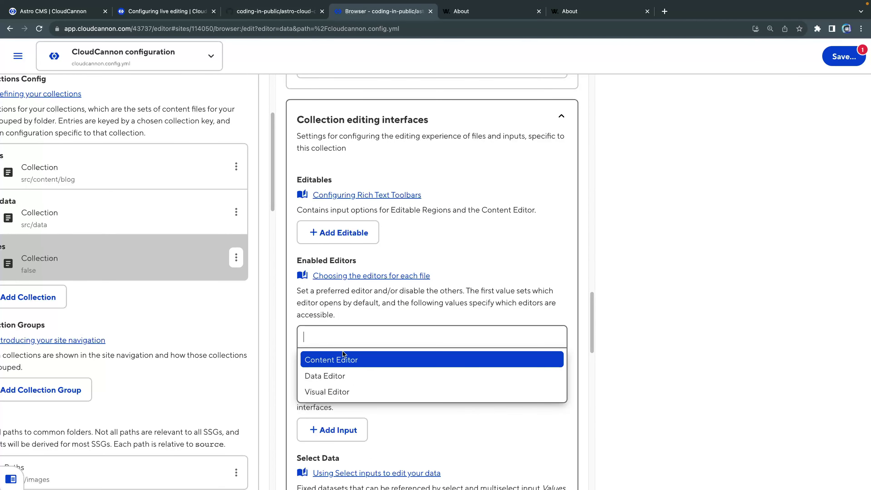
{"action": "left_click", "coordinate": [340, 391]}
{"action": "left_click", "coordinate": [441, 426]}
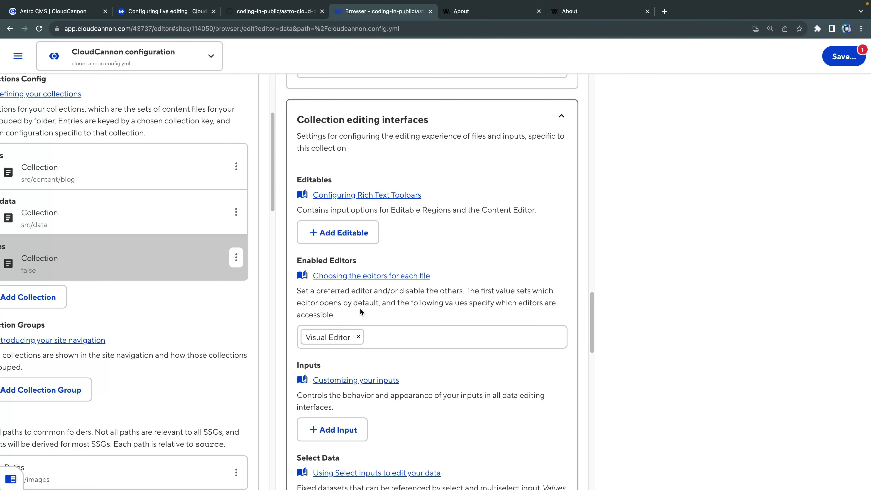
{"action": "left_click", "coordinate": [844, 58]}
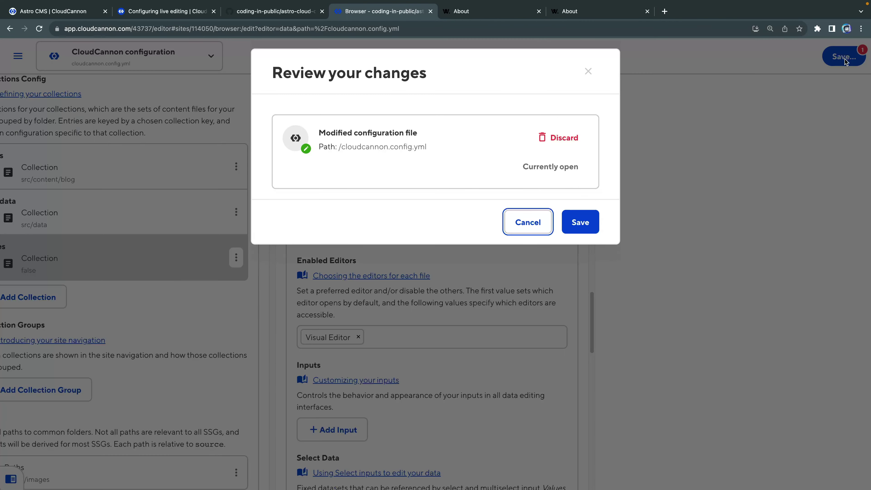
{"action": "left_click", "coordinate": [582, 223]}
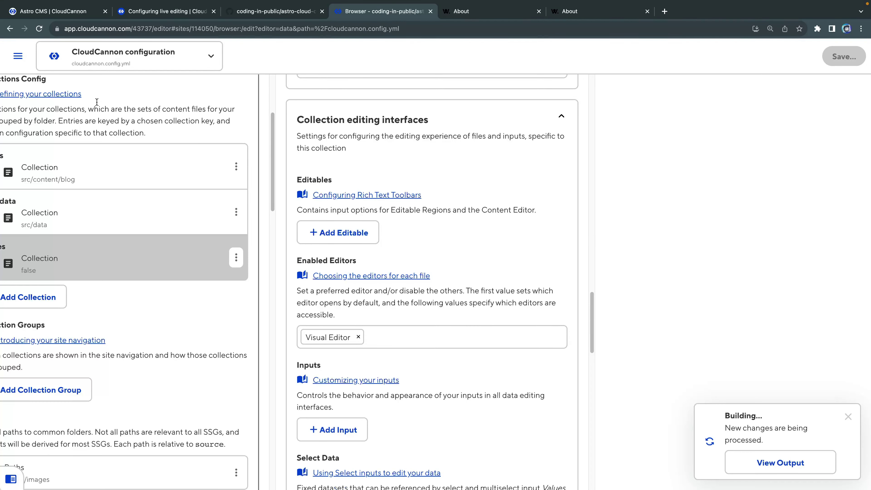
Step: Go from the site dashboard to the Pages collection and open the About page for editing
{"action": "left_click", "coordinate": [17, 57]}
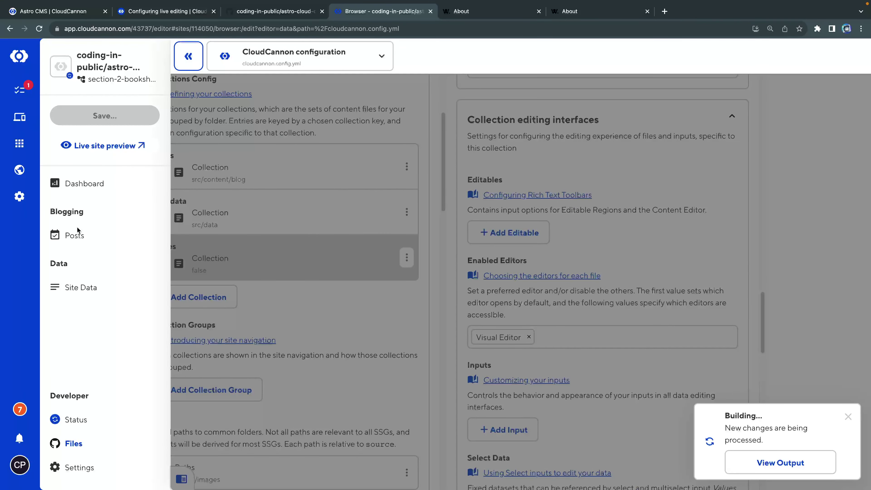
{"action": "left_click", "coordinate": [106, 184]}
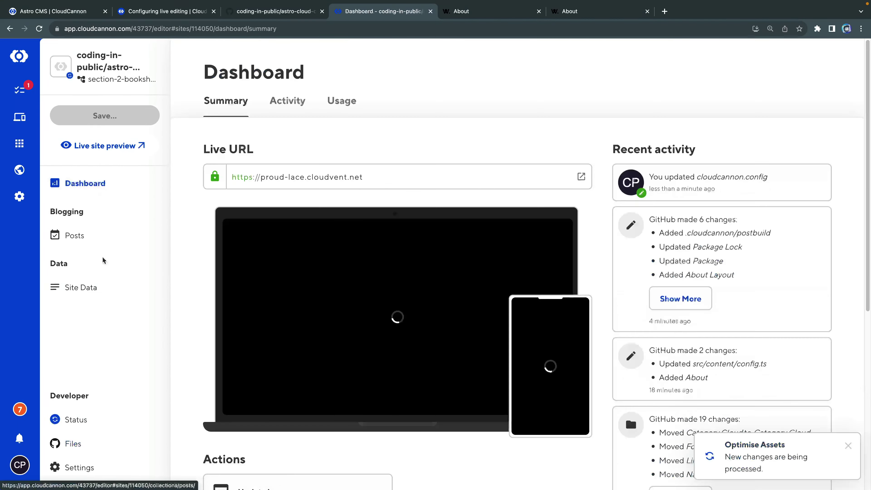
{"action": "left_click", "coordinate": [108, 235]}
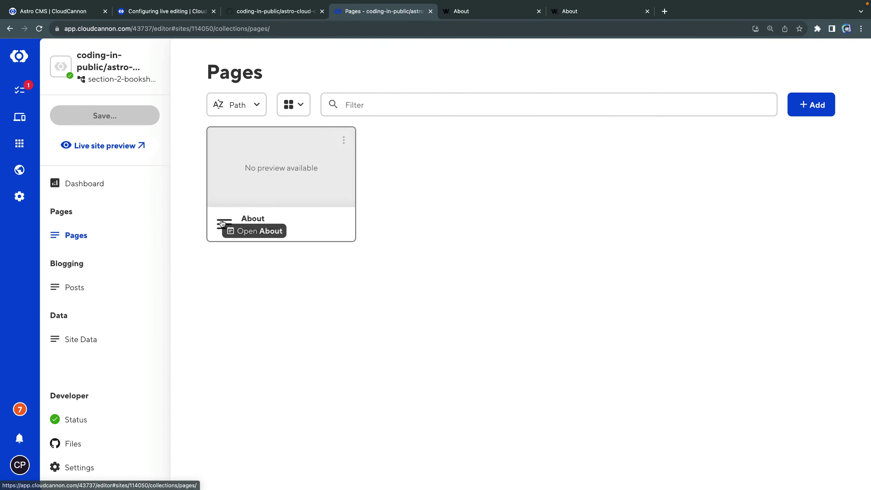
{"action": "left_click", "coordinate": [237, 222]}
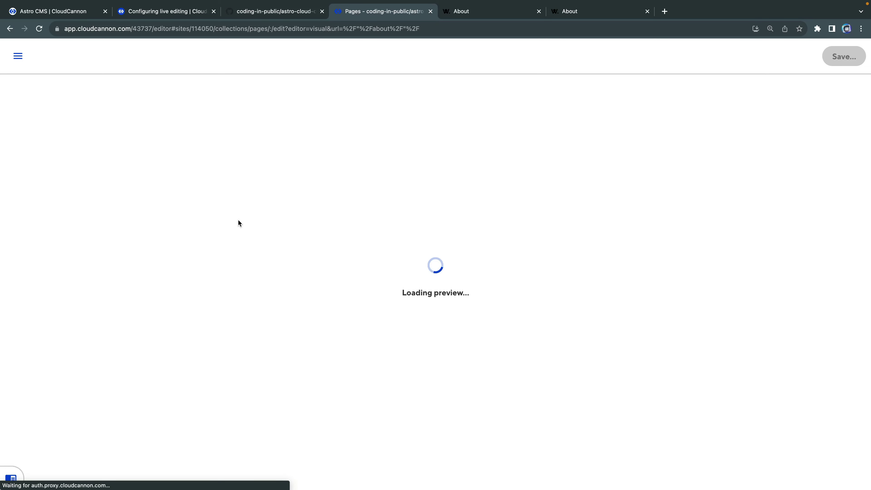
Step: Open cloudcannon.config.yml from the site's files in the source editor
{"action": "left_click", "coordinate": [18, 56]}
{"action": "left_click", "coordinate": [118, 418]}
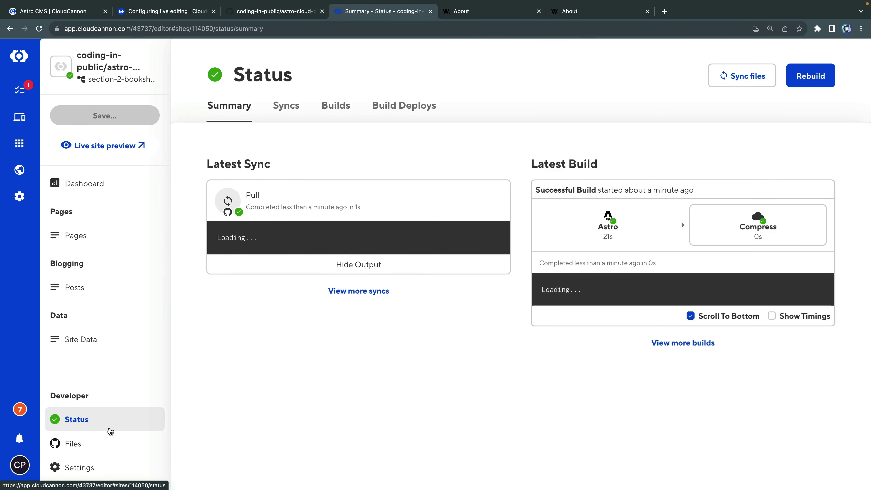
{"action": "left_click", "coordinate": [113, 444]}
{"action": "left_click", "coordinate": [647, 267]}
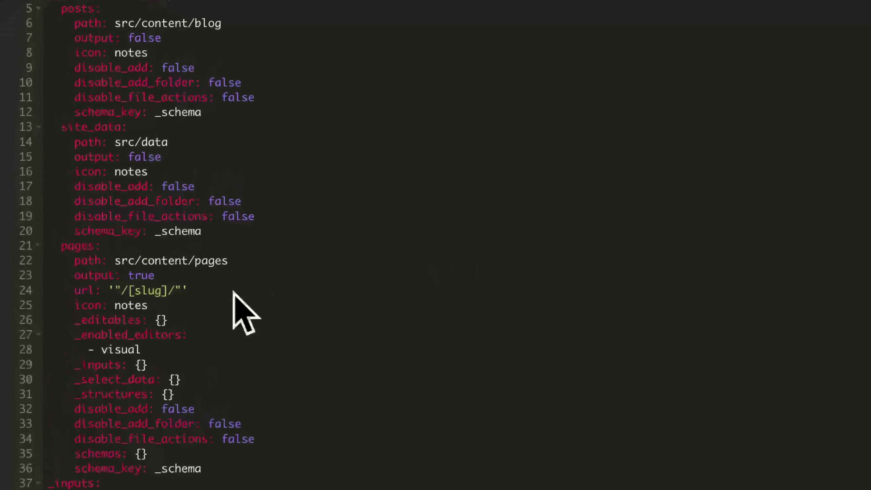
Step: Remove the extra single quotes around the pages collection's url so it reads "/[slug]/", and save the configuration file
{"action": "left_click", "coordinate": [103, 262]}
{"action": "key", "text": "BackSpace"}
{"action": "left_click", "coordinate": [126, 295]}
{"action": "key", "text": "BackSpace"}
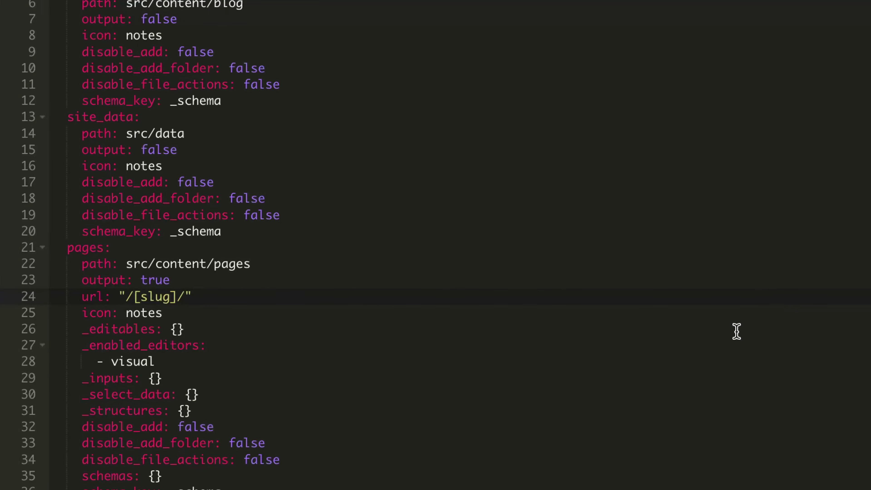
{"action": "left_click", "coordinate": [660, 308]}
{"action": "left_click", "coordinate": [213, 293]}
{"action": "left_click", "coordinate": [550, 268]}
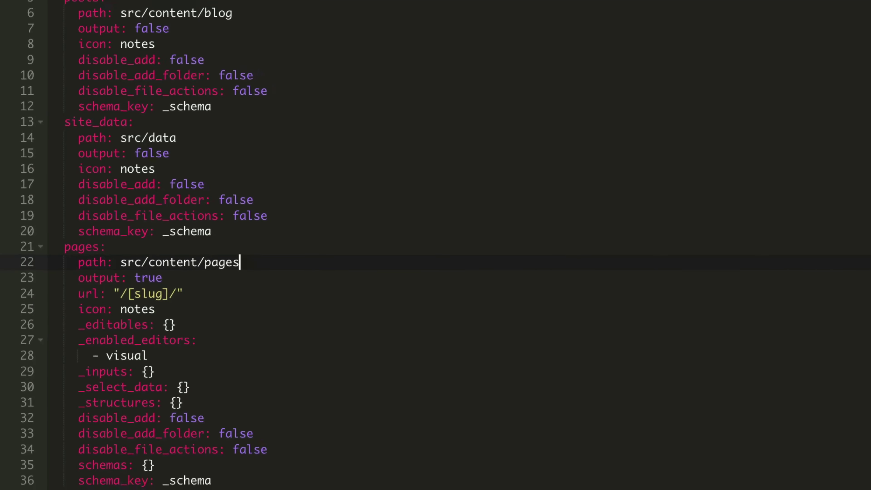
{"action": "key", "text": "super+s"}
{"action": "left_click", "coordinate": [596, 220]}
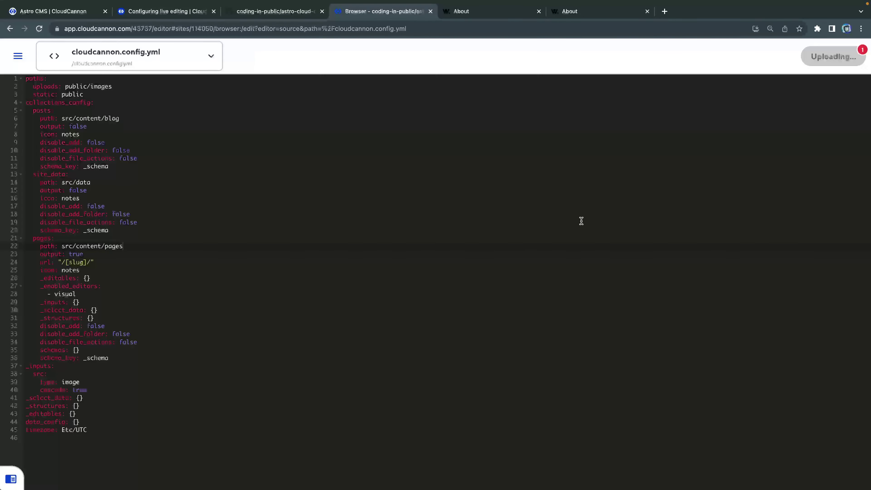
Step: Return to the Pages collection by way of the dashboard and open the About page in the visual editor
{"action": "left_click", "coordinate": [18, 56]}
{"action": "left_click", "coordinate": [101, 183]}
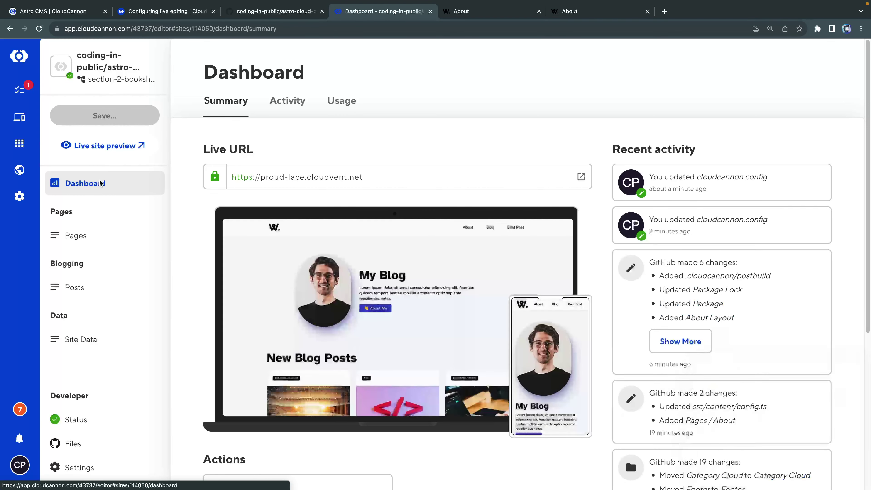
{"action": "left_click", "coordinate": [106, 240]}
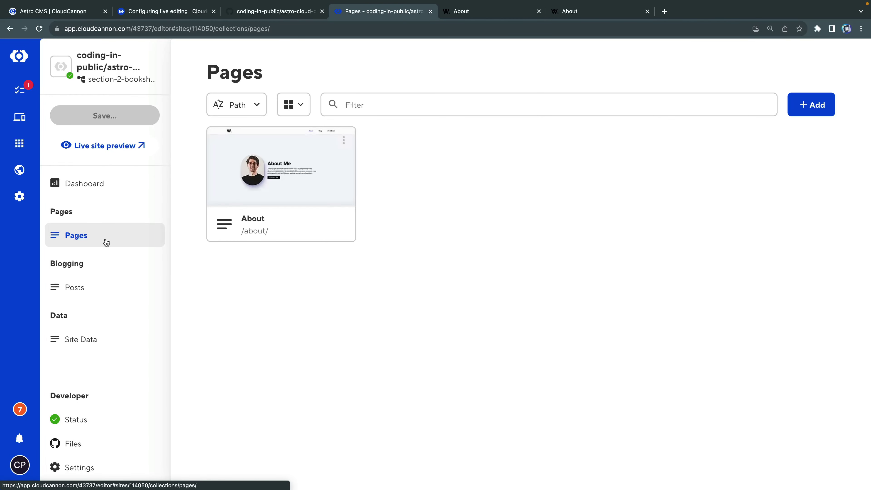
{"action": "left_click", "coordinate": [289, 213]}
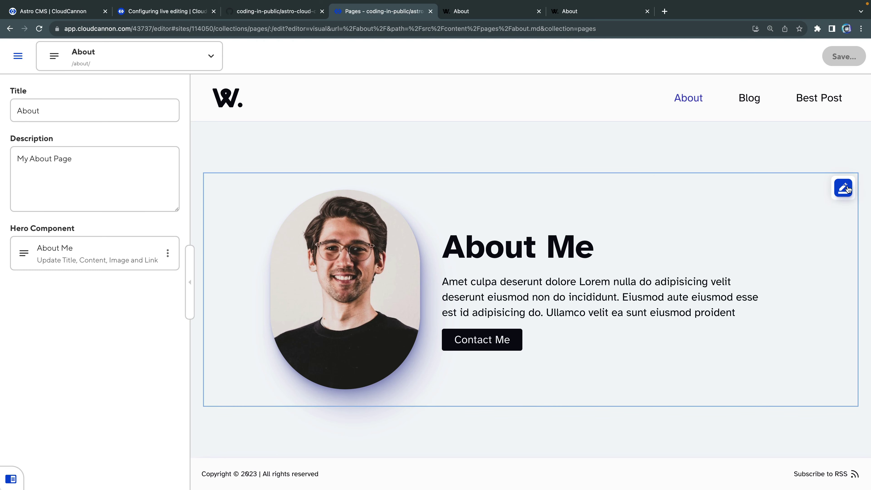
Step: Open the Hero Component for editing in the page preview and set its title to "Hey! 👋"
{"action": "left_click", "coordinate": [846, 188]}
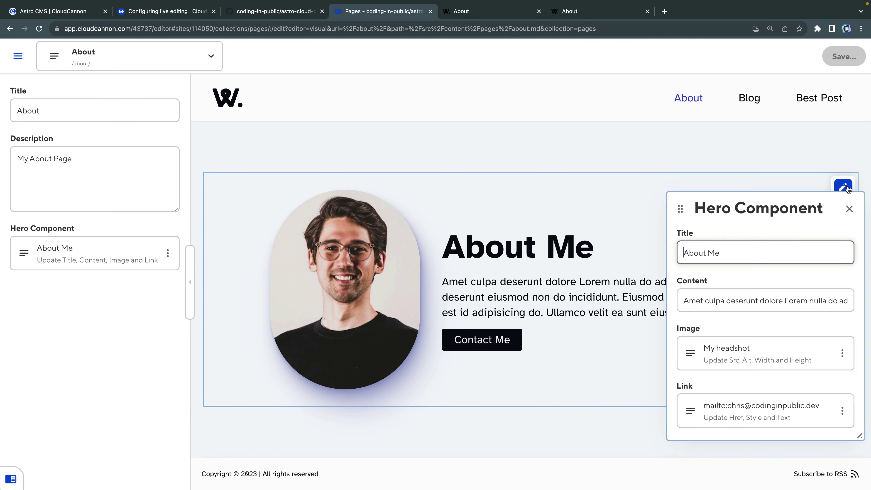
{"action": "triple_click", "coordinate": [720, 250]}
{"action": "type", "text": "He"}
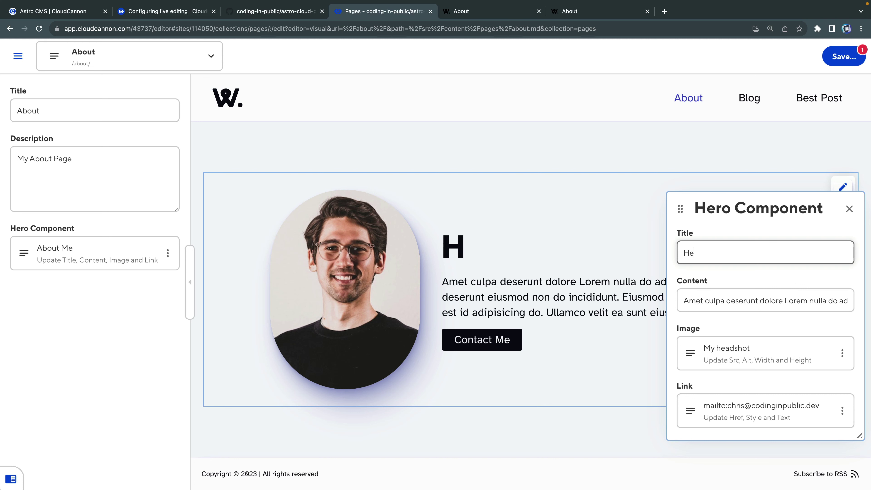
{"action": "type", "text": "y!"}
{"action": "key", "text": "ctrl+super+space"}
{"action": "type", "text": "wave"}
{"action": "key", "text": "Return"}
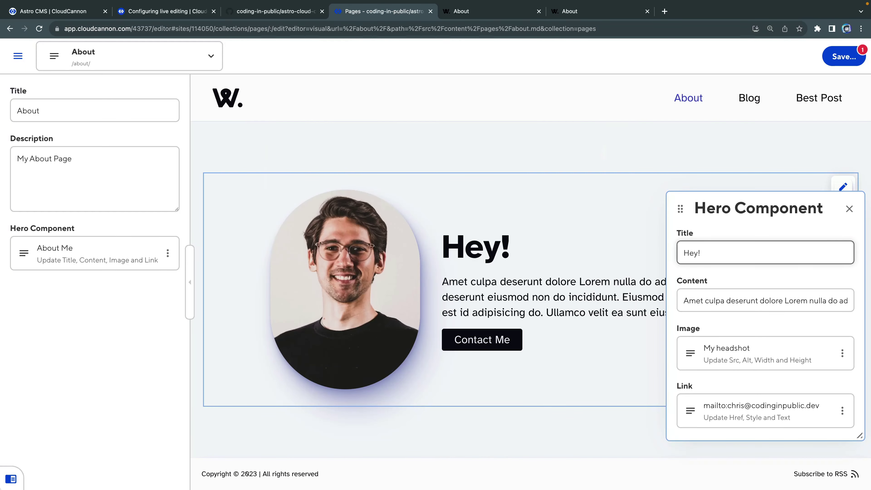
Step: Look over the hero's content field and its image settings for source, alt text and dimensions
{"action": "left_click", "coordinate": [773, 297]}
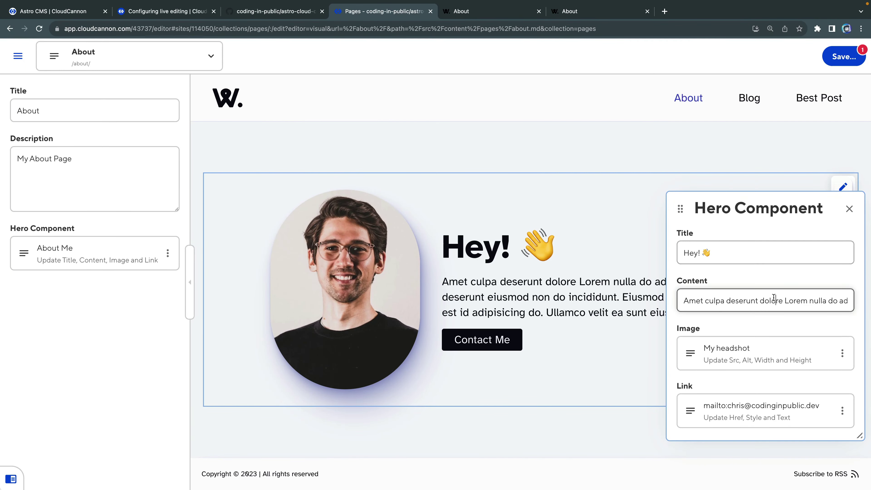
{"action": "left_click", "coordinate": [753, 354]}
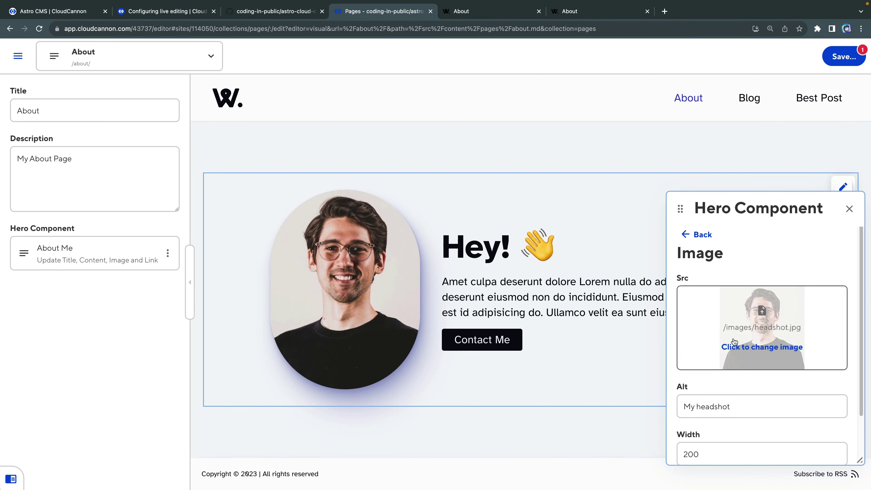
{"action": "scroll", "coordinate": [731, 367], "scroll_direction": "down", "scroll_amount": 3}
{"action": "scroll", "coordinate": [737, 383], "scroll_direction": "up", "scroll_amount": 3}
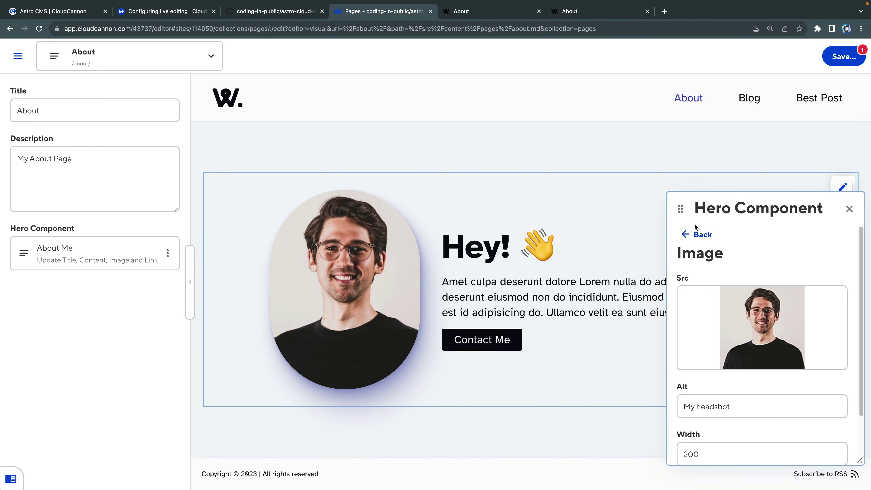
Step: Set the hero link's style to secondary and close the Hero Component editor
{"action": "left_click", "coordinate": [698, 234]}
{"action": "left_click", "coordinate": [738, 403]}
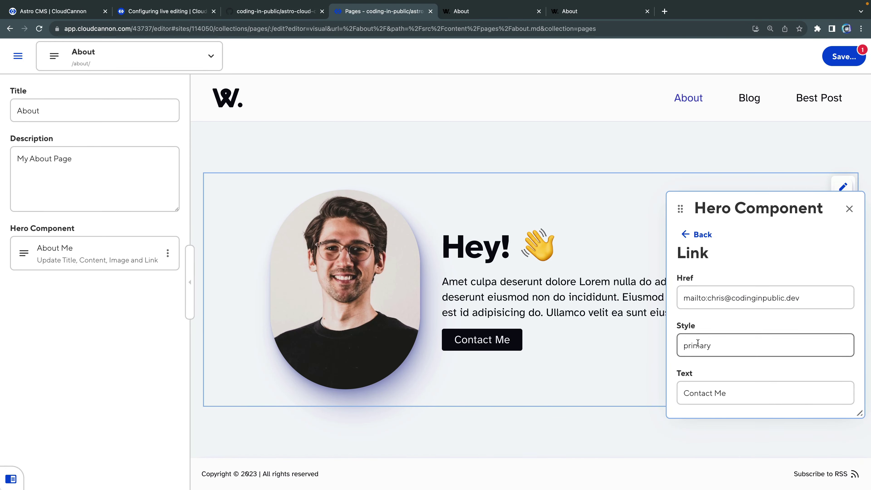
{"action": "left_click_drag", "start_coordinate": [713, 341], "coordinate": [677, 347]}
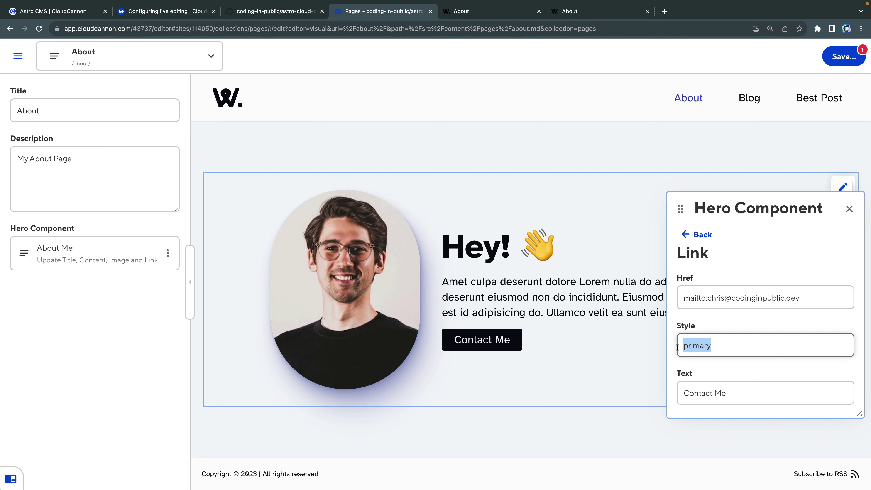
{"action": "type", "text": "secondary"}
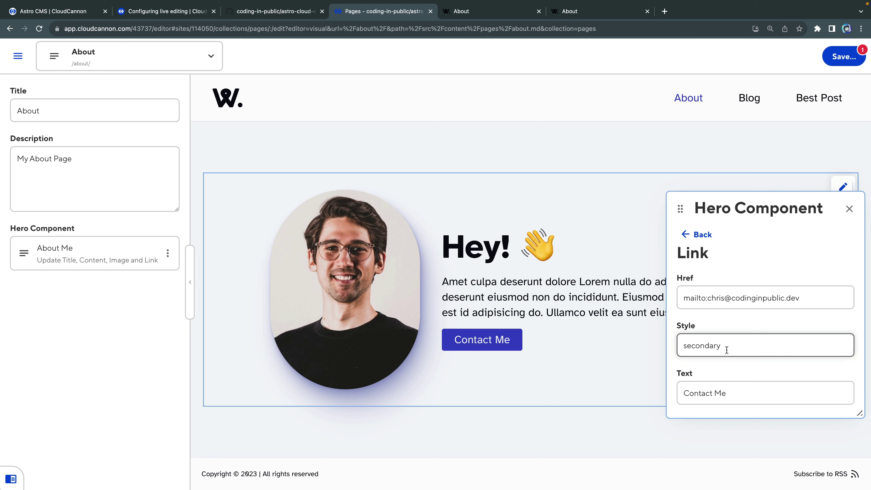
{"action": "left_click_drag", "start_coordinate": [727, 350], "coordinate": [668, 339]}
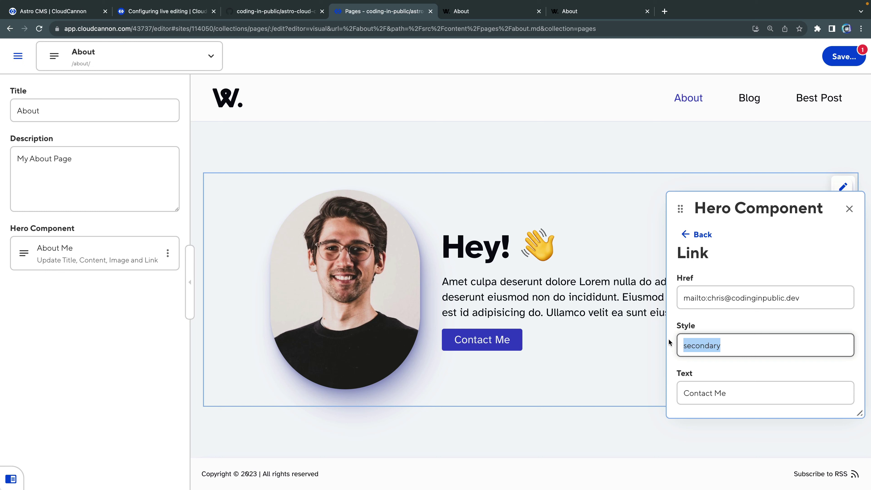
{"action": "left_click", "coordinate": [633, 361]}
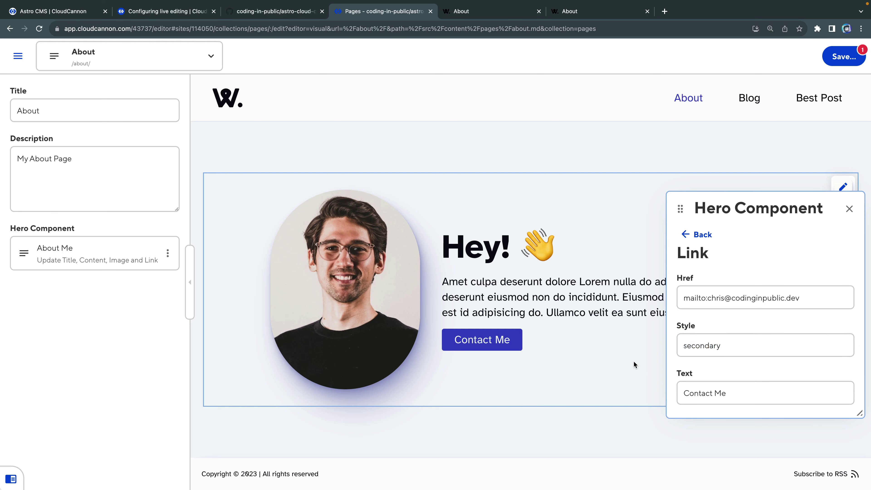
{"action": "left_click", "coordinate": [850, 209]}
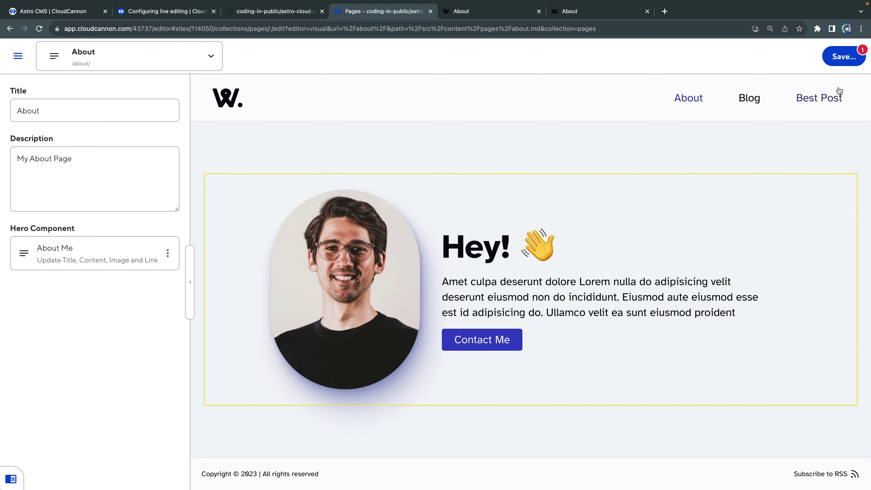
Step: Save the About page's changes and refresh the editor preview to the new version
{"action": "left_click", "coordinate": [842, 59]}
{"action": "left_click", "coordinate": [580, 225]}
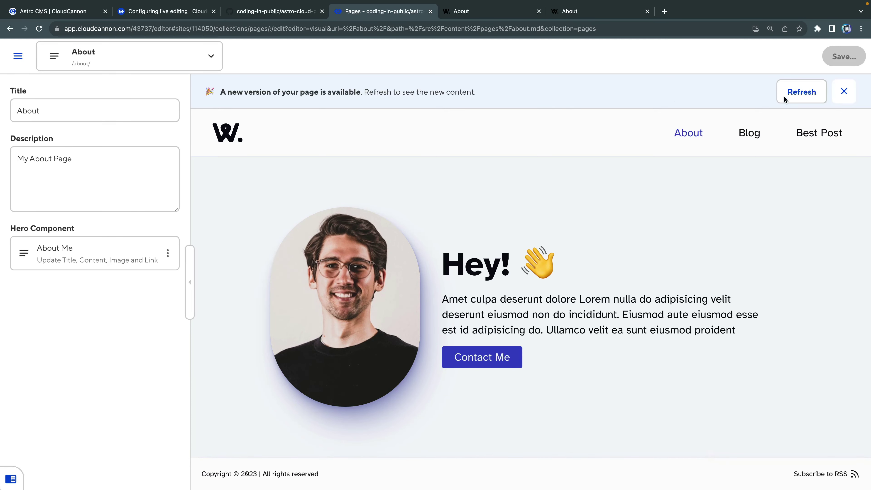
{"action": "left_click", "coordinate": [784, 95]}
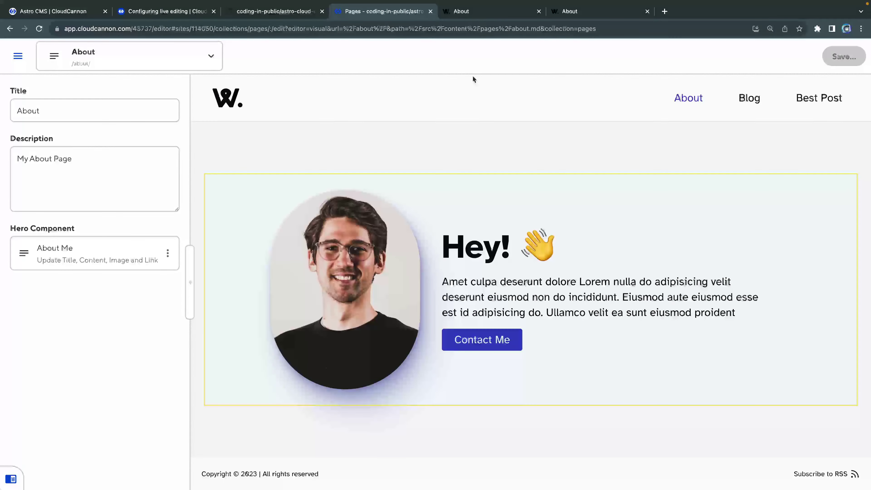
Step: Reload the live About page on proud-lace.cloudvent.net and check its hero title and link button
{"action": "left_click", "coordinate": [479, 13]}
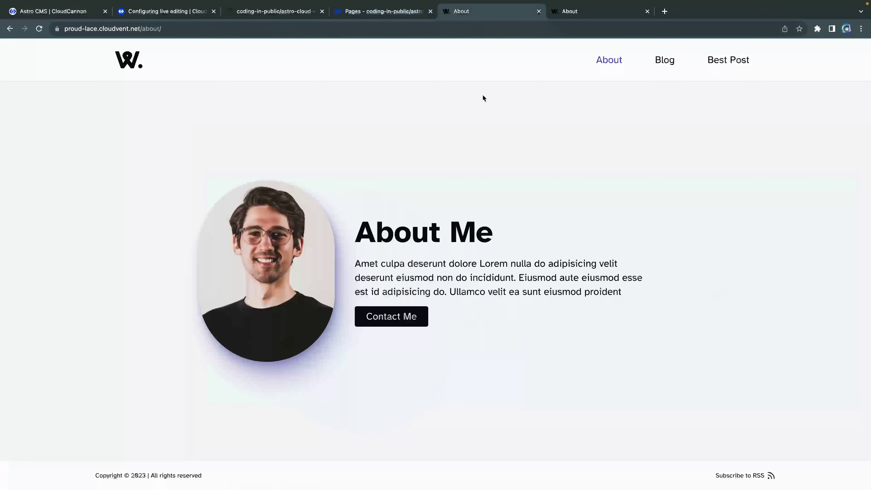
{"action": "key", "text": "super+r"}
{"action": "left_click_drag", "start_coordinate": [367, 242], "coordinate": [496, 331]}
{"action": "left_click", "coordinate": [496, 332]}
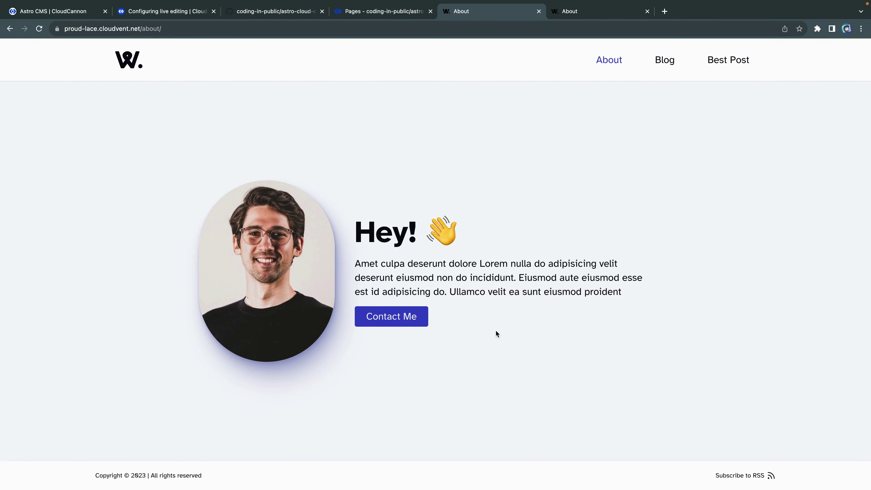
{"action": "key", "text": "super+Tab"}
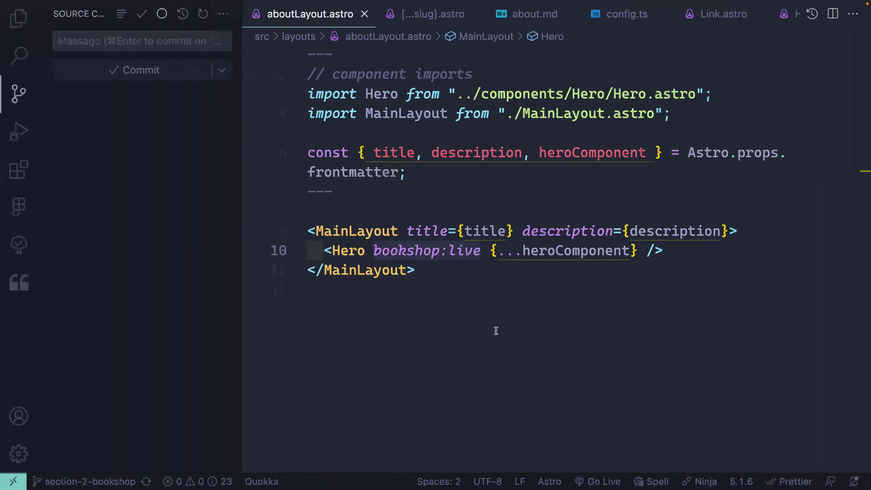
{"action": "key", "text": "Return"}
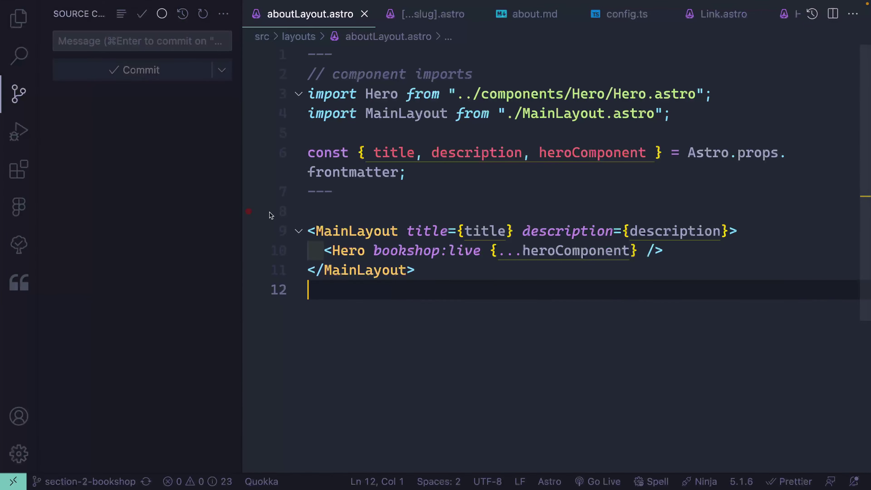
{"action": "key", "text": "super+p"}
{"action": "type", "text": "a"}
{"action": "key", "text": "BackSpace"}
{"action": "type", "text": "pack"}
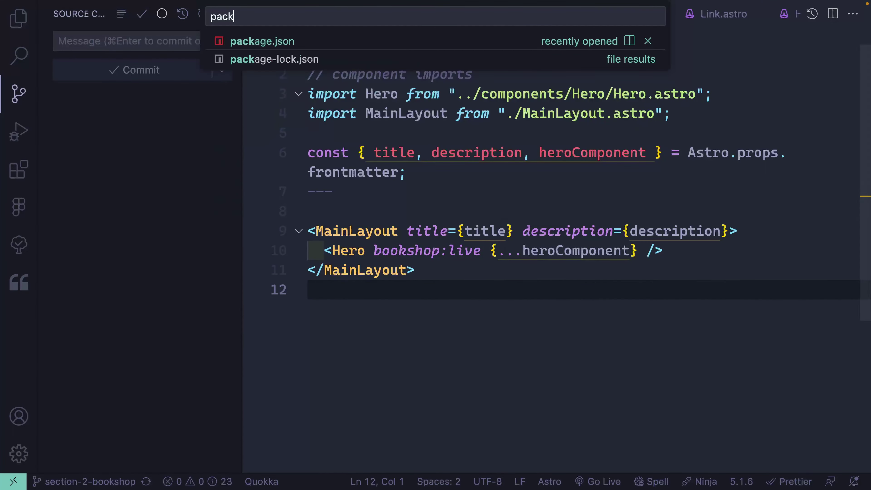
{"action": "key", "text": "Return"}
{"action": "scroll", "coordinate": [449, 426], "scroll_direction": "down", "scroll_amount": 6}
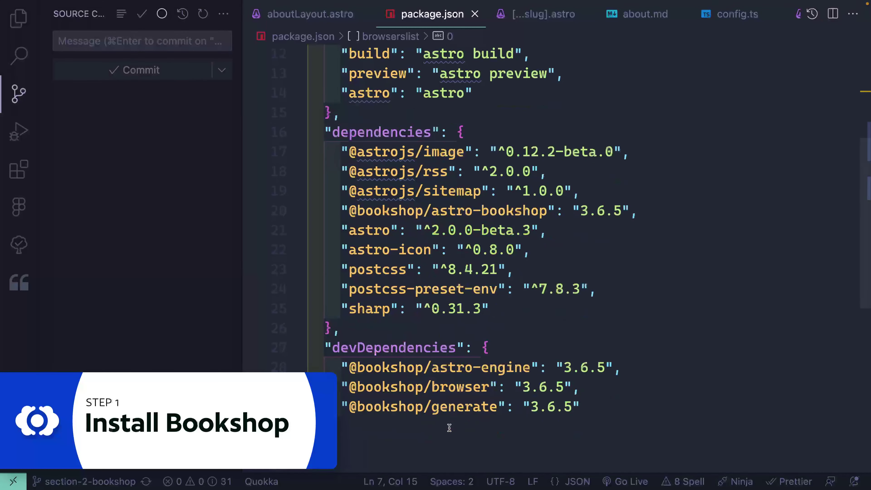
{"action": "mouse_move", "coordinate": [386, 270]}
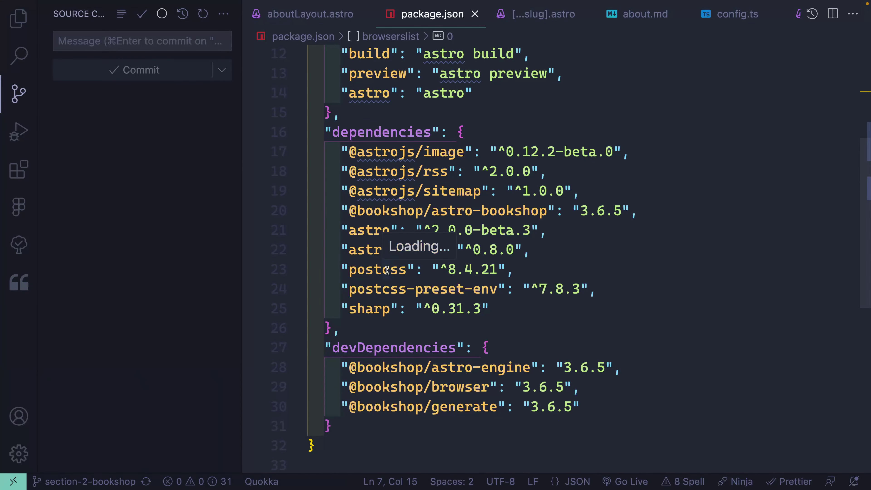
{"action": "left_click", "coordinate": [550, 221]}
{"action": "left_click", "coordinate": [558, 212]}
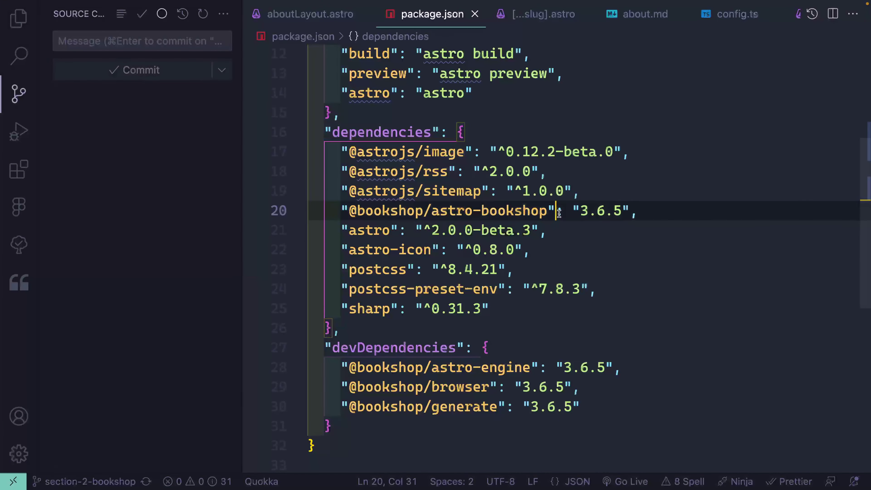
Step: Open astro.config.mjs and examine the bookshop import and its entry in the integrations
{"action": "key", "text": "super+p"}
{"action": "type", "text": "astr"}
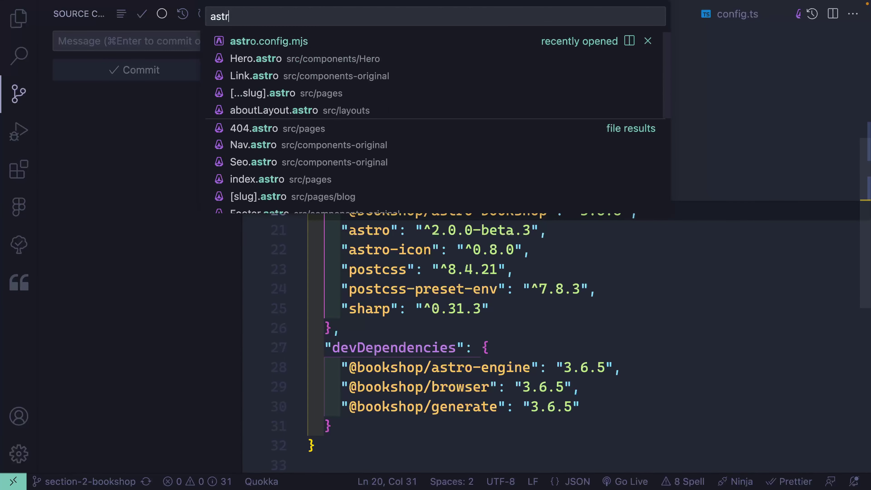
{"action": "key", "text": "Return"}
{"action": "left_click", "coordinate": [364, 408]}
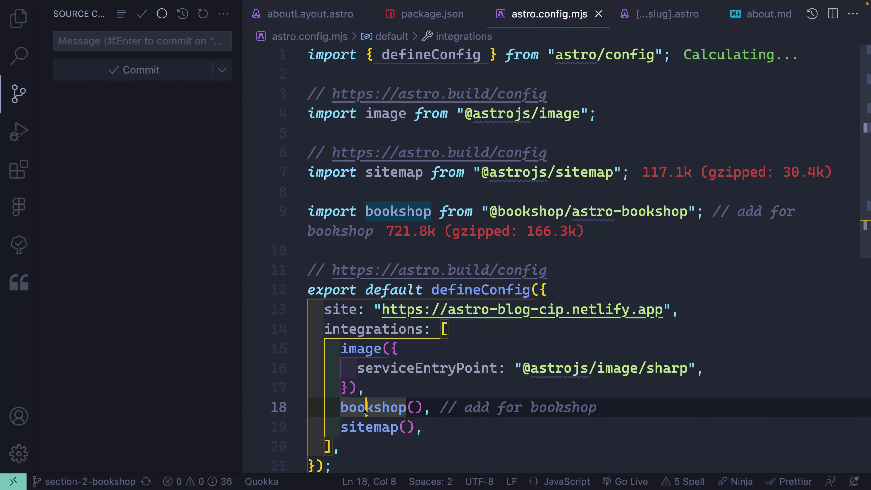
Step: Open Hero.astro and review its Props type and the markup that renders title, content, image and link
{"action": "key", "text": "super+p"}
{"action": "type", "text": "her"}
{"action": "key", "text": "Return"}
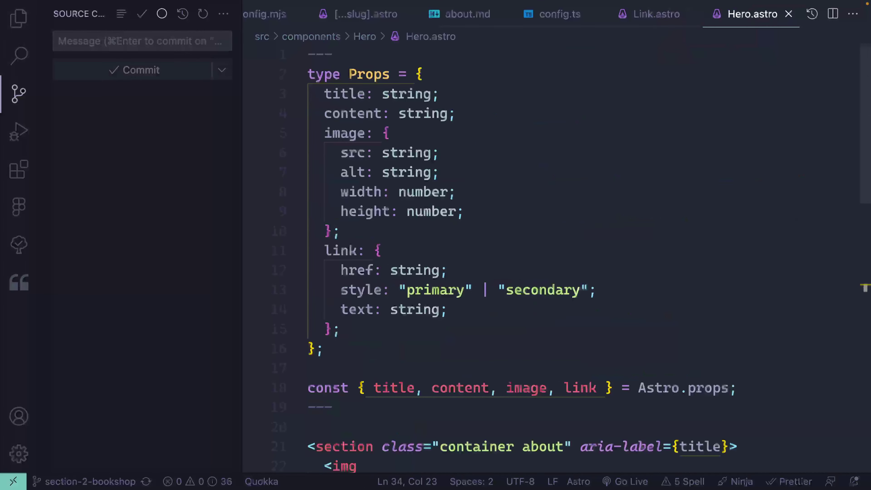
{"action": "scroll", "coordinate": [397, 467], "scroll_direction": "down", "scroll_amount": 3}
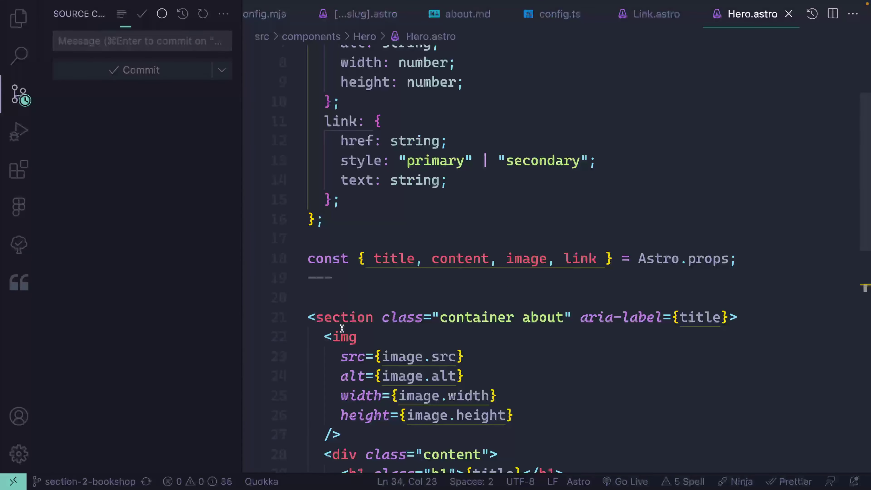
{"action": "scroll", "coordinate": [444, 345], "scroll_direction": "down", "scroll_amount": 2}
{"action": "scroll", "coordinate": [444, 345], "scroll_direction": "down", "scroll_amount": 3}
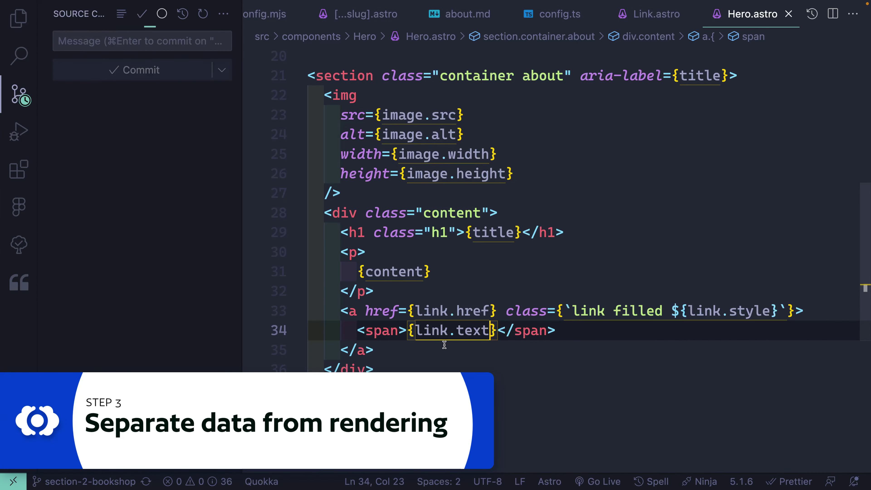
Step: Open src/content/config.ts from the project files and examine the schema of the pages collection
{"action": "left_click", "coordinate": [19, 20]}
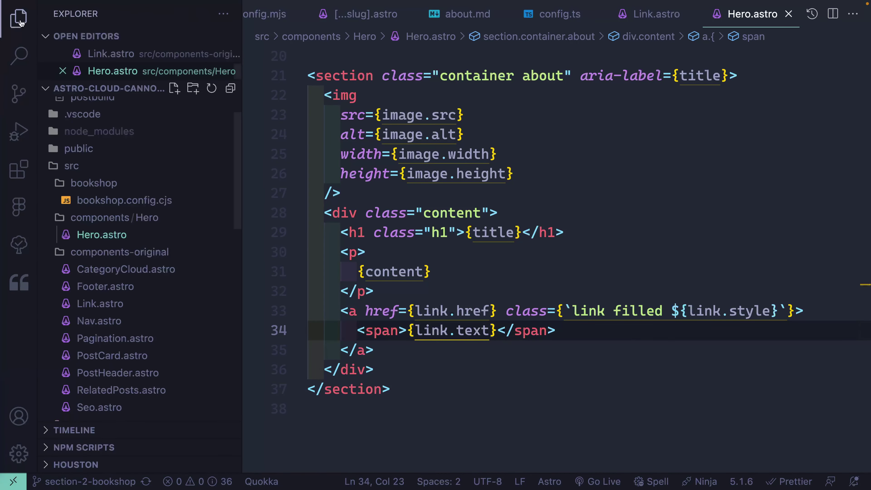
{"action": "scroll", "coordinate": [149, 332], "scroll_direction": "down", "scroll_amount": 10}
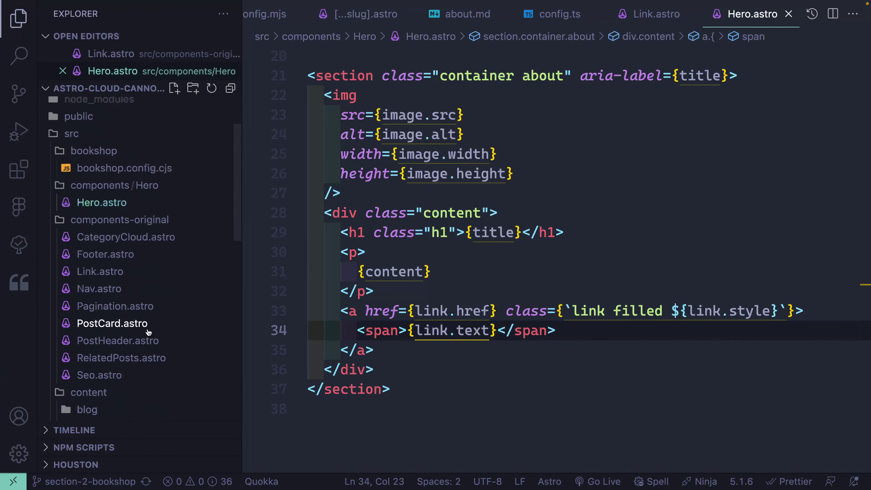
{"action": "left_click", "coordinate": [125, 332]}
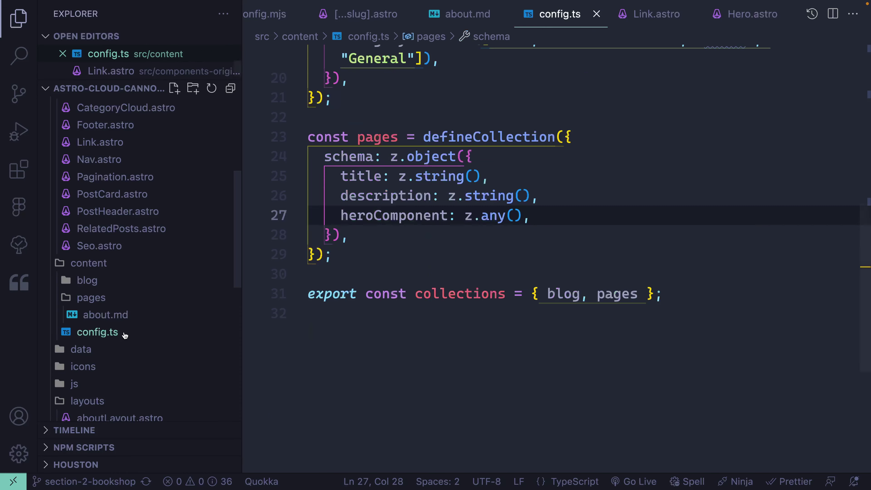
{"action": "left_click_drag", "start_coordinate": [331, 255], "coordinate": [318, 155]}
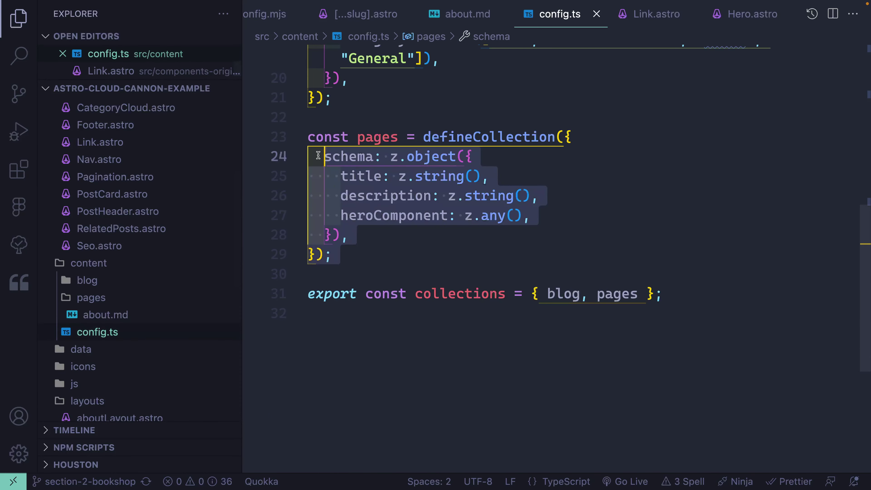
Step: Open about.md in the pages content folder and review its frontmatter, including the heroComponent fields
{"action": "left_click", "coordinate": [91, 297]}
{"action": "left_click", "coordinate": [91, 298]}
{"action": "left_click", "coordinate": [104, 318]}
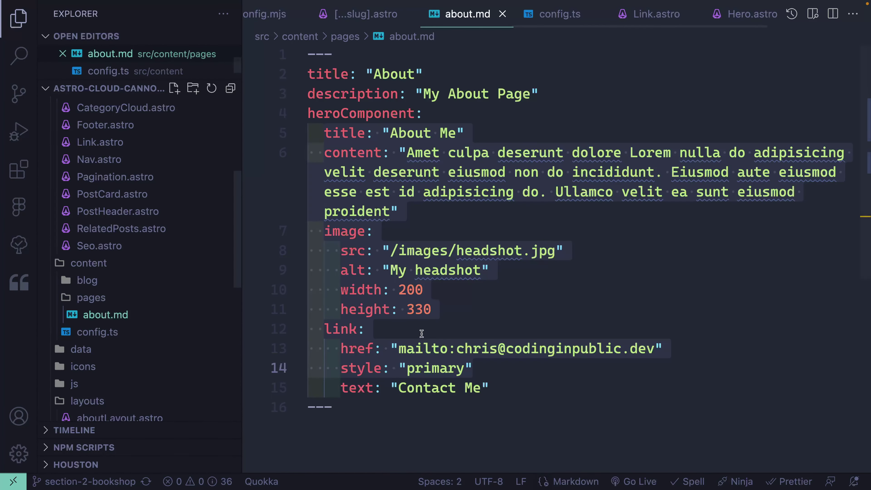
{"action": "left_click_drag", "start_coordinate": [407, 388], "coordinate": [407, 371]}
{"action": "left_click_drag", "start_coordinate": [554, 388], "coordinate": [308, 75]}
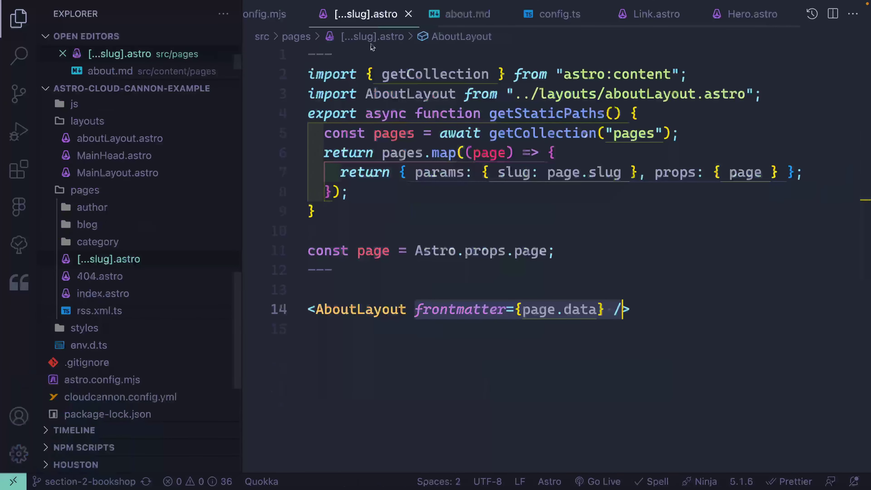
Step: In [...slug].astro, examine the AboutLayout tag with its frontmatter prop and the getStaticPaths function
{"action": "left_click", "coordinate": [641, 326]}
{"action": "key", "text": "Up"}
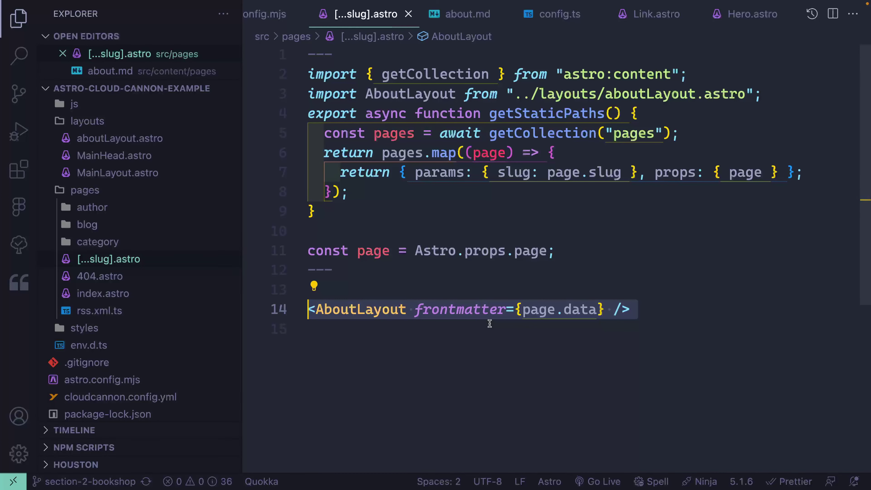
{"action": "left_click_drag", "start_coordinate": [531, 146], "coordinate": [340, 212]}
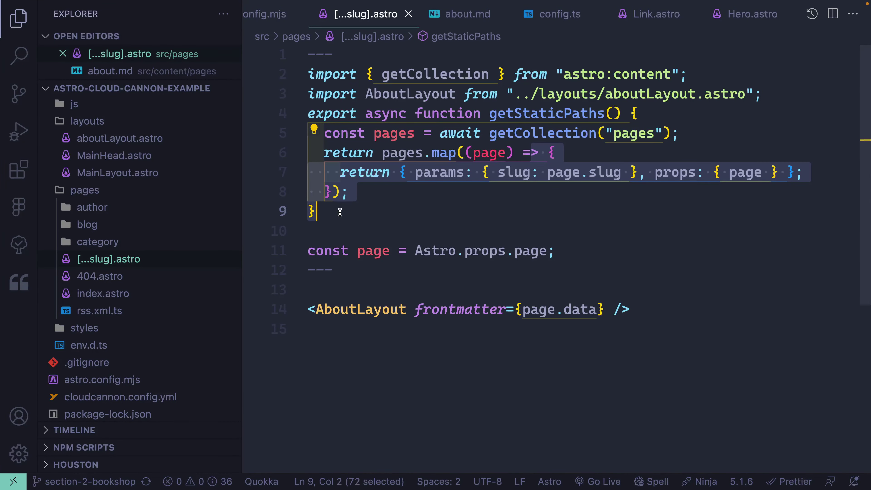
Step: Open the AboutLayout component's source file and examine the Hero tag with its bookshop:live directive and heroComponent spread
{"action": "left_click", "coordinate": [366, 310], "text": "super"}
{"action": "left_click", "coordinate": [332, 253]}
{"action": "left_click_drag", "start_coordinate": [332, 252], "coordinate": [671, 256]}
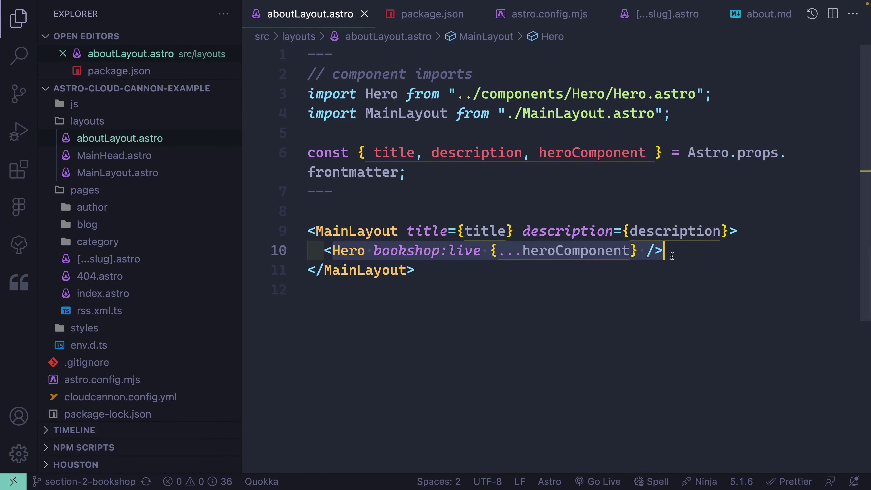
{"action": "left_click", "coordinate": [633, 254]}
{"action": "left_click_drag", "start_coordinate": [374, 253], "coordinate": [477, 252]}
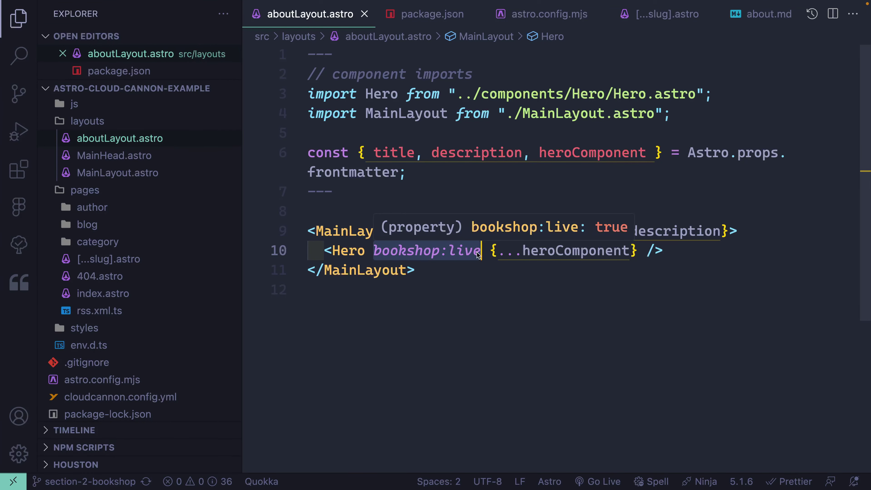
{"action": "left_click", "coordinate": [431, 23]}
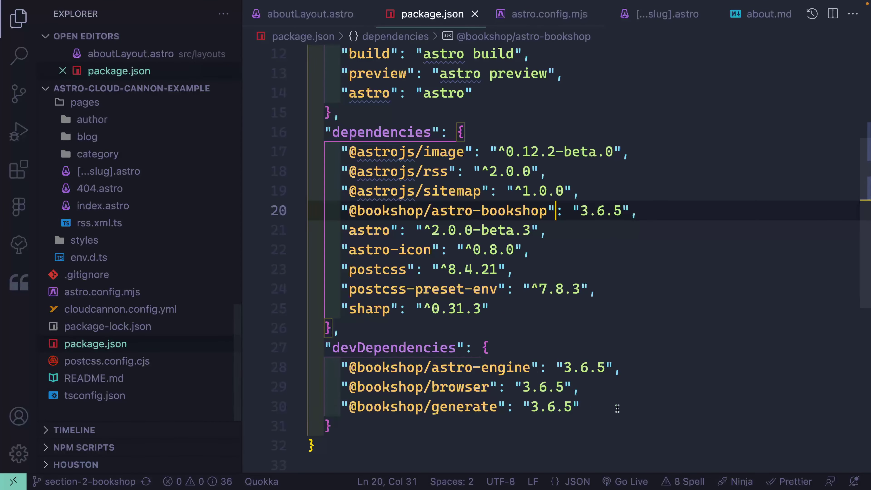
{"action": "left_click_drag", "start_coordinate": [617, 408], "coordinate": [333, 357]}
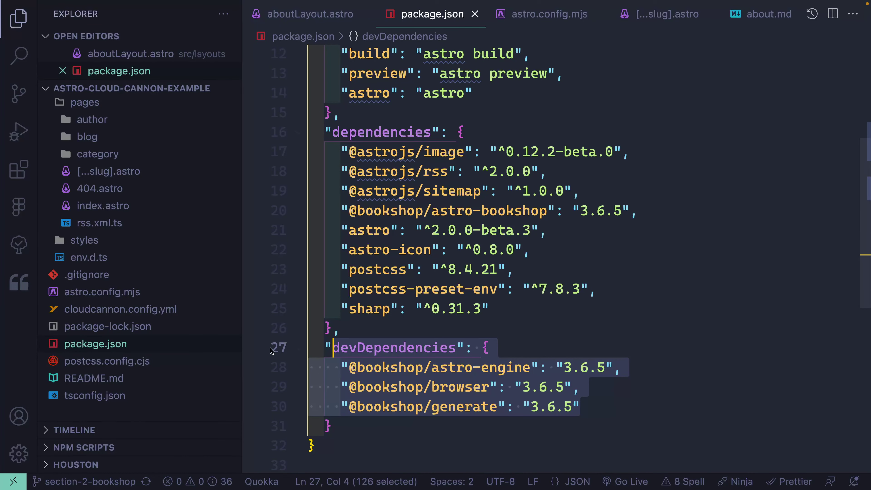
Step: Open the postbuild file in .cloudcannon to review its command, and sync the section-2-bookshop branch with the remote
{"action": "scroll", "coordinate": [179, 384], "scroll_direction": "up", "scroll_amount": 10}
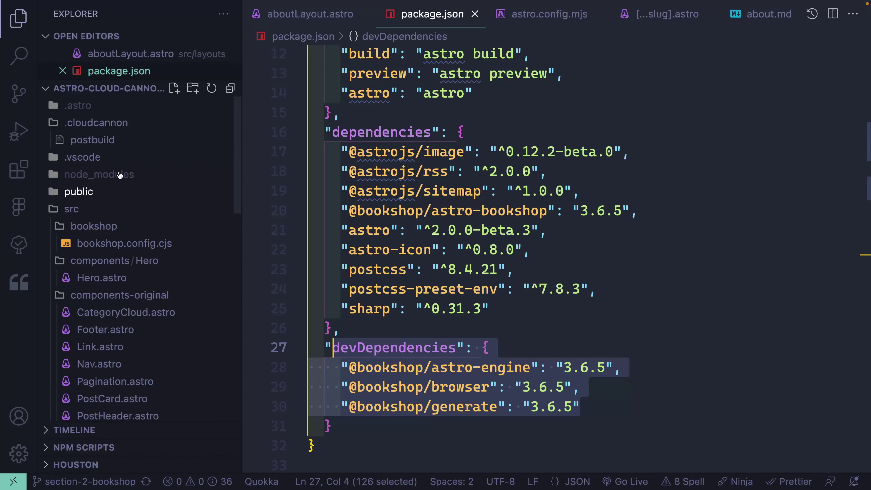
{"action": "left_click", "coordinate": [82, 157]}
{"action": "left_click", "coordinate": [92, 140]}
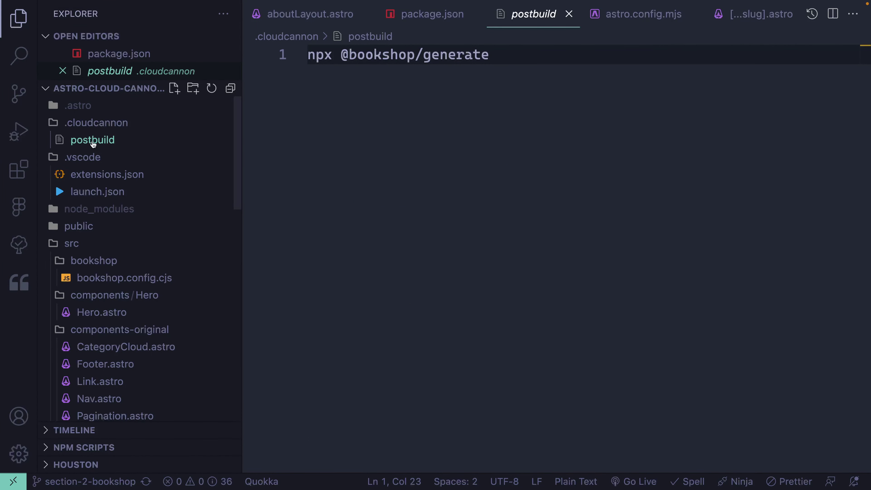
{"action": "scroll", "coordinate": [153, 273], "scroll_direction": "down", "scroll_amount": 3}
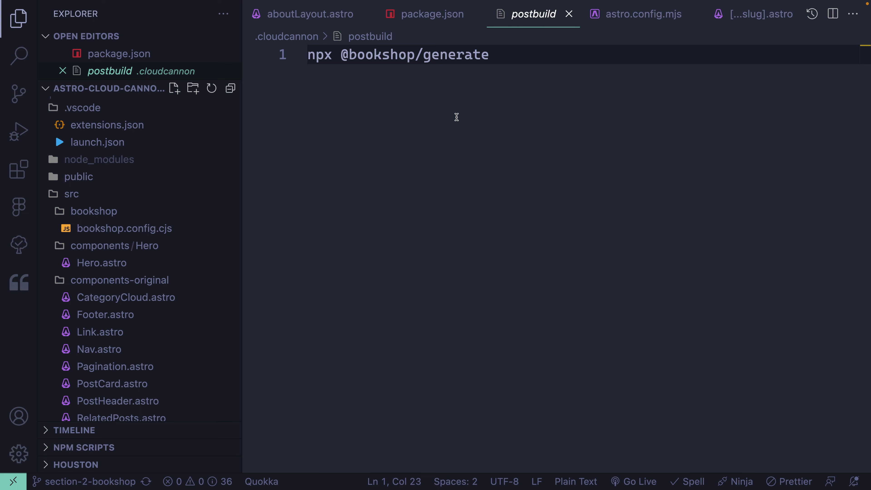
{"action": "left_click", "coordinate": [147, 482]}
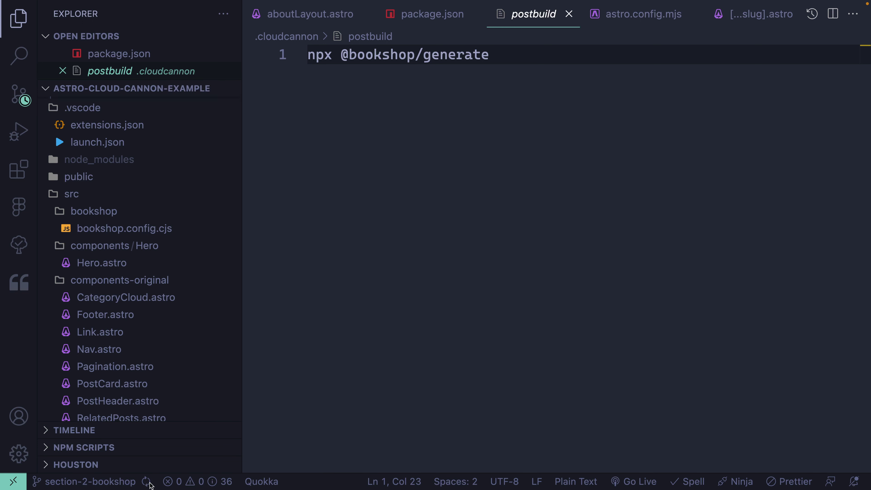
Step: Open cloudcannon.config.yml and examine the pages entry in collections_config, from its path through its enabled editors
{"action": "key", "text": "super+p"}
{"action": "type", "text": "cloudc"}
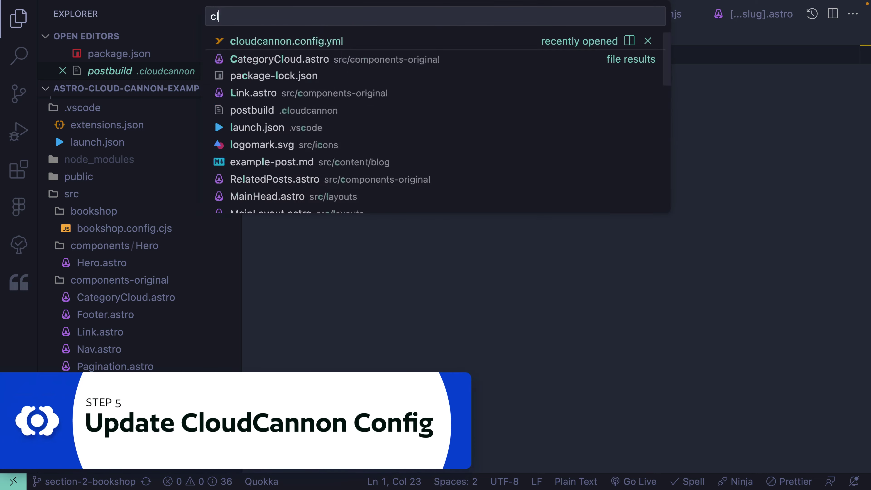
{"action": "key", "text": "Return"}
{"action": "scroll", "coordinate": [664, 368], "scroll_direction": "up", "scroll_amount": 5}
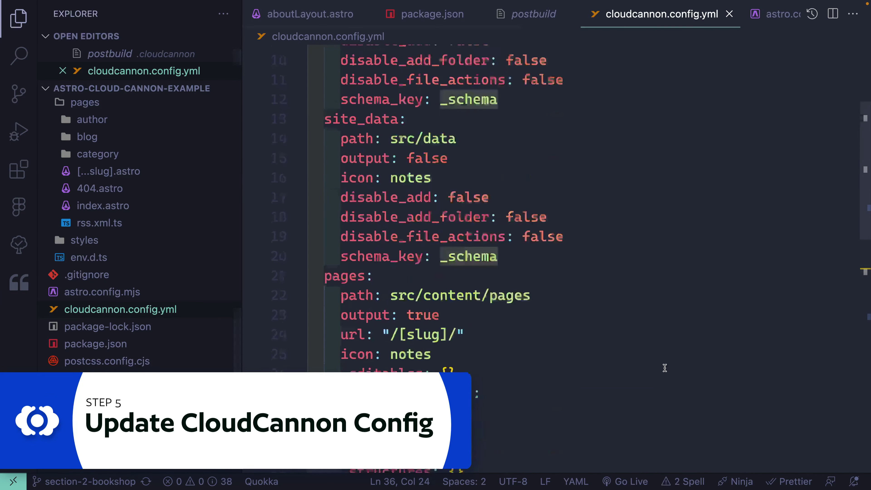
{"action": "scroll", "coordinate": [635, 367], "scroll_direction": "up", "scroll_amount": 2}
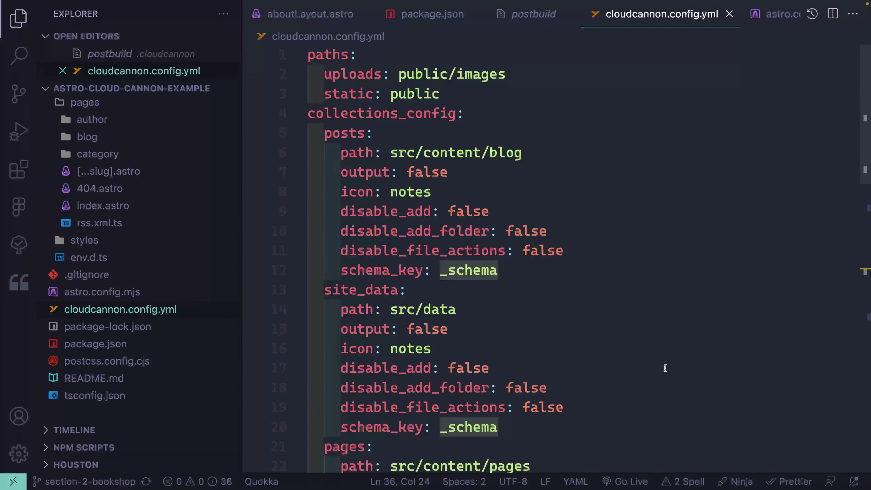
{"action": "scroll", "coordinate": [617, 411], "scroll_direction": "down", "scroll_amount": 3}
{"action": "scroll", "coordinate": [593, 425], "scroll_direction": "down", "scroll_amount": 3}
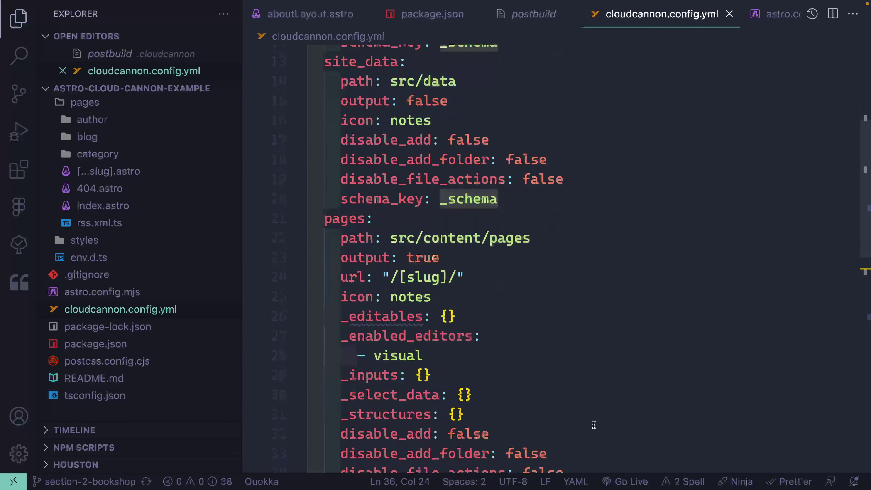
{"action": "left_click_drag", "start_coordinate": [594, 425], "coordinate": [331, 218]}
{"action": "scroll", "coordinate": [390, 291], "scroll_direction": "down", "scroll_amount": 1}
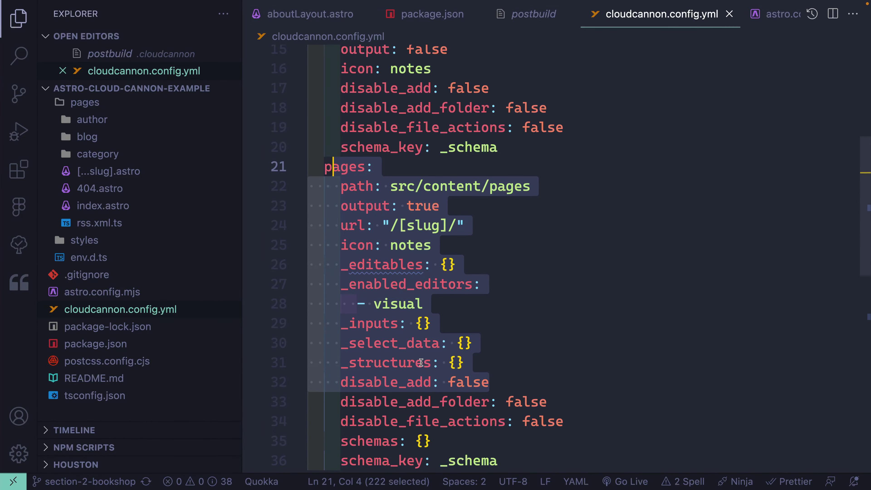
Step: Examine the disable_add setting of the pages collection in cloudcannon.config.yml
{"action": "scroll", "coordinate": [421, 362], "scroll_direction": "down", "scroll_amount": 1}
{"action": "left_click", "coordinate": [514, 393]}
{"action": "left_click_drag", "start_coordinate": [494, 329], "coordinate": [340, 327]}
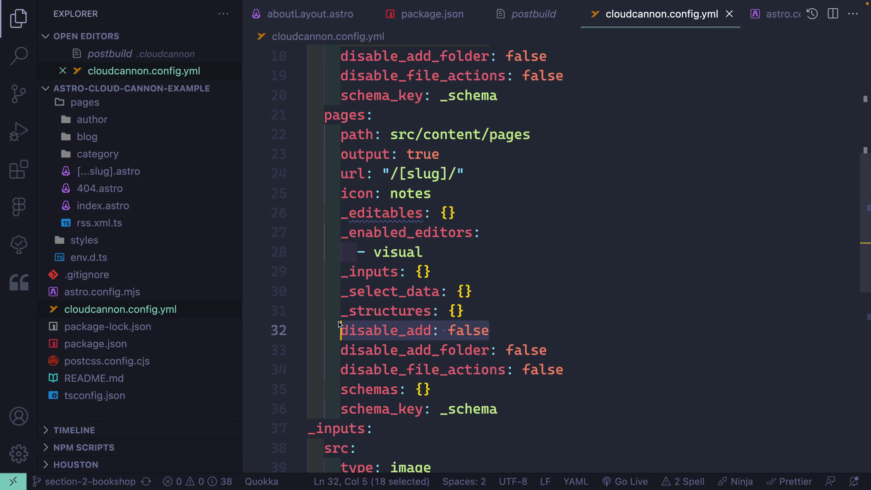
{"action": "double_click", "coordinate": [471, 331]}
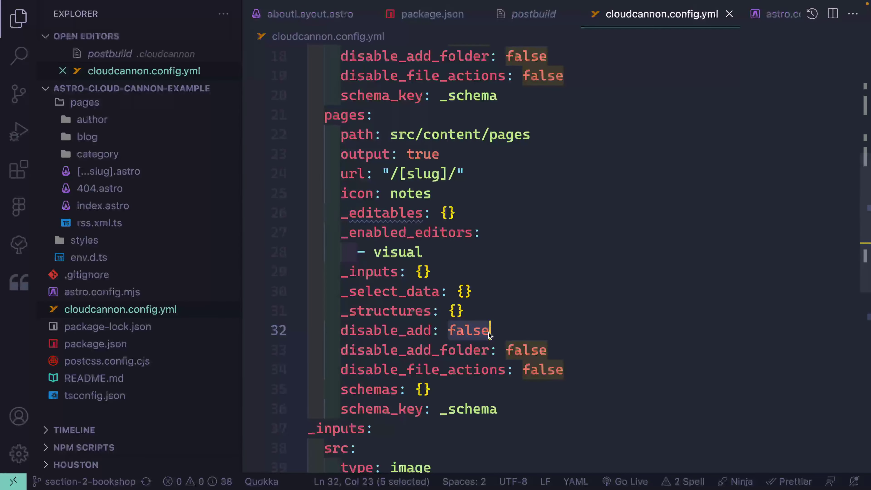
Step: Switch to Chrome and go from the About page's visual editor in CloudCannon to the Sites overview
{"action": "key", "text": "ctrl+Right"}
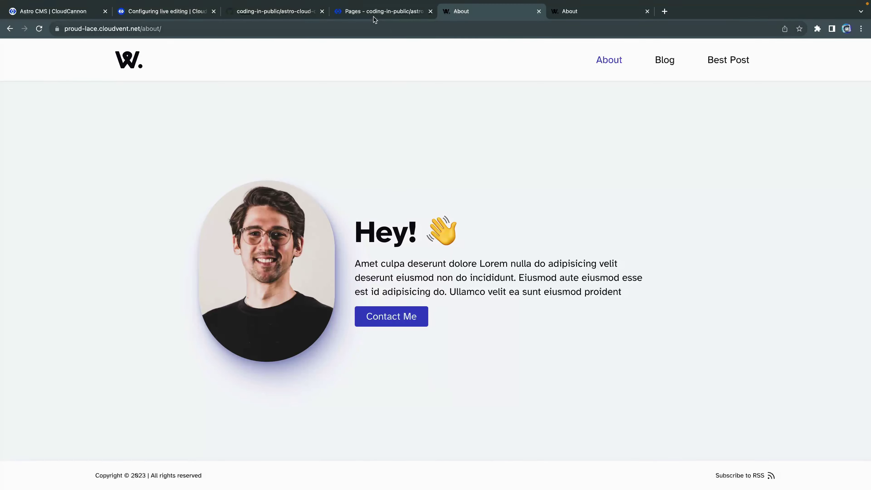
{"action": "left_click", "coordinate": [374, 19]}
{"action": "left_click", "coordinate": [18, 56]}
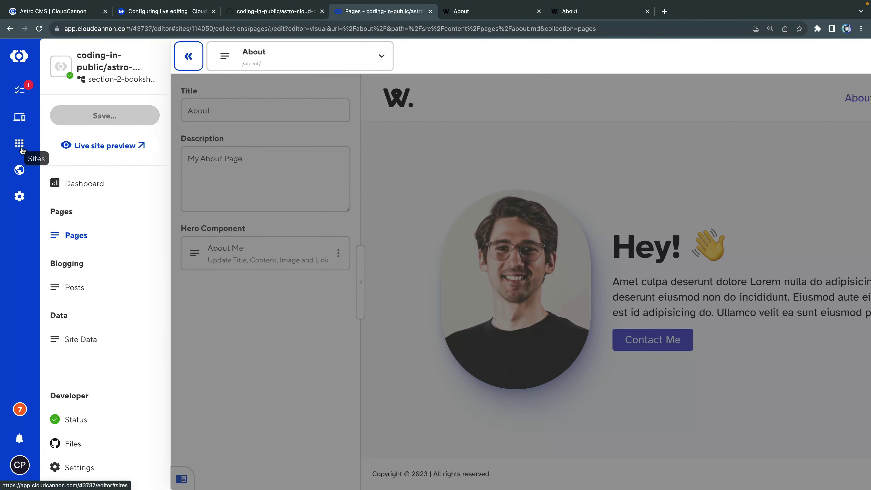
{"action": "left_click", "coordinate": [20, 144]}
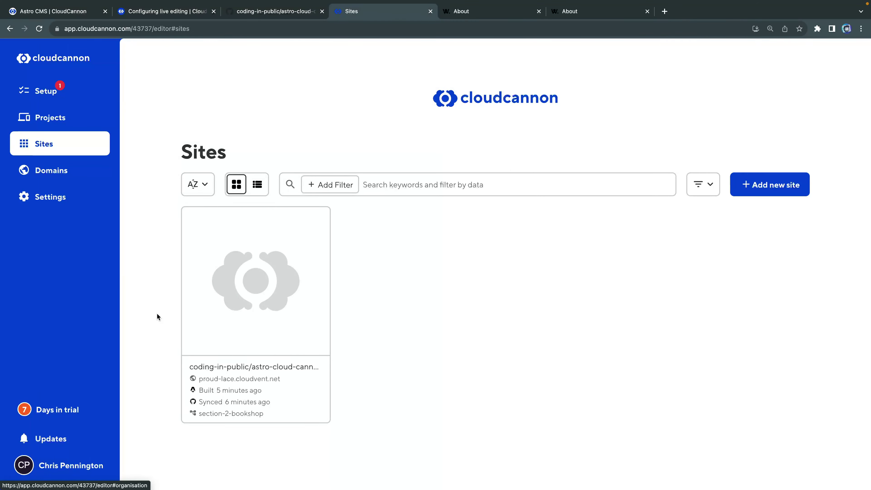
Step: Add a new site from the Sendit template for Astro, keeping the site name sendit-astro-template
{"action": "left_click", "coordinate": [765, 186]}
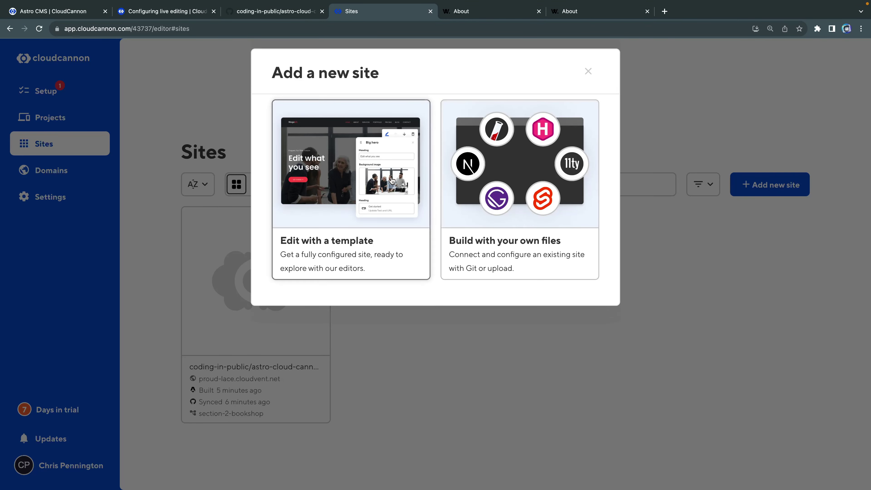
{"action": "left_click", "coordinate": [365, 175]}
{"action": "left_click", "coordinate": [355, 120]}
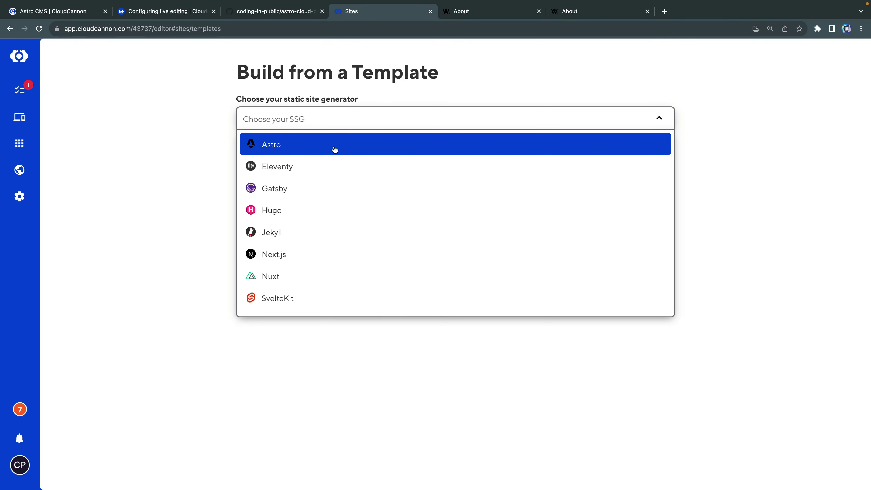
{"action": "left_click", "coordinate": [320, 155]}
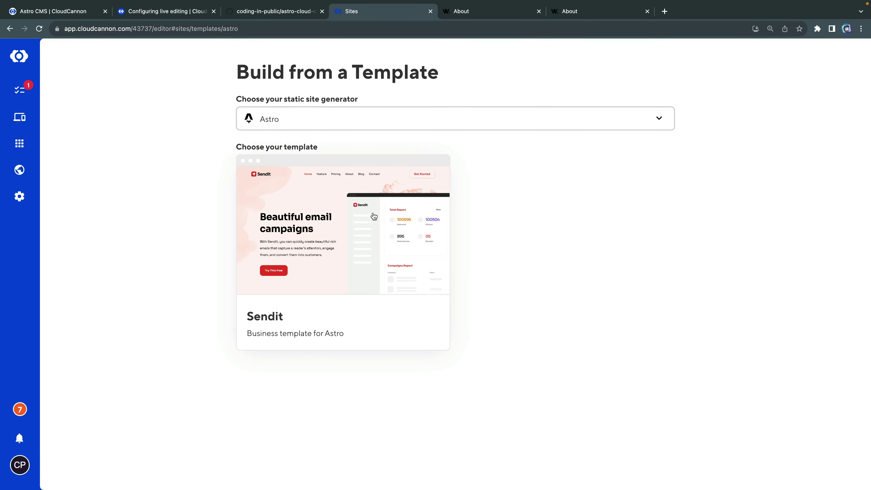
{"action": "left_click", "coordinate": [367, 296]}
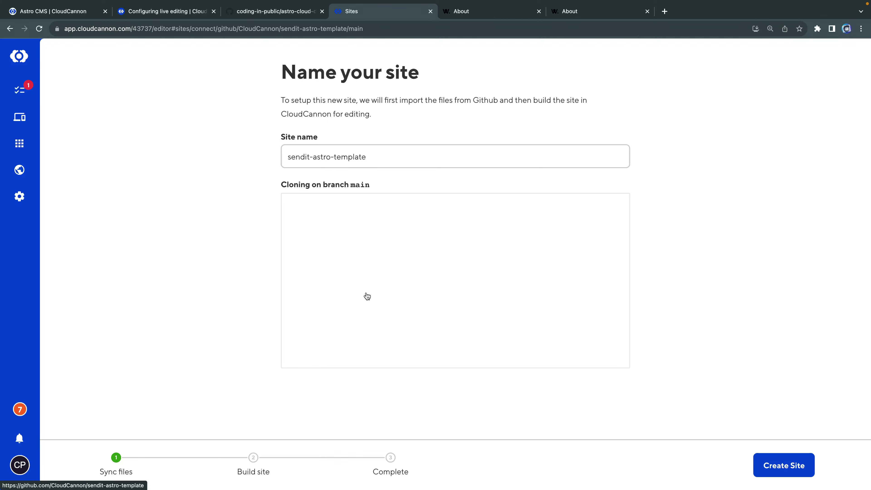
{"action": "left_click", "coordinate": [779, 460]}
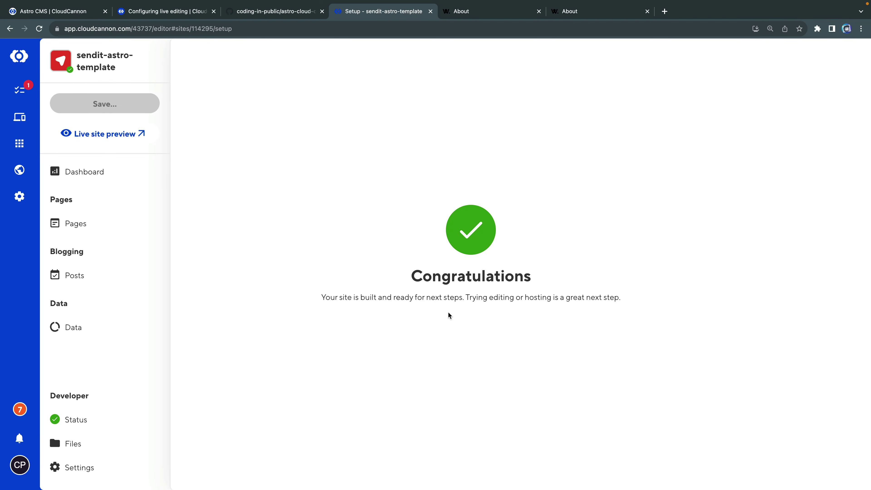
Step: Open the live preview of the Sendit site and look through its Home, Features and Blog pages
{"action": "left_click", "coordinate": [141, 133]}
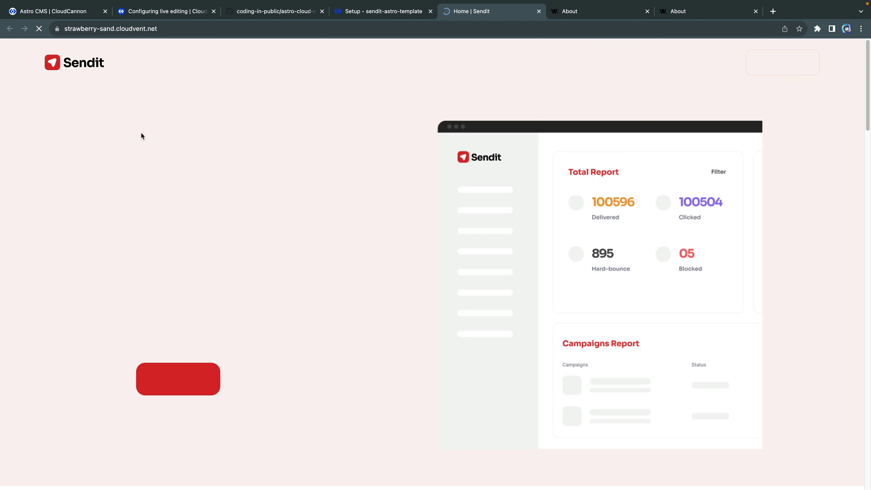
{"action": "scroll", "coordinate": [410, 393], "scroll_direction": "down", "scroll_amount": 20}
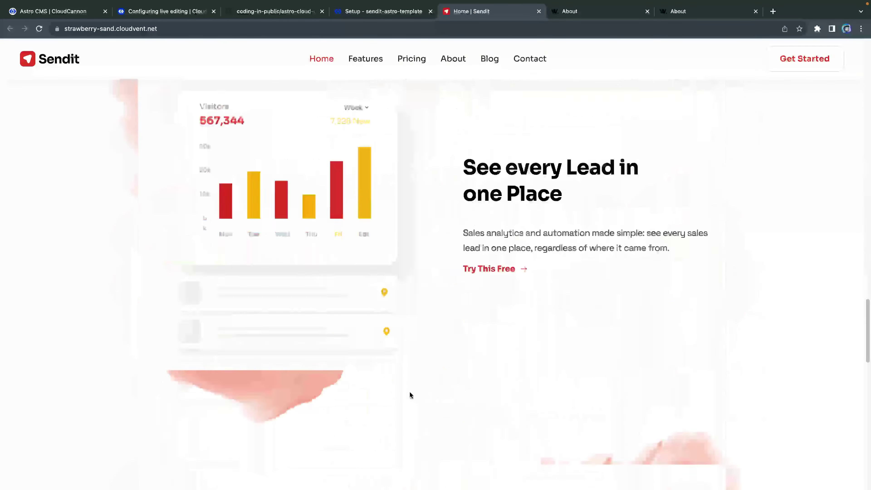
{"action": "scroll", "coordinate": [411, 394], "scroll_direction": "up", "scroll_amount": 20}
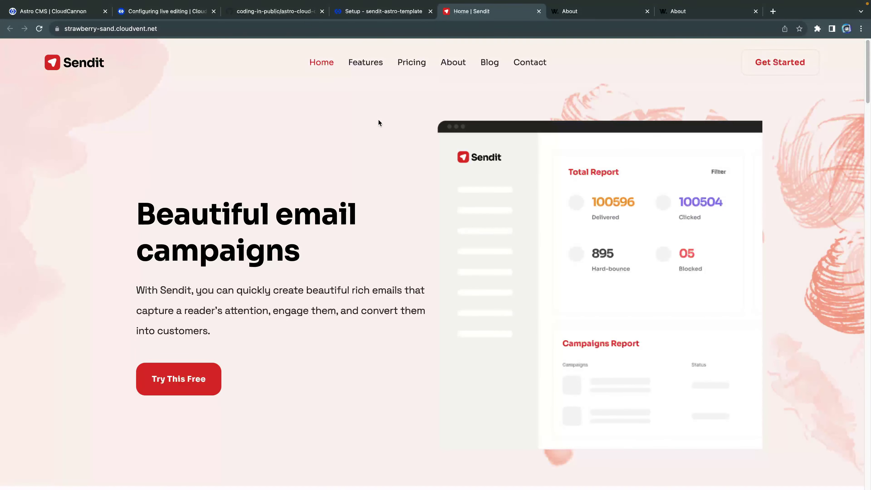
{"action": "left_click", "coordinate": [368, 65]}
{"action": "left_click", "coordinate": [490, 63]}
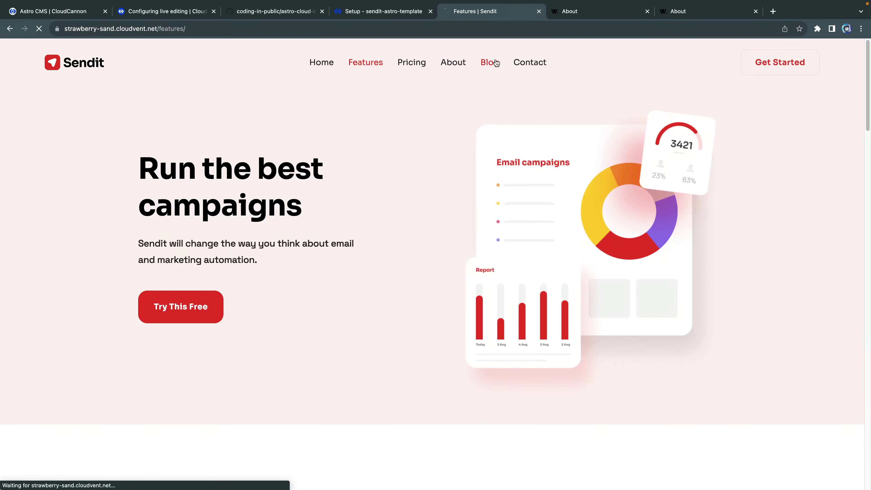
Step: View page 2 of the Sendit blog listing and return to the Home page
{"action": "scroll", "coordinate": [505, 334], "scroll_direction": "down", "scroll_amount": 7}
{"action": "left_click", "coordinate": [429, 344]}
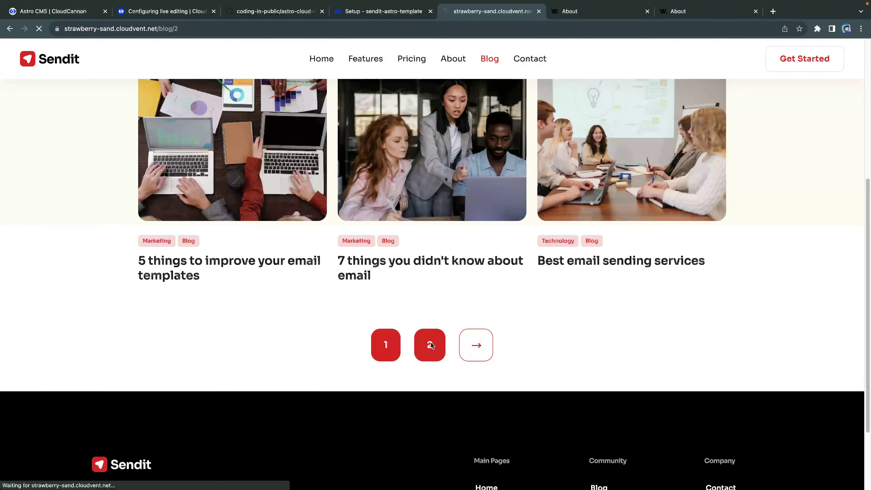
{"action": "left_click", "coordinate": [311, 65]}
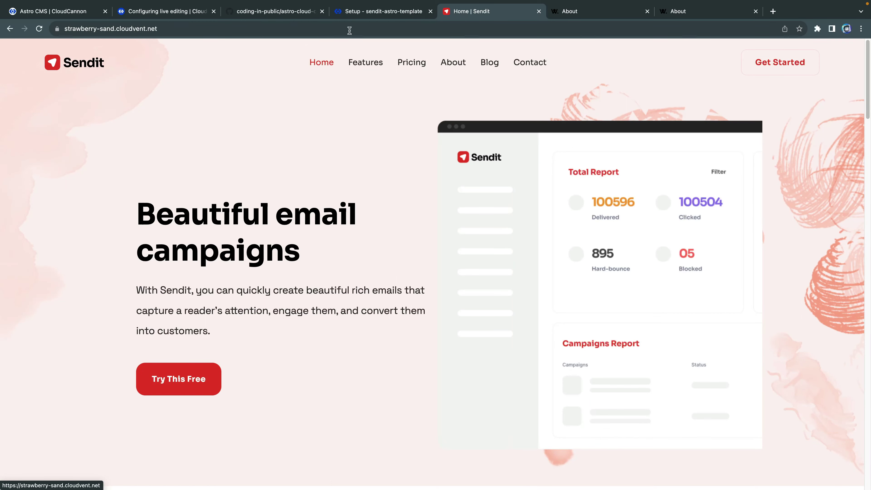
Step: Open cloudcannon.config.yml from the sendit-astro-template site's files in CloudCannon and skim through it
{"action": "left_click", "coordinate": [364, 14]}
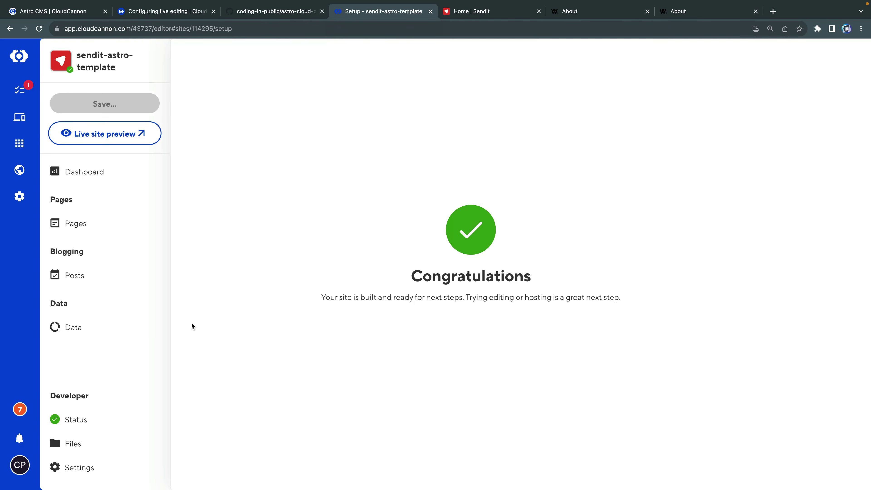
{"action": "left_click", "coordinate": [110, 443]}
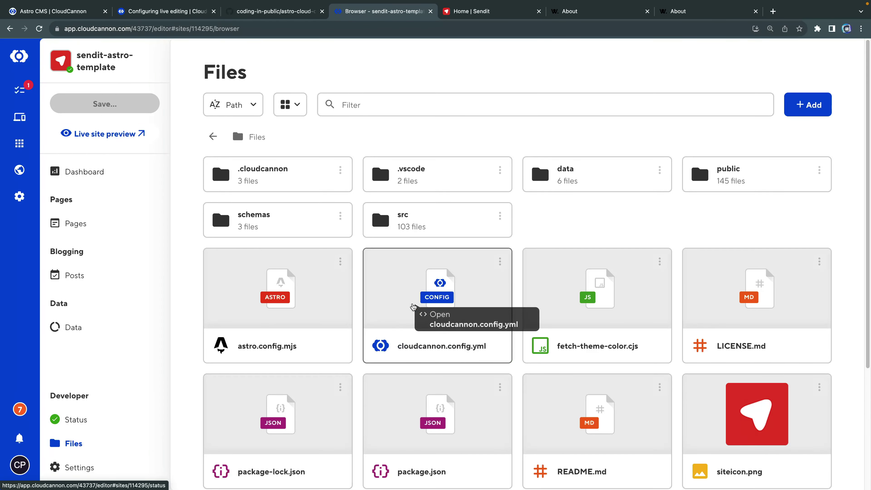
{"action": "left_click", "coordinate": [413, 306]}
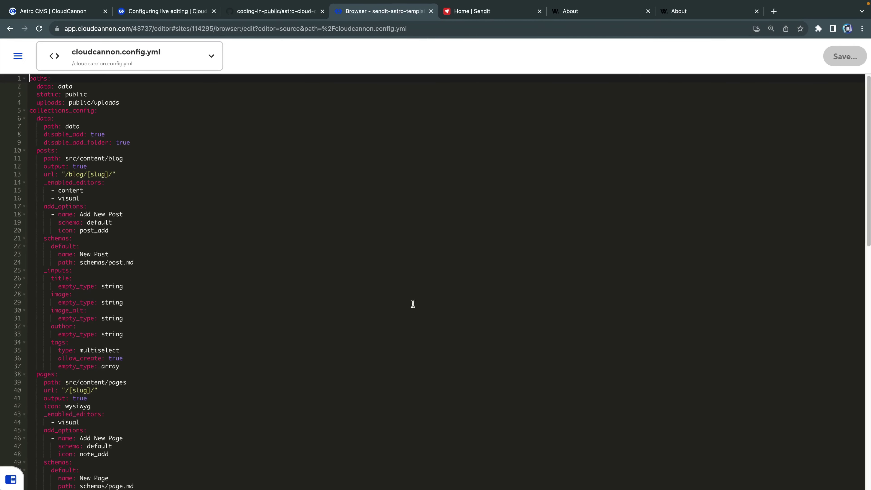
{"action": "scroll", "coordinate": [413, 304], "scroll_direction": "down", "scroll_amount": 15}
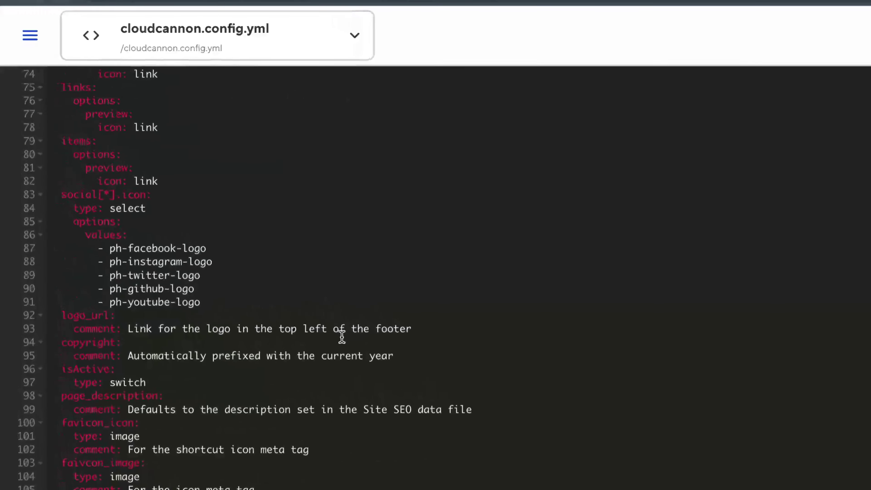
{"action": "scroll", "coordinate": [342, 338], "scroll_direction": "up", "scroll_amount": 15}
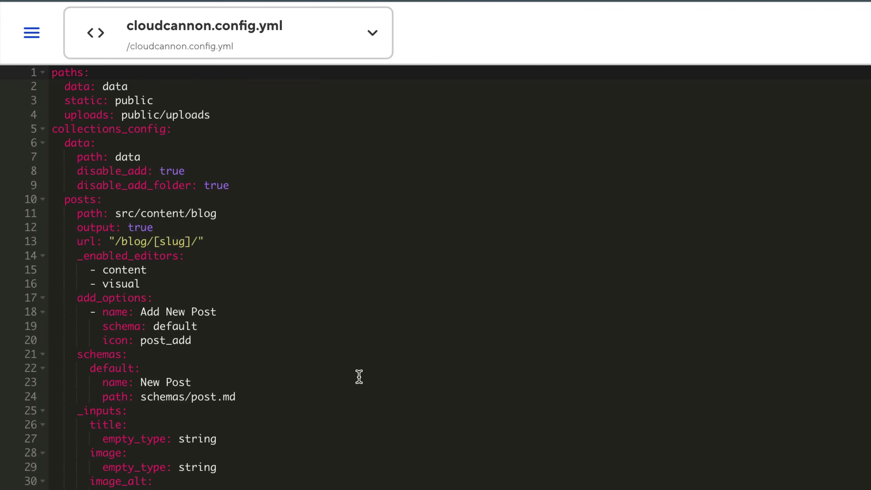
Step: Examine the data collection in the config, including its disable_add and disable_add_folder settings, and locate Data in the site navigation
{"action": "left_click_drag", "start_coordinate": [65, 143], "coordinate": [233, 188]}
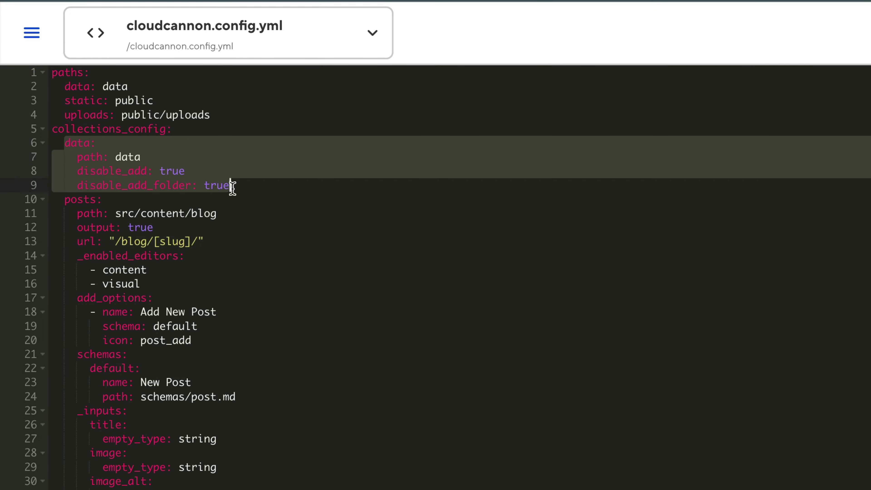
{"action": "left_click", "coordinate": [36, 39]}
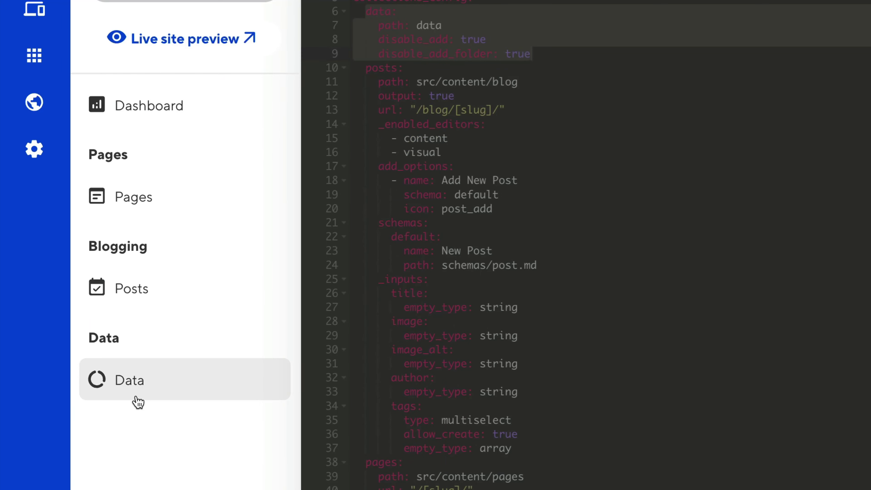
{"action": "left_click", "coordinate": [598, 220]}
{"action": "left_click", "coordinate": [499, 54]}
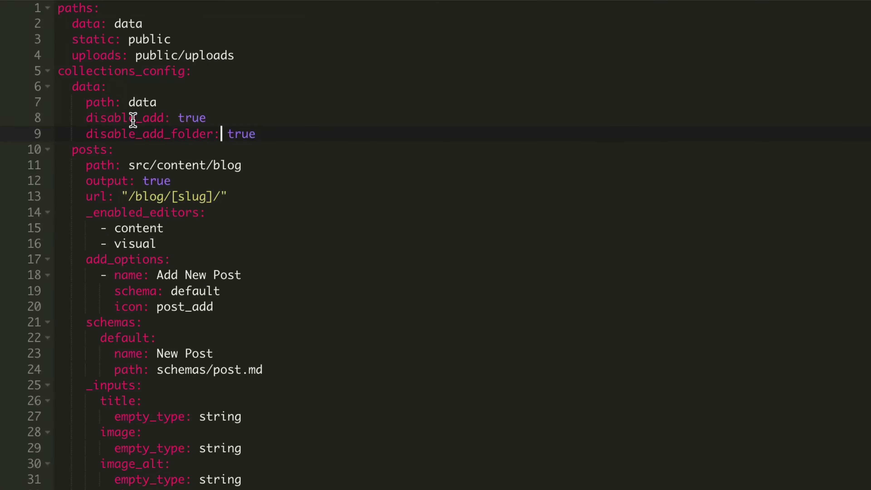
{"action": "left_click_drag", "start_coordinate": [92, 117], "coordinate": [247, 132]}
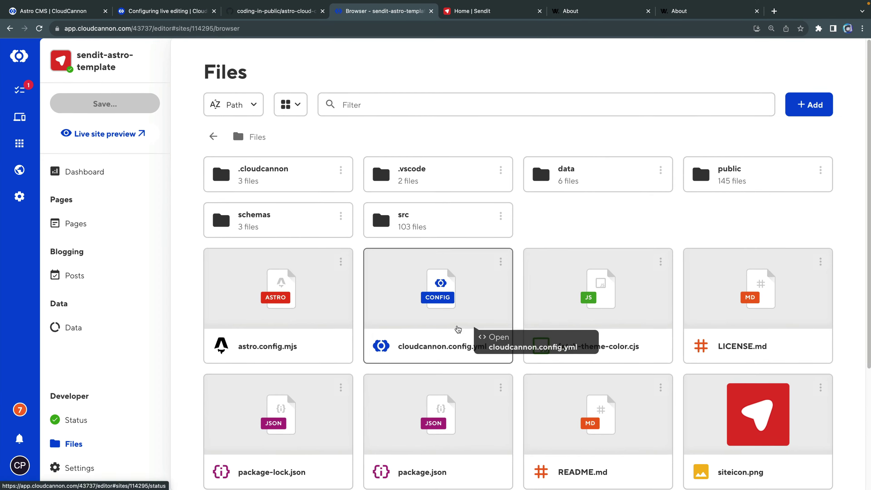
Step: Reopen cloudcannon.config.yml from the site files and examine the posts collection's path, output and url settings
{"action": "left_click", "coordinate": [459, 332]}
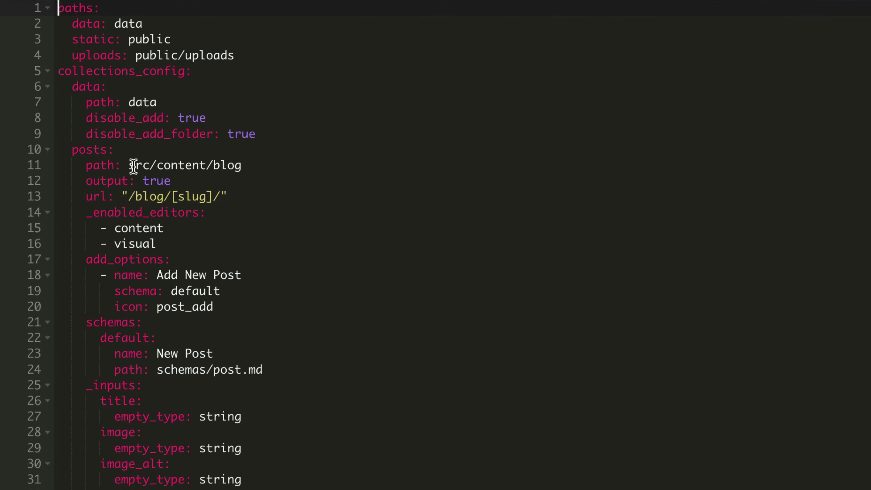
{"action": "left_click_drag", "start_coordinate": [131, 166], "coordinate": [303, 170]}
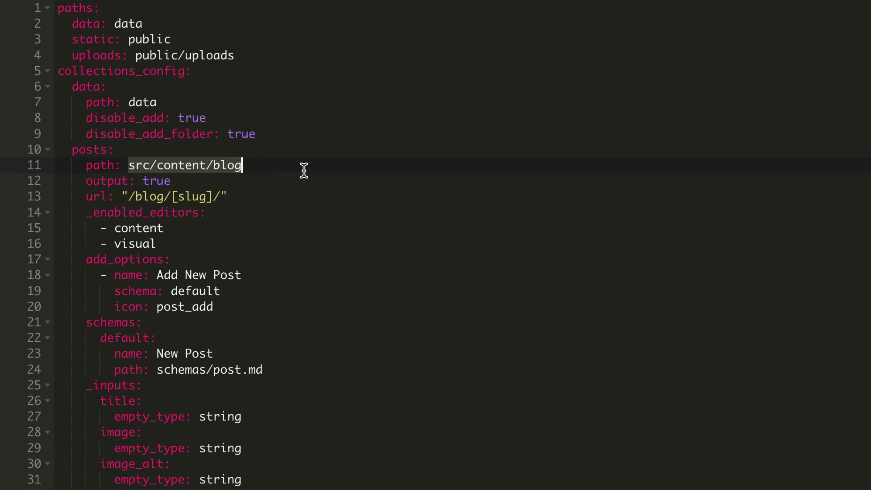
{"action": "left_click_drag", "start_coordinate": [138, 184], "coordinate": [192, 191]}
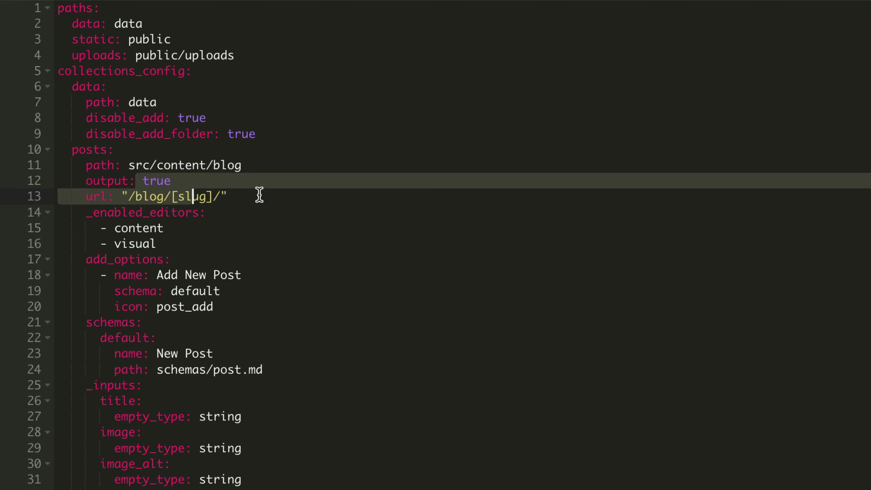
{"action": "left_click_drag", "start_coordinate": [260, 194], "coordinate": [84, 198]}
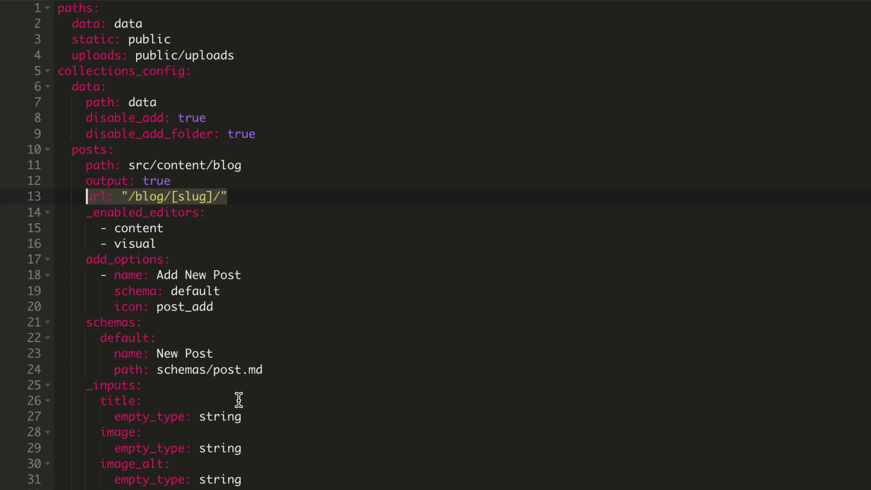
{"action": "scroll", "coordinate": [237, 399], "scroll_direction": "down", "scroll_amount": 3}
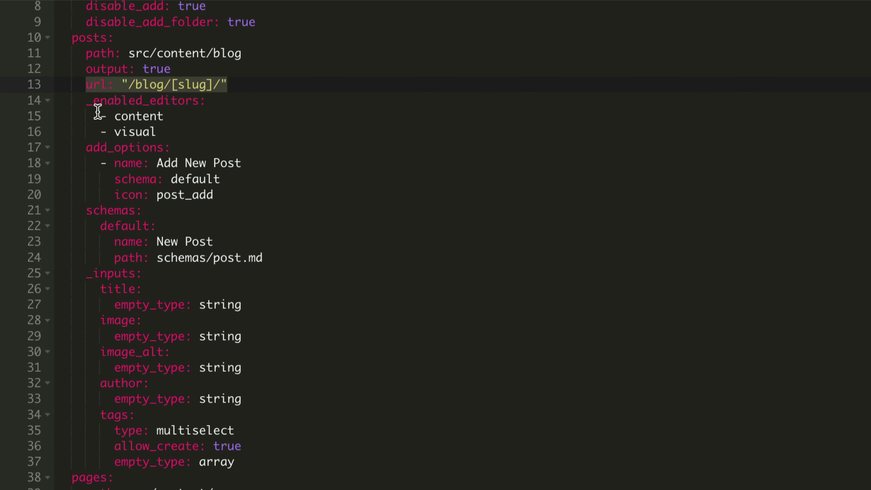
Step: Examine the posts collection's _enabled_editors and the name, schema and icon in its add_options, including the default schema they reference
{"action": "left_click_drag", "start_coordinate": [99, 116], "coordinate": [196, 114]}
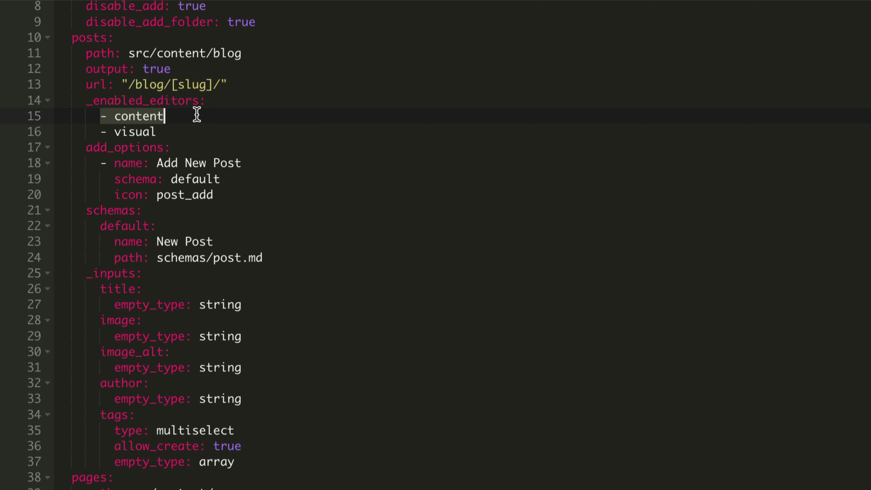
{"action": "left_click_drag", "start_coordinate": [179, 131], "coordinate": [197, 149]}
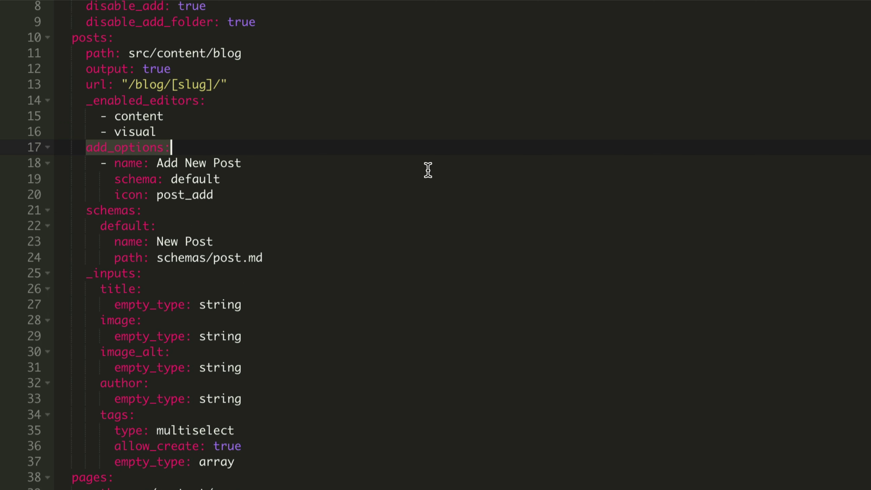
{"action": "left_click_drag", "start_coordinate": [151, 164], "coordinate": [289, 168]}
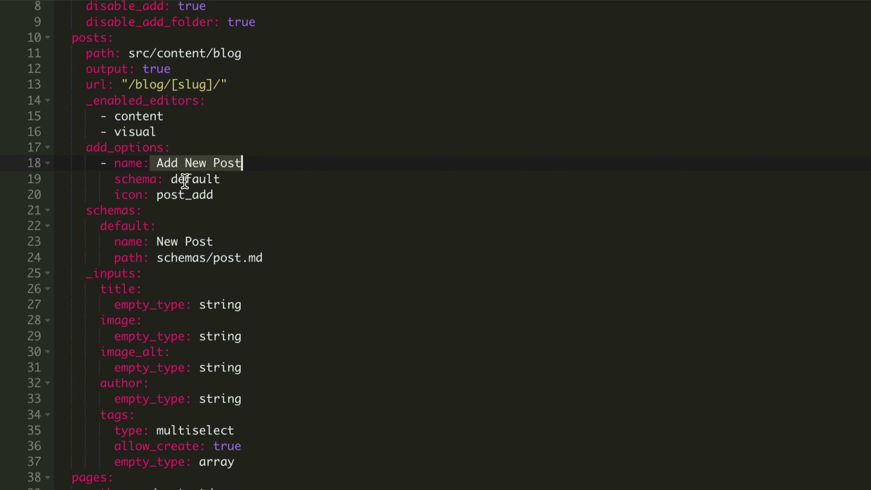
{"action": "left_click_drag", "start_coordinate": [171, 179], "coordinate": [221, 178]}
{"action": "left_click_drag", "start_coordinate": [115, 226], "coordinate": [286, 261]}
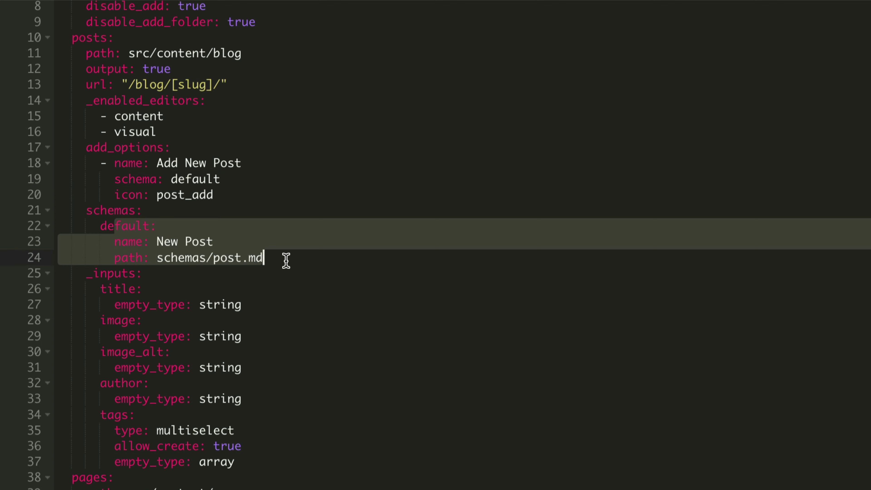
{"action": "left_click_drag", "start_coordinate": [157, 195], "coordinate": [231, 195]}
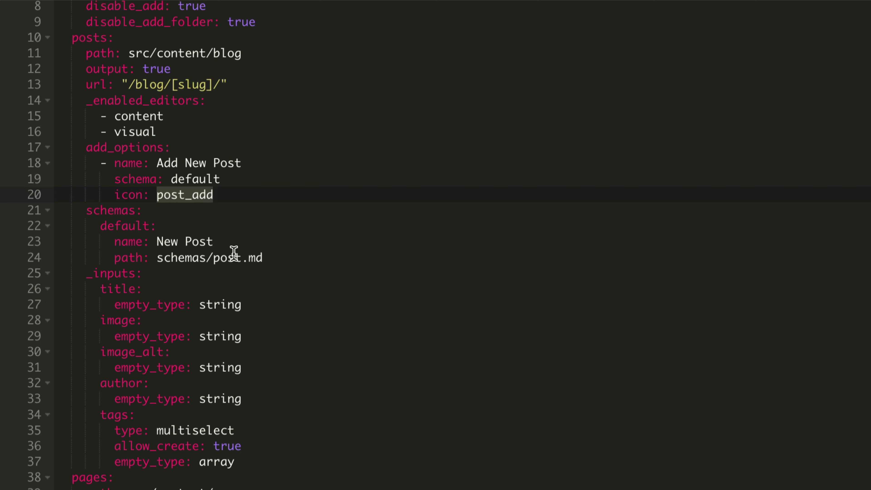
Step: Examine the schemas block and the _inputs block of the posts collection
{"action": "left_click", "coordinate": [278, 258]}
{"action": "left_click", "coordinate": [72, 208], "text": "shift"}
{"action": "scroll", "coordinate": [206, 299], "scroll_direction": "down", "scroll_amount": 3}
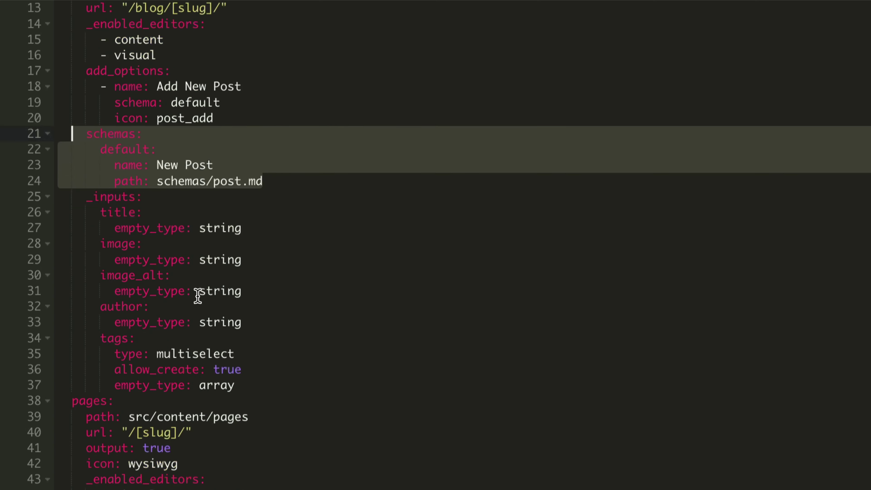
{"action": "left_click", "coordinate": [122, 243]}
{"action": "left_click_drag", "start_coordinate": [86, 196], "coordinate": [301, 387]}
{"action": "scroll", "coordinate": [327, 434], "scroll_direction": "down", "scroll_amount": 1}
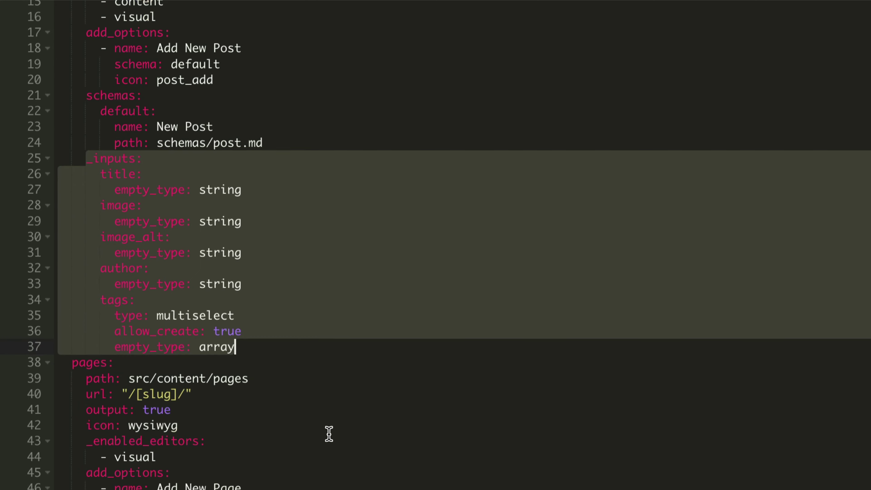
Step: Look over the pages collection's settings and return to the start of the posts collection
{"action": "scroll", "coordinate": [326, 434], "scroll_direction": "up", "scroll_amount": 3}
{"action": "scroll", "coordinate": [128, 416], "scroll_direction": "down", "scroll_amount": 10}
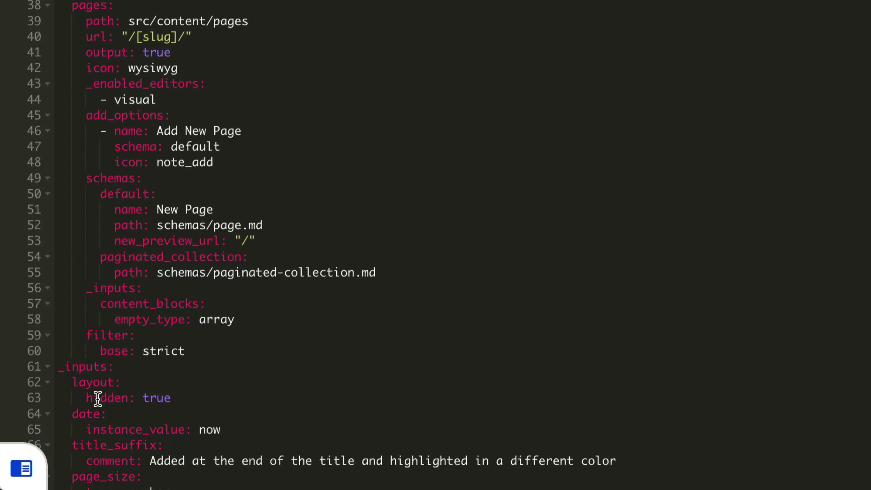
{"action": "scroll", "coordinate": [253, 426], "scroll_direction": "up", "scroll_amount": 2}
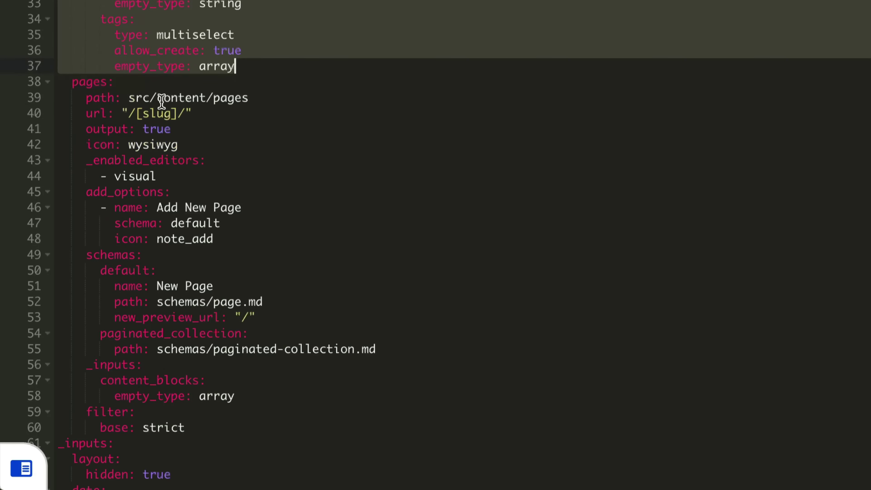
{"action": "scroll", "coordinate": [113, 247], "scroll_direction": "up", "scroll_amount": 10}
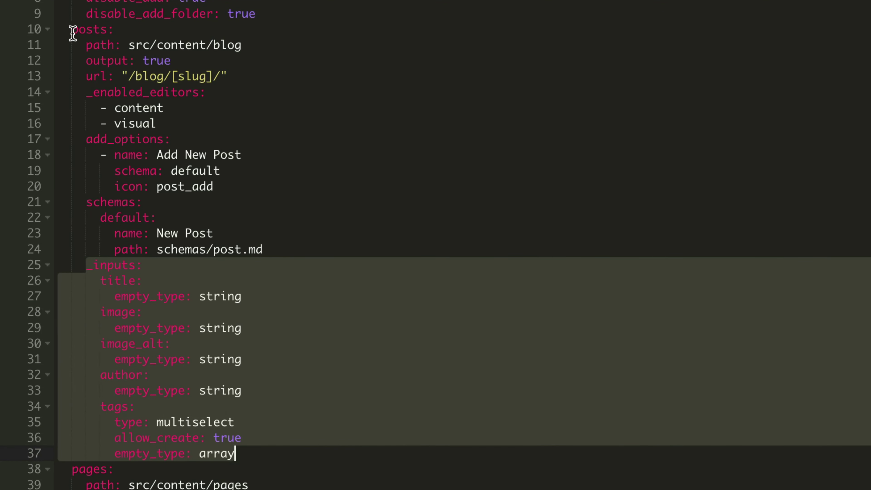
Step: Review the _inputs scoped to the posts collection, including the type of the tags input, and its default schema
{"action": "left_click_drag", "start_coordinate": [72, 29], "coordinate": [131, 24]}
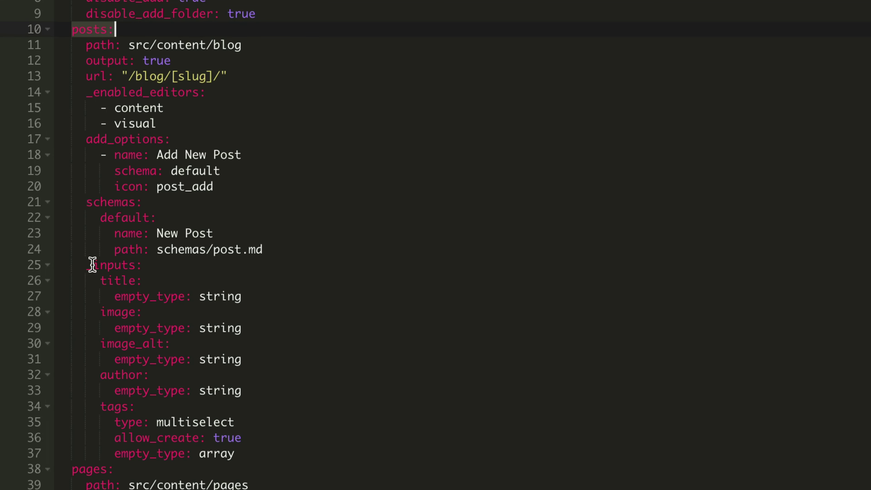
{"action": "left_click_drag", "start_coordinate": [86, 265], "coordinate": [343, 461]}
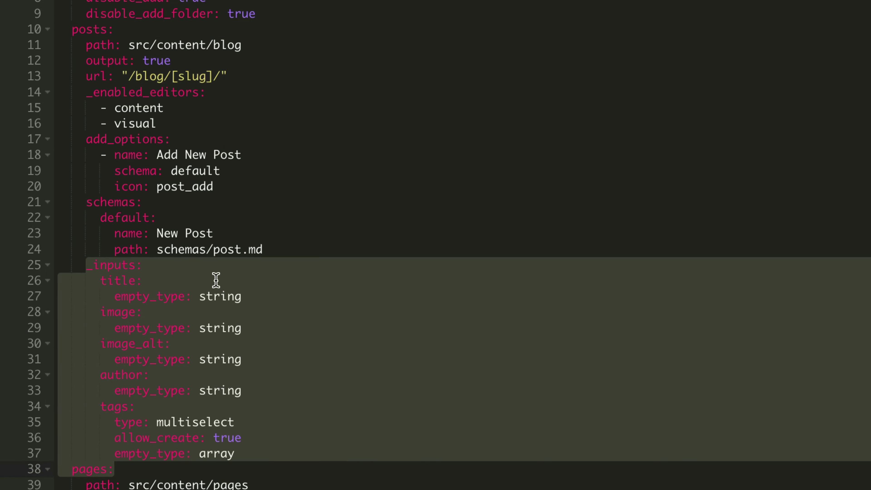
{"action": "left_click", "coordinate": [385, 363]}
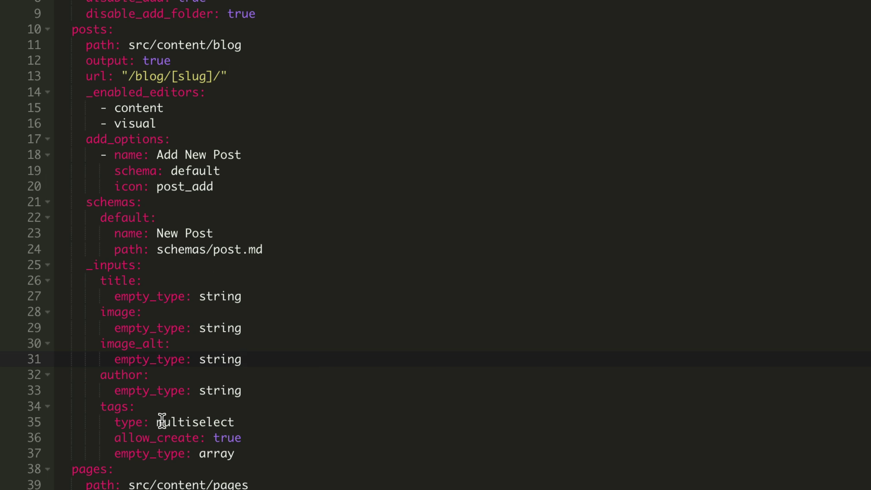
{"action": "left_click_drag", "start_coordinate": [164, 421], "coordinate": [234, 420]}
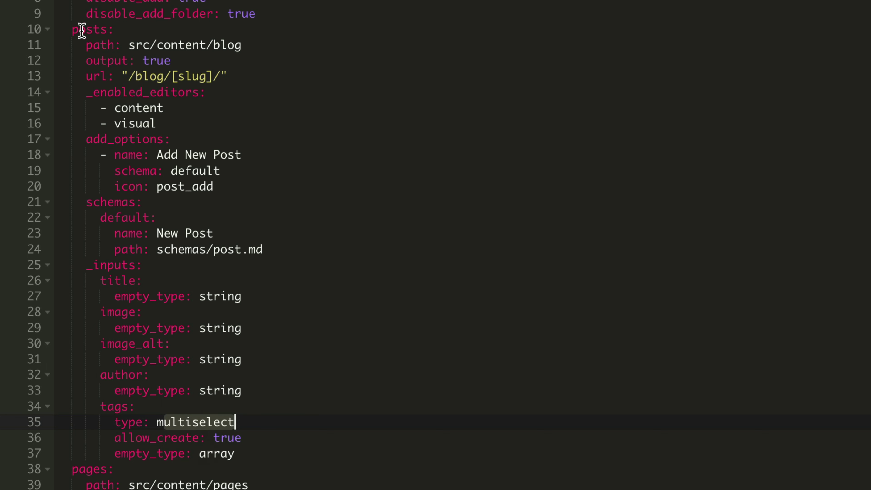
{"action": "left_click_drag", "start_coordinate": [93, 203], "coordinate": [257, 234]}
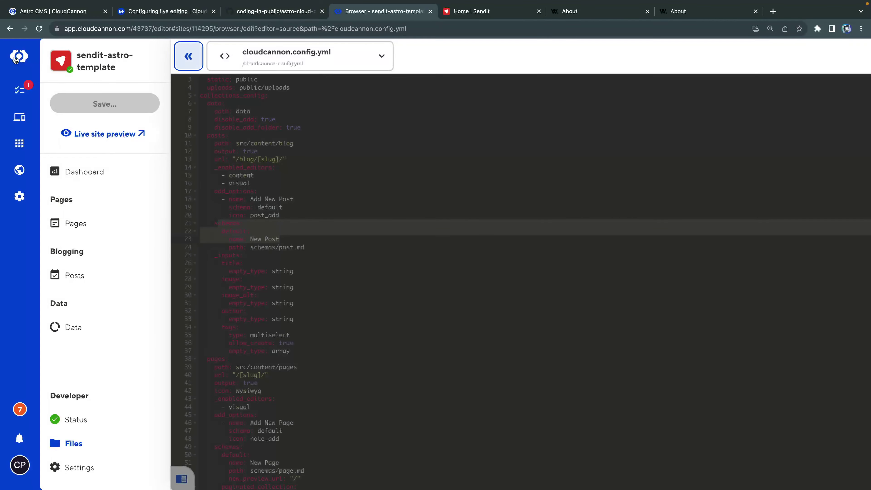
Step: Start a new post in the Posts collection with Add New Post and look through its prefilled fields
{"action": "left_click", "coordinate": [96, 278]}
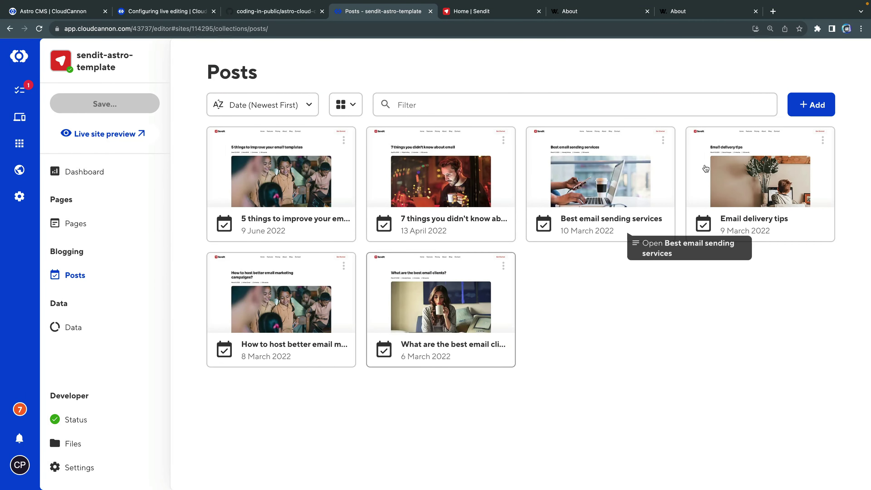
{"action": "left_click", "coordinate": [806, 105]}
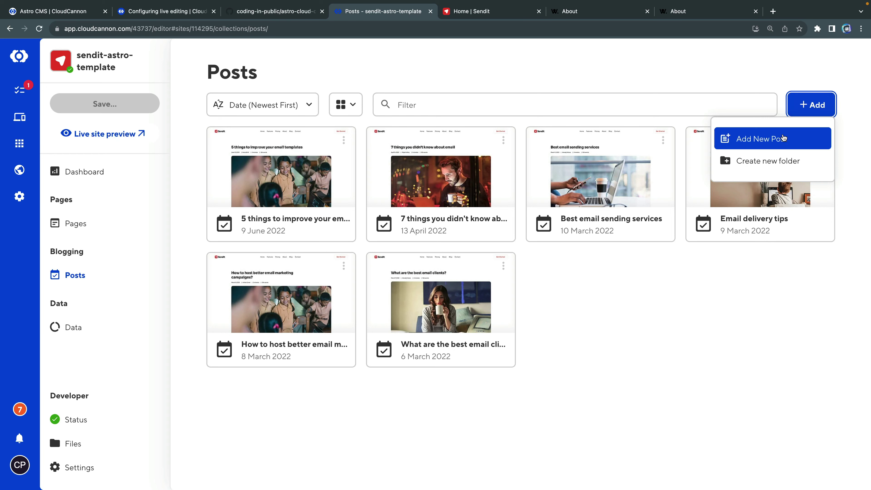
{"action": "left_click", "coordinate": [774, 139]}
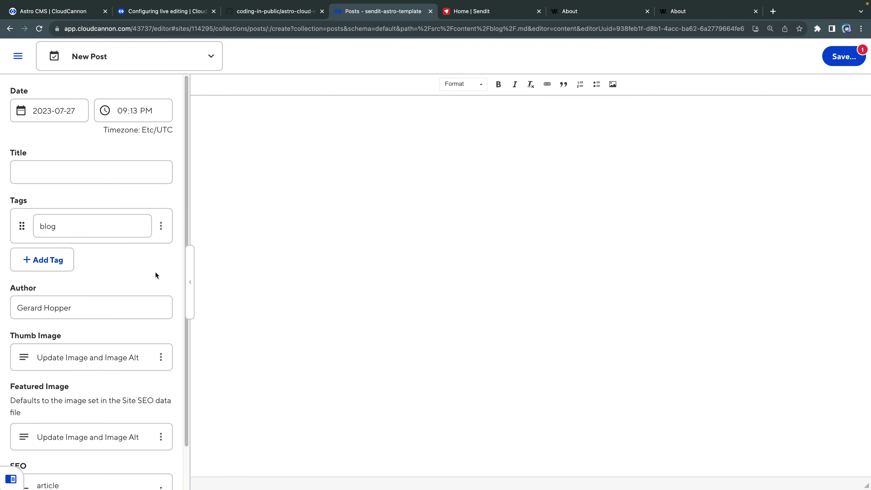
{"action": "scroll", "coordinate": [155, 274], "scroll_direction": "down", "scroll_amount": 2}
{"action": "scroll", "coordinate": [145, 358], "scroll_direction": "up", "scroll_amount": 2}
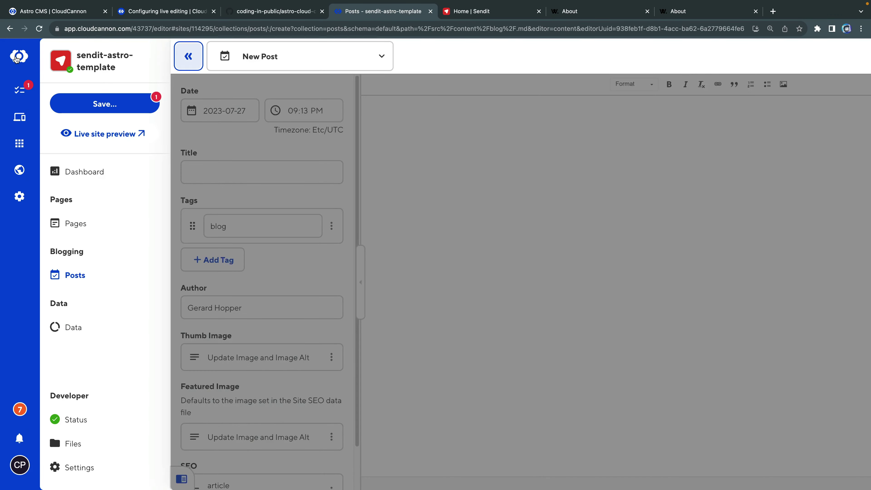
Step: Open post.md from the site's schemas folder and examine its front matter, including the tags, author, image and SEO defaults
{"action": "left_click", "coordinate": [88, 449]}
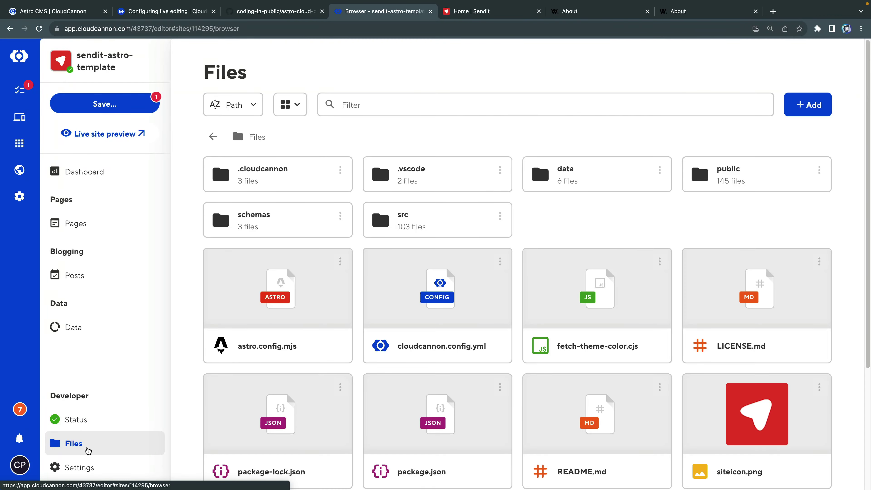
{"action": "left_click", "coordinate": [233, 234]}
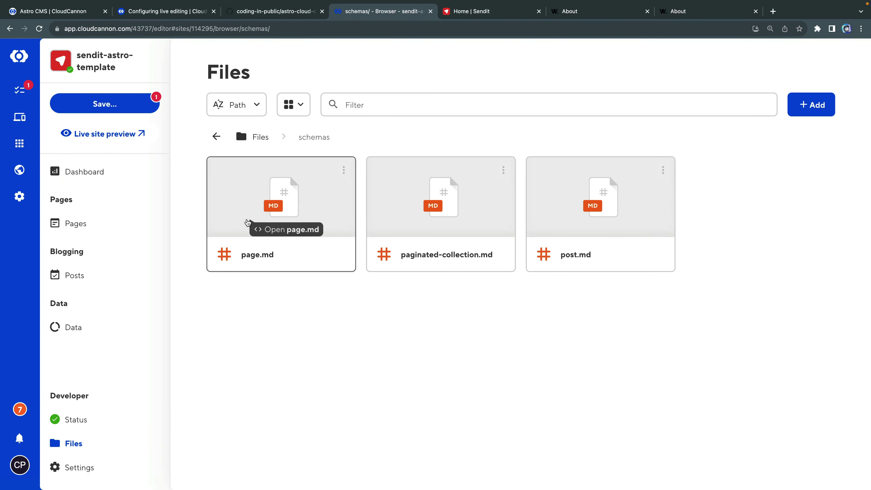
{"action": "left_click", "coordinate": [554, 238]}
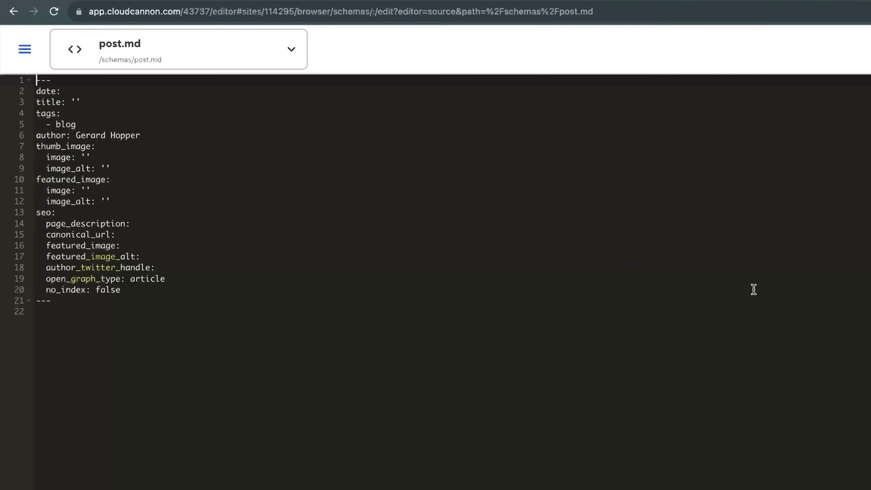
{"action": "left_click_drag", "start_coordinate": [323, 311], "coordinate": [24, 86]}
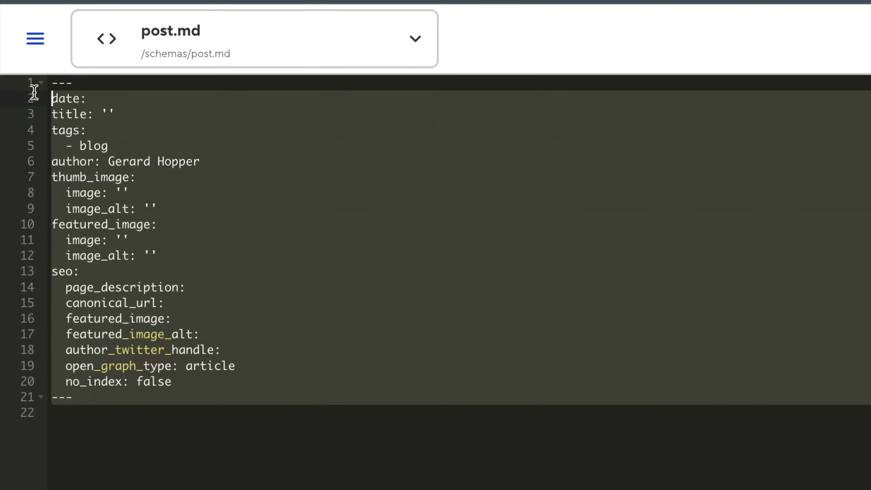
{"action": "left_click", "coordinate": [230, 144]}
{"action": "left_click", "coordinate": [112, 96]}
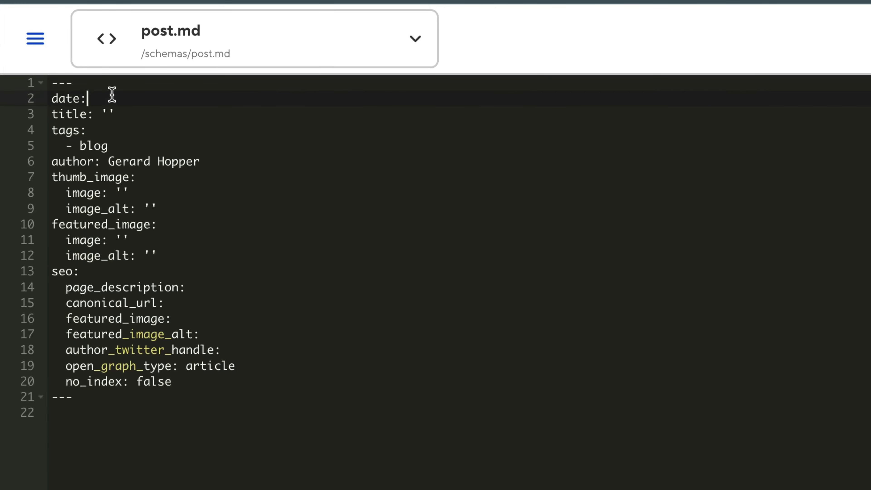
{"action": "left_click", "coordinate": [135, 118]}
{"action": "left_click_drag", "start_coordinate": [79, 145], "coordinate": [193, 146]}
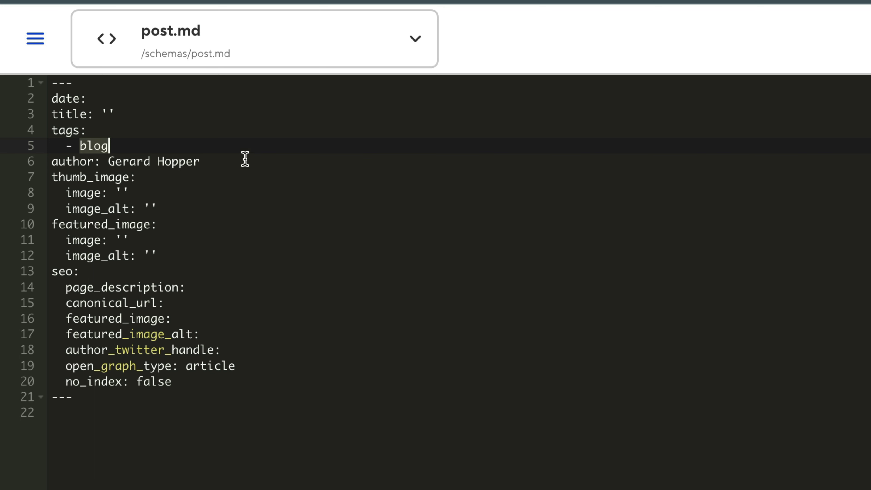
{"action": "left_click_drag", "start_coordinate": [245, 160], "coordinate": [111, 159]}
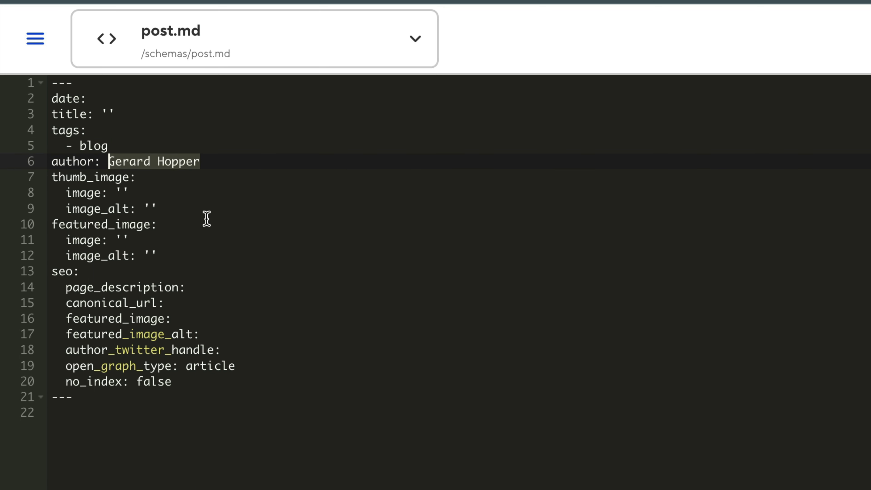
{"action": "left_click_drag", "start_coordinate": [56, 177], "coordinate": [439, 363]}
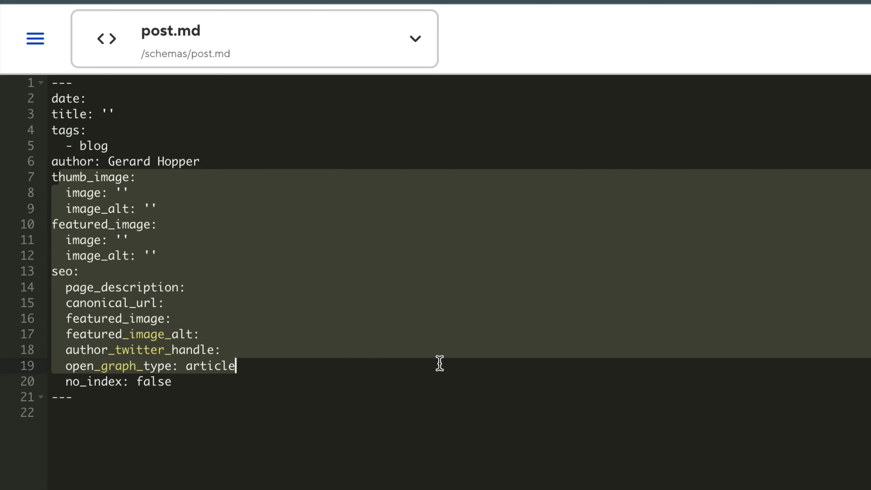
{"action": "left_click", "coordinate": [439, 364]}
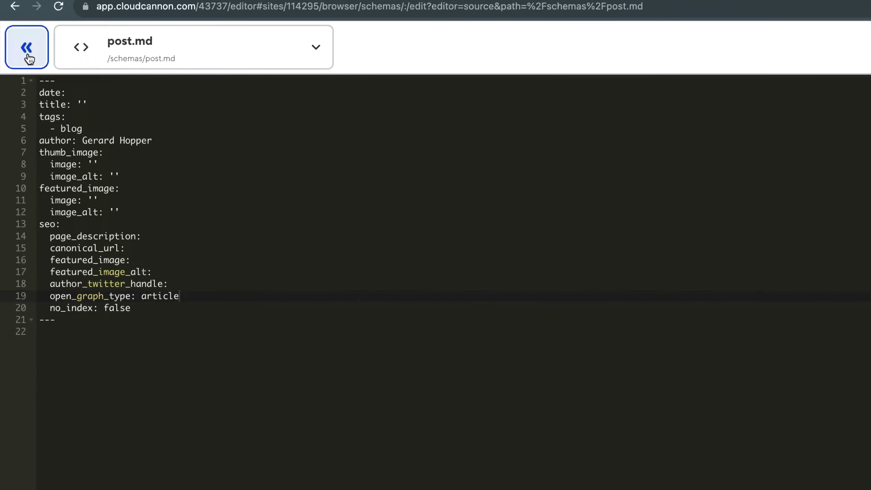
Step: Reopen cloudcannon.config.yml from the site's files and review the posts collection's default schema and its path
{"action": "left_click", "coordinate": [32, 42]}
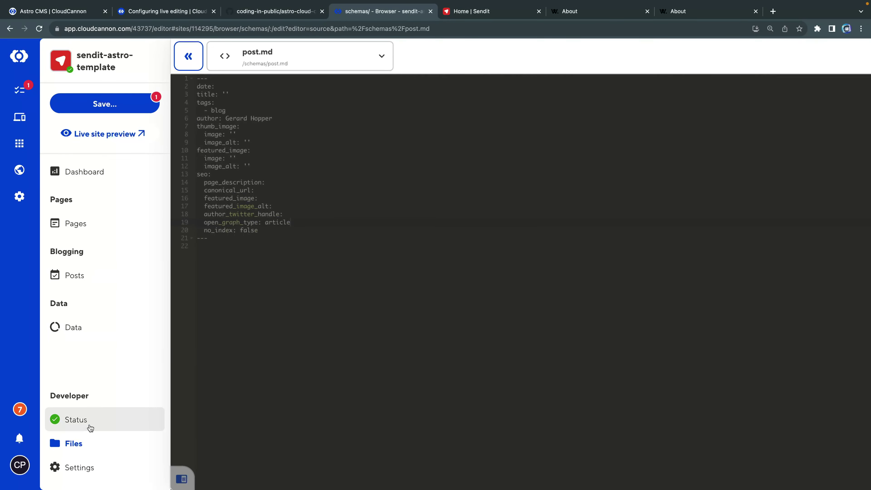
{"action": "left_click", "coordinate": [74, 444]}
{"action": "left_click", "coordinate": [463, 319]}
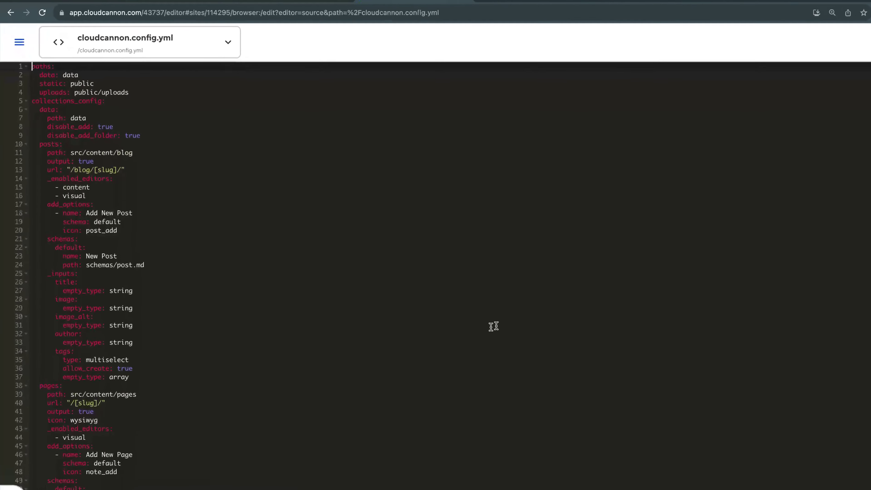
{"action": "left_click_drag", "start_coordinate": [56, 239], "coordinate": [128, 257]}
{"action": "left_click_drag", "start_coordinate": [235, 280], "coordinate": [153, 293]}
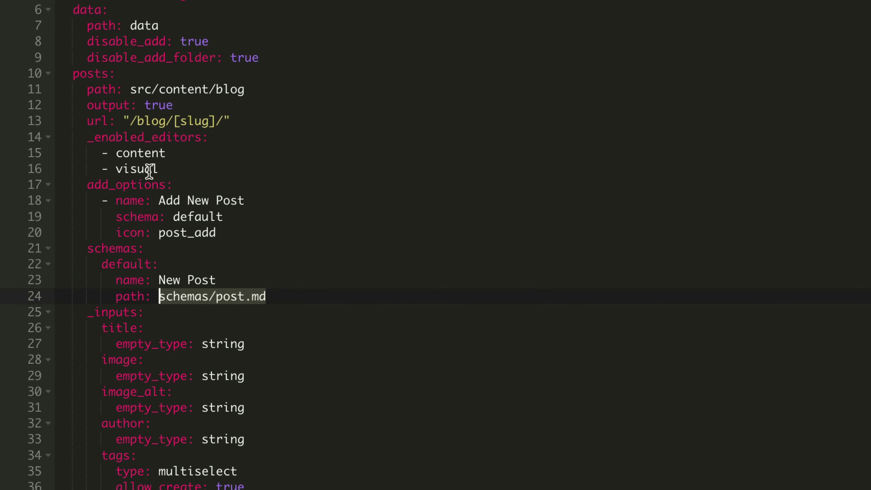
{"action": "left_click_drag", "start_coordinate": [65, 10], "coordinate": [411, 489]}
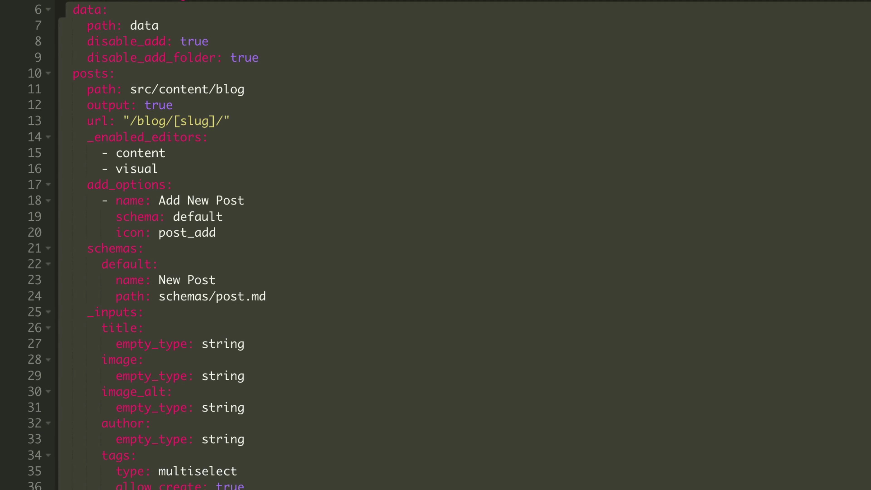
{"action": "left_click", "coordinate": [411, 489]}
Step: Examine the pages collection's path, url, output, icon and _enabled_editors settings
{"action": "scroll", "coordinate": [411, 488], "scroll_direction": "down", "scroll_amount": 10}
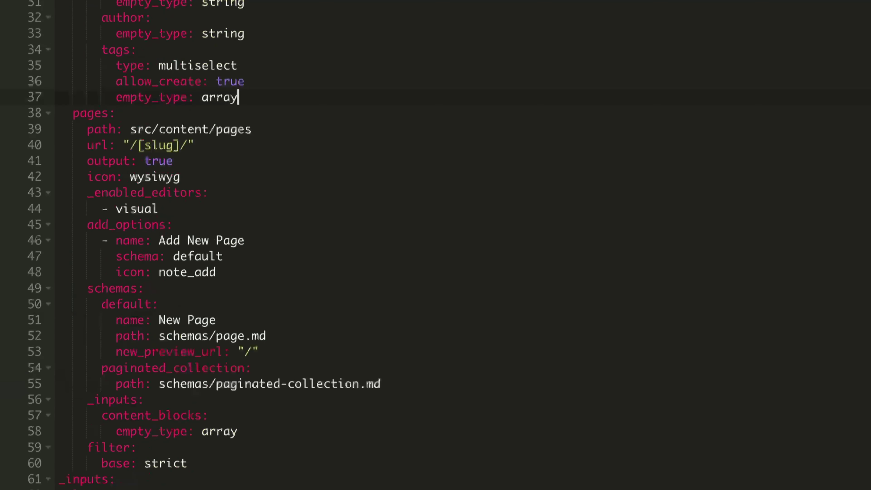
{"action": "left_click_drag", "start_coordinate": [86, 90], "coordinate": [278, 99]}
{"action": "left_click", "coordinate": [278, 98]}
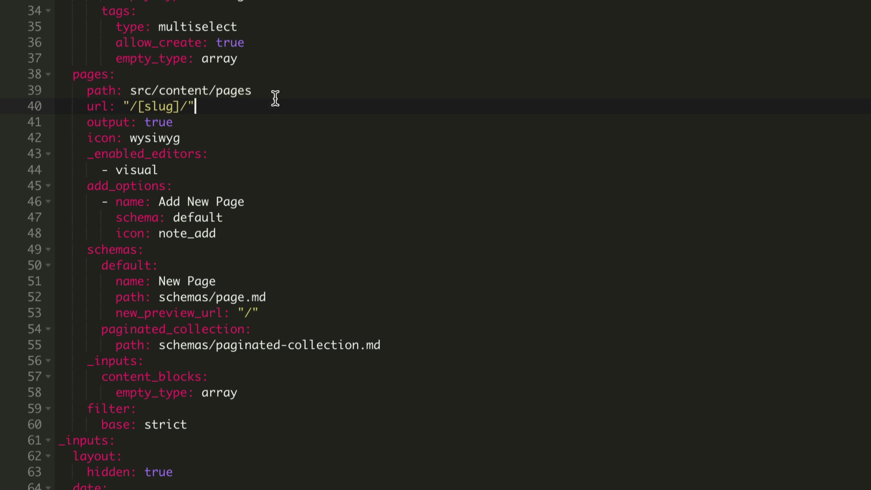
{"action": "left_click_drag", "start_coordinate": [87, 90], "coordinate": [174, 103]}
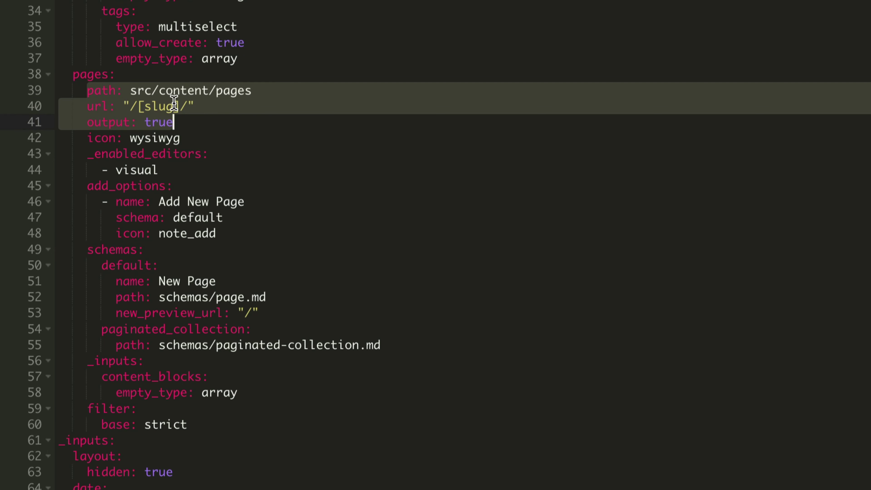
{"action": "double_click", "coordinate": [137, 138]}
{"action": "left_click_drag", "start_coordinate": [168, 171], "coordinate": [88, 154]}
{"action": "left_click_drag", "start_coordinate": [76, 87], "coordinate": [175, 153]}
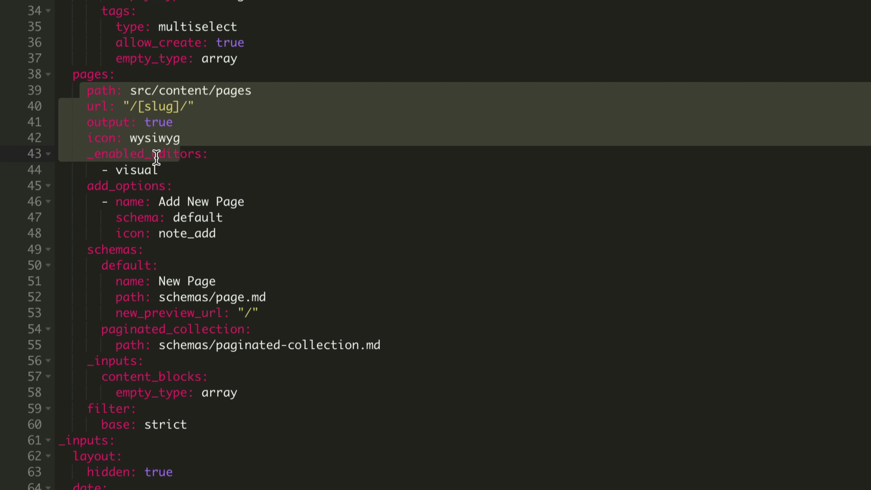
Step: Examine the pages collection's add_options, default and paginated_collection schemas, and its content_blocks input
{"action": "left_click_drag", "start_coordinate": [88, 186], "coordinate": [286, 207]}
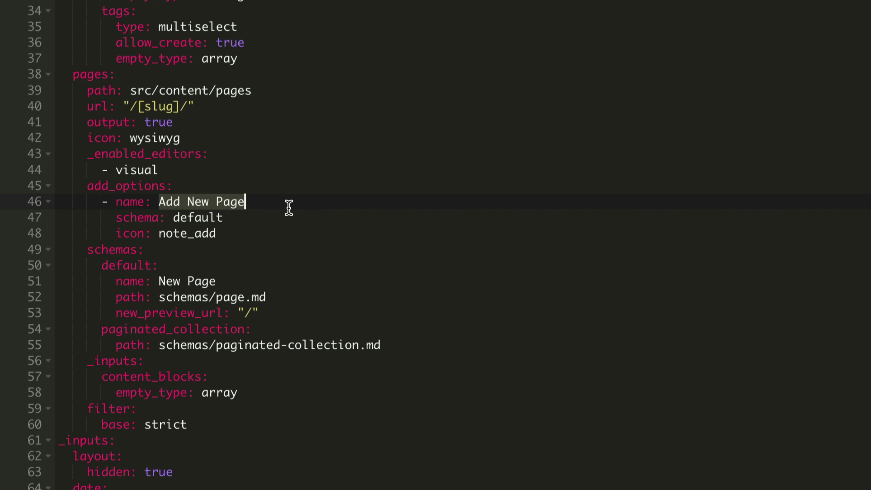
{"action": "left_click_drag", "start_coordinate": [180, 217], "coordinate": [216, 219]}
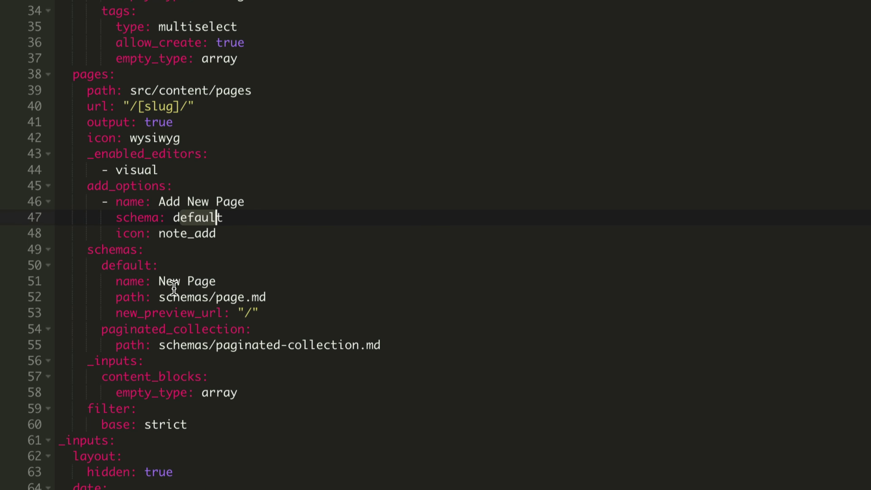
{"action": "left_click_drag", "start_coordinate": [209, 297], "coordinate": [293, 292]}
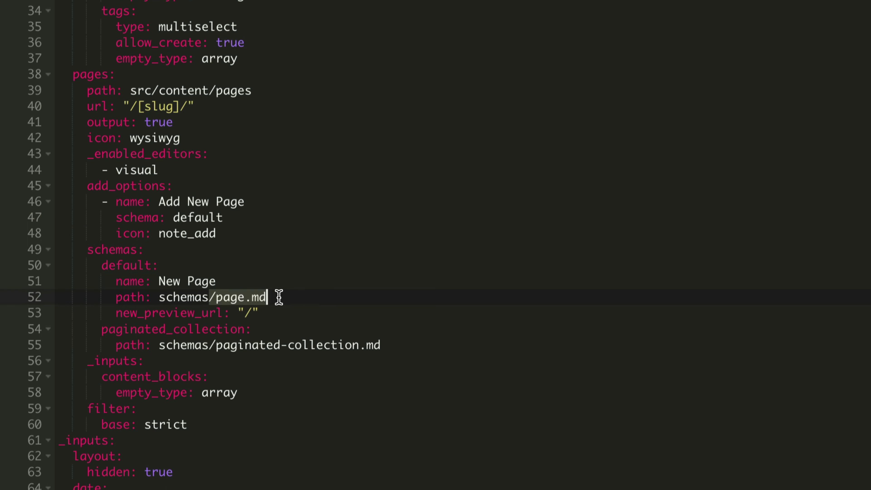
{"action": "left_click_drag", "start_coordinate": [228, 235], "coordinate": [154, 239]}
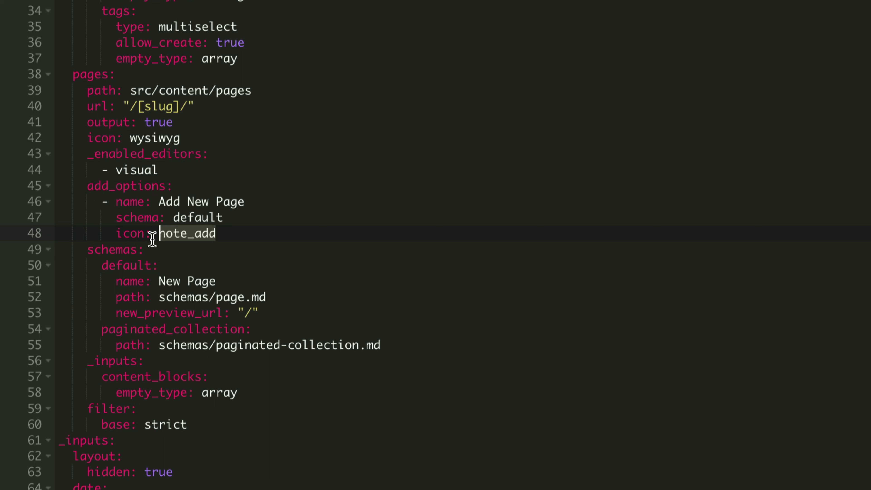
{"action": "left_click_drag", "start_coordinate": [94, 344], "coordinate": [418, 347]}
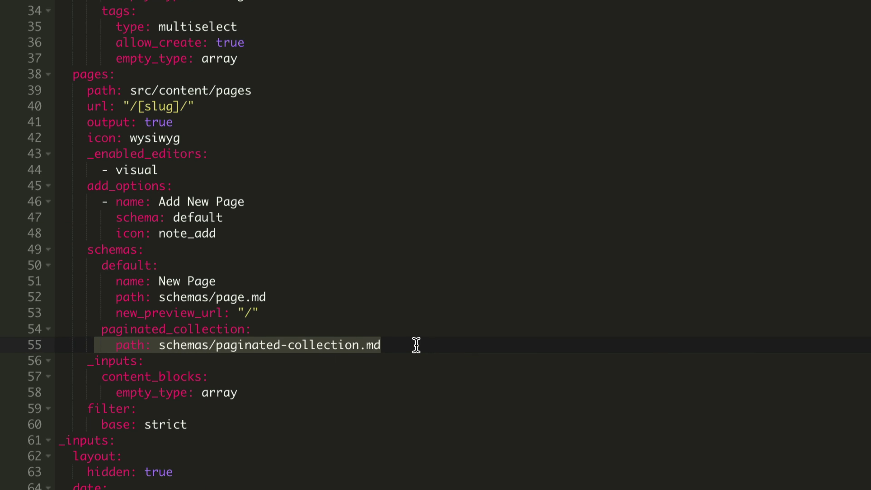
{"action": "left_click_drag", "start_coordinate": [94, 368], "coordinate": [272, 390]}
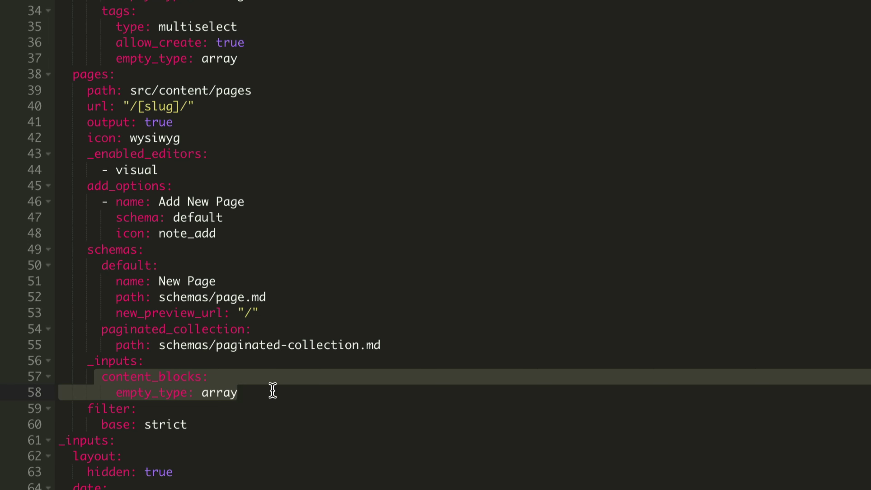
Step: Review the global _inputs block after the collections, including the layout input's hidden setting and the date input's instance_value
{"action": "scroll", "coordinate": [273, 391], "scroll_direction": "down", "scroll_amount": 4}
{"action": "left_click_drag", "start_coordinate": [79, 260], "coordinate": [85, 281]}
{"action": "left_click", "coordinate": [204, 284]}
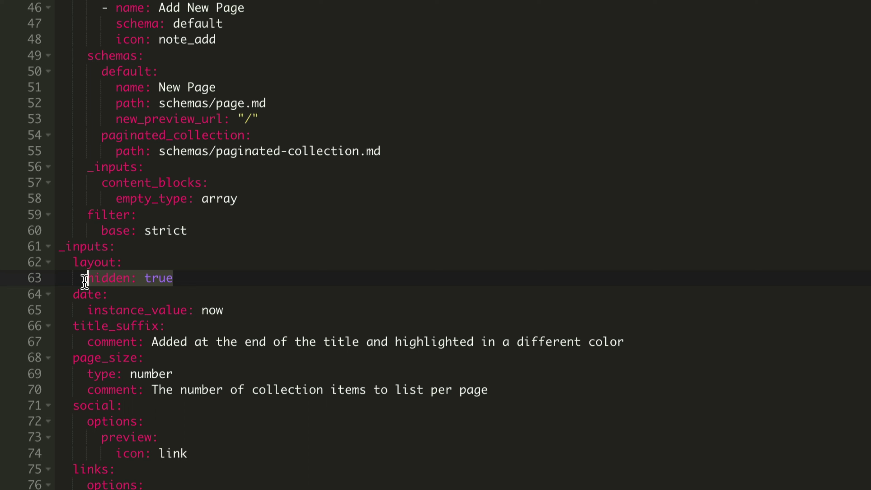
{"action": "left_click", "coordinate": [270, 312]}
{"action": "left_click_drag", "start_coordinate": [270, 312], "coordinate": [81, 312]}
{"action": "left_click_drag", "start_coordinate": [237, 312], "coordinate": [196, 312]}
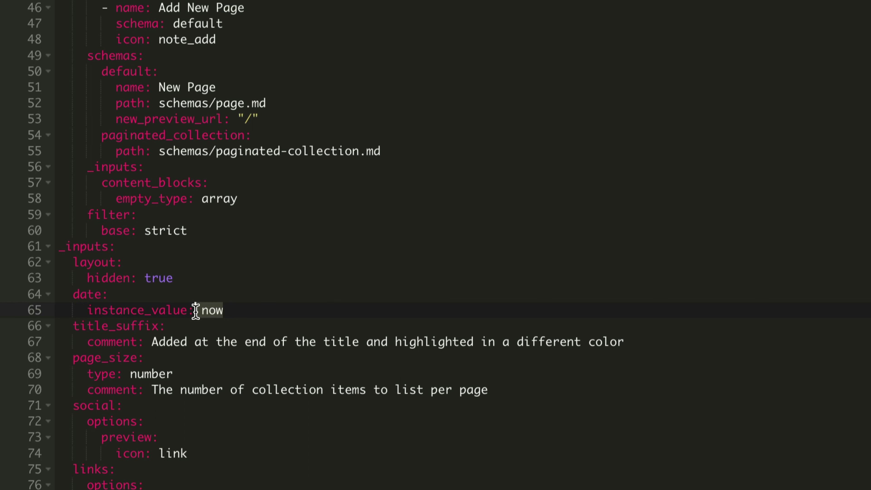
{"action": "scroll", "coordinate": [203, 346], "scroll_direction": "down", "scroll_amount": 3}
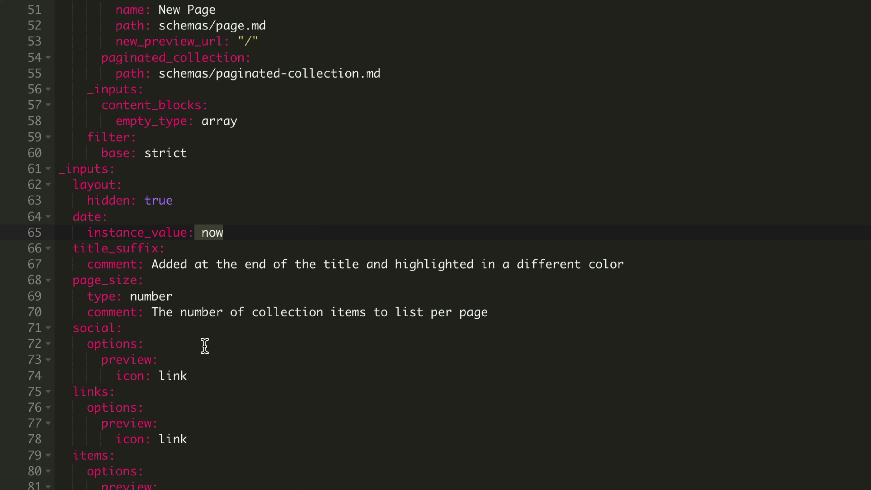
{"action": "left_click_drag", "start_coordinate": [87, 168], "coordinate": [103, 487]}
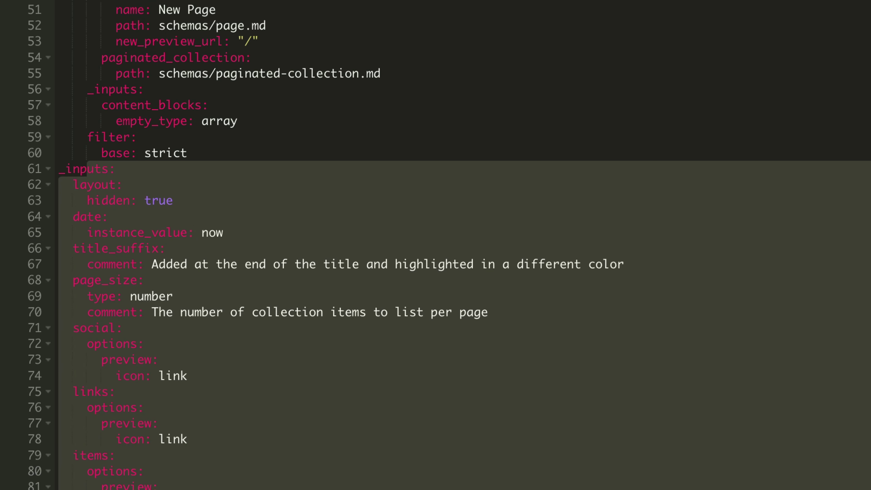